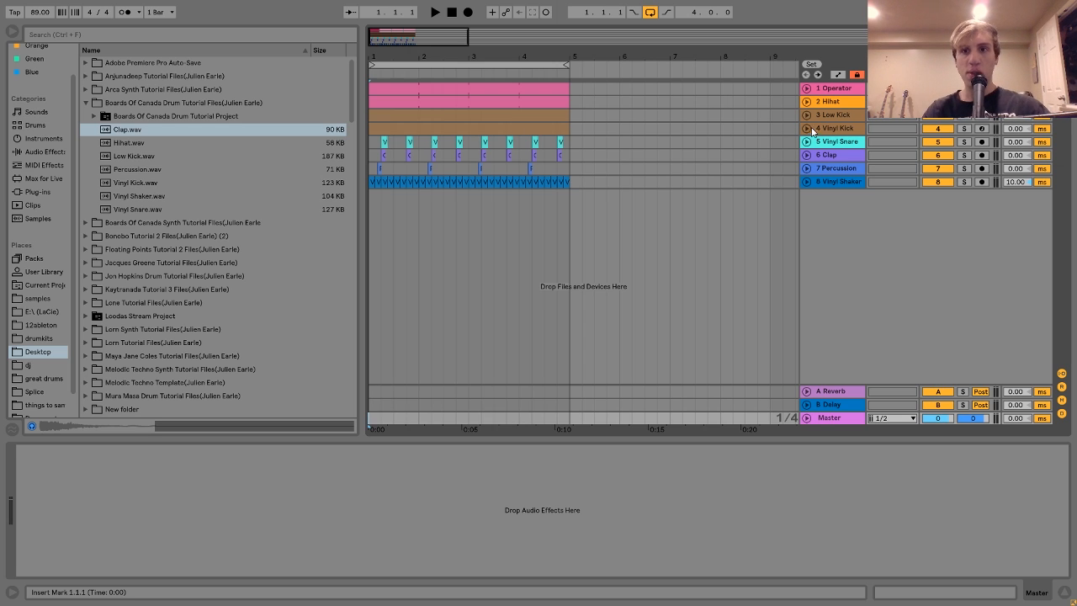
- Audition the drum layers while switching between the Operator and Hihat tracks to compare their instruments
{"action": "left_click", "coordinate": [826, 94]}
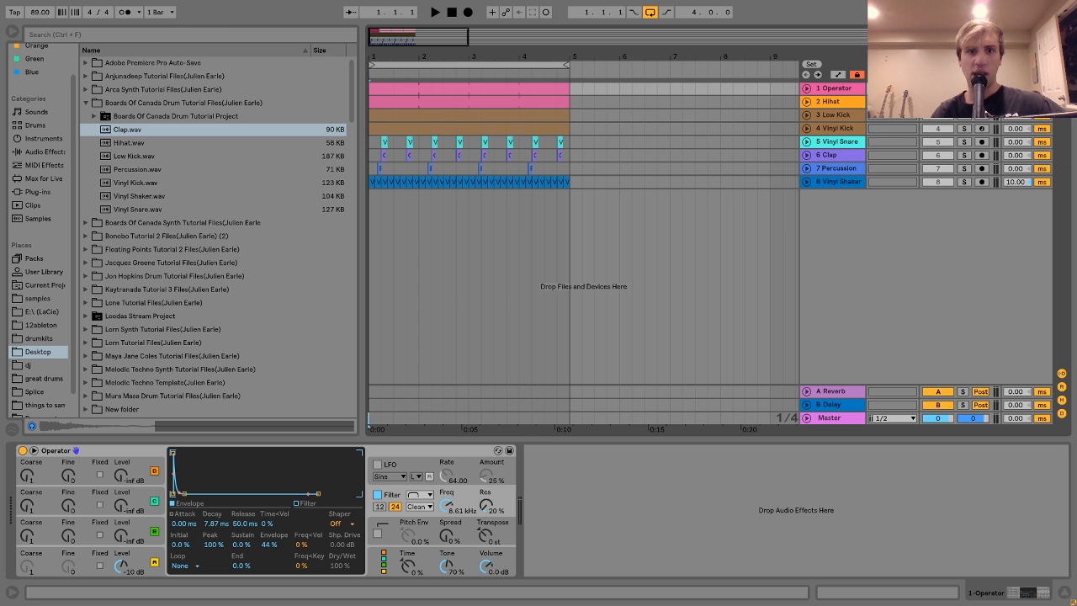
{"action": "left_click", "coordinate": [829, 101]}
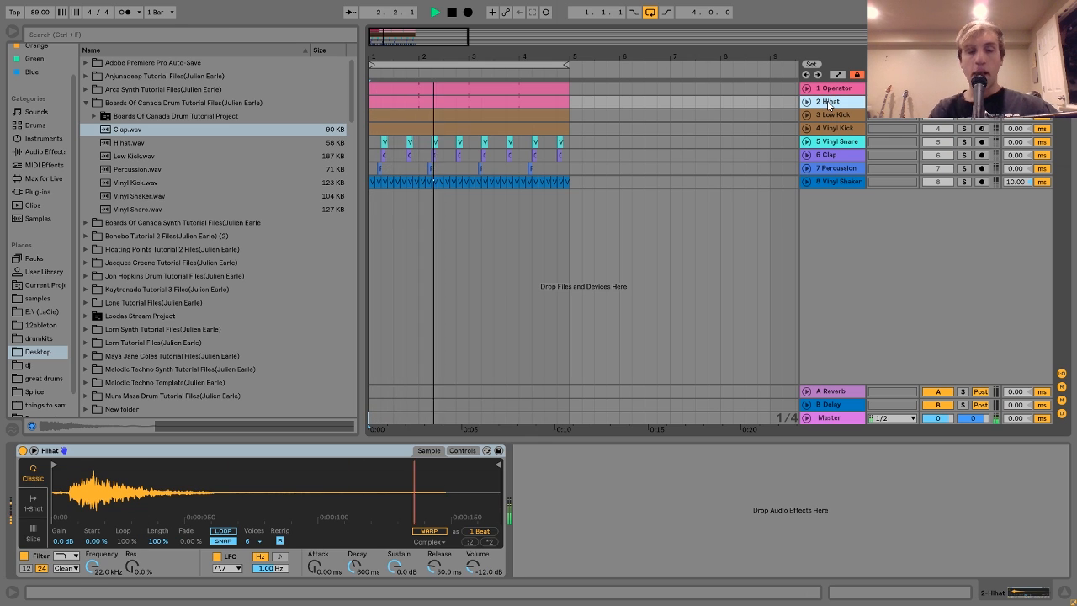
{"action": "left_click", "coordinate": [33, 245]}
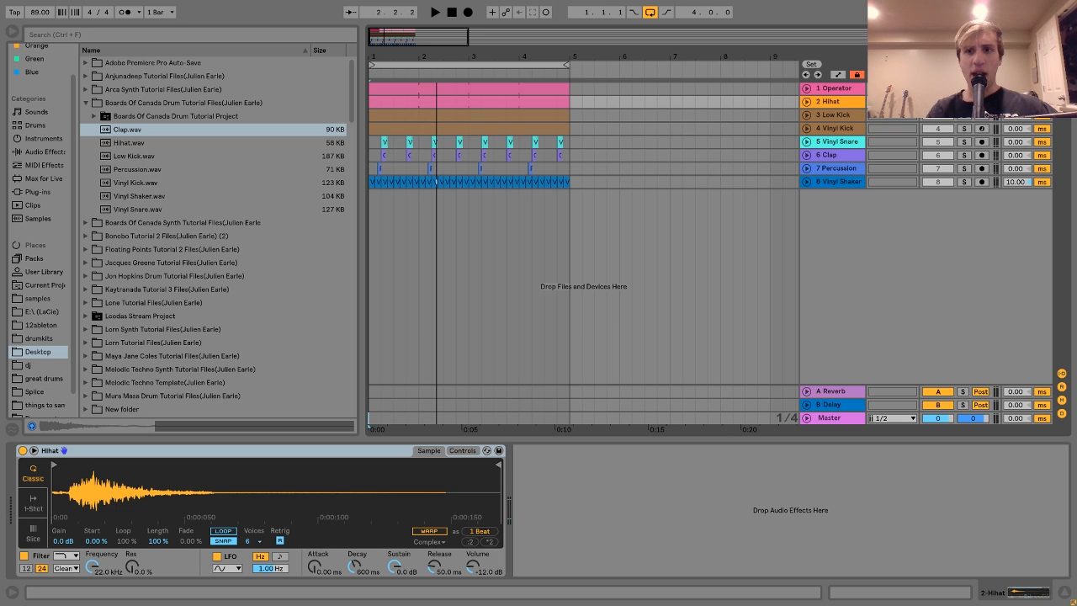
{"action": "left_click", "coordinate": [844, 90]}
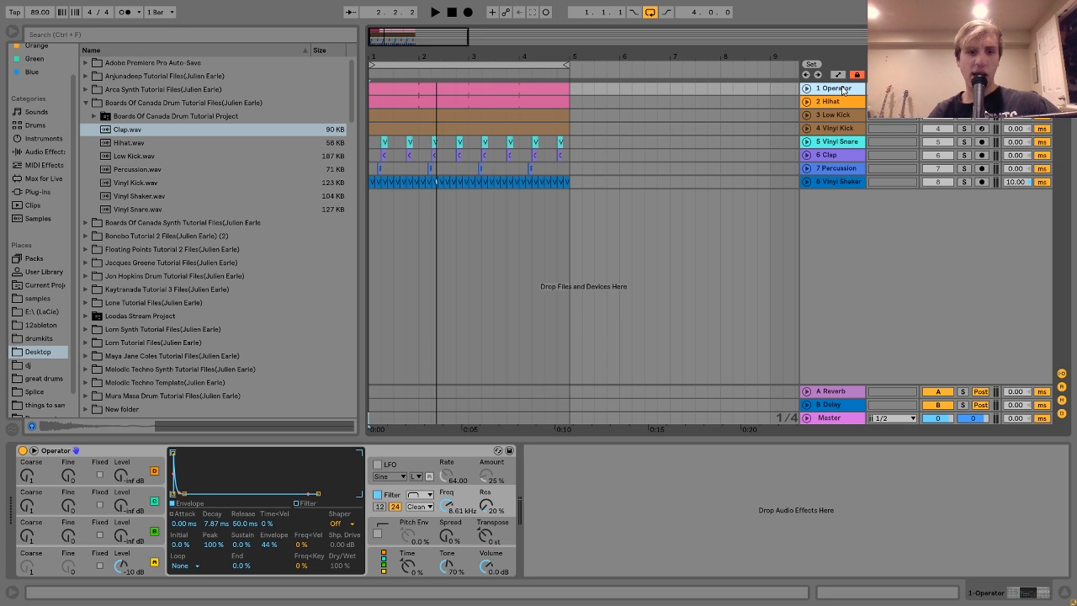
{"action": "key", "text": "space"}
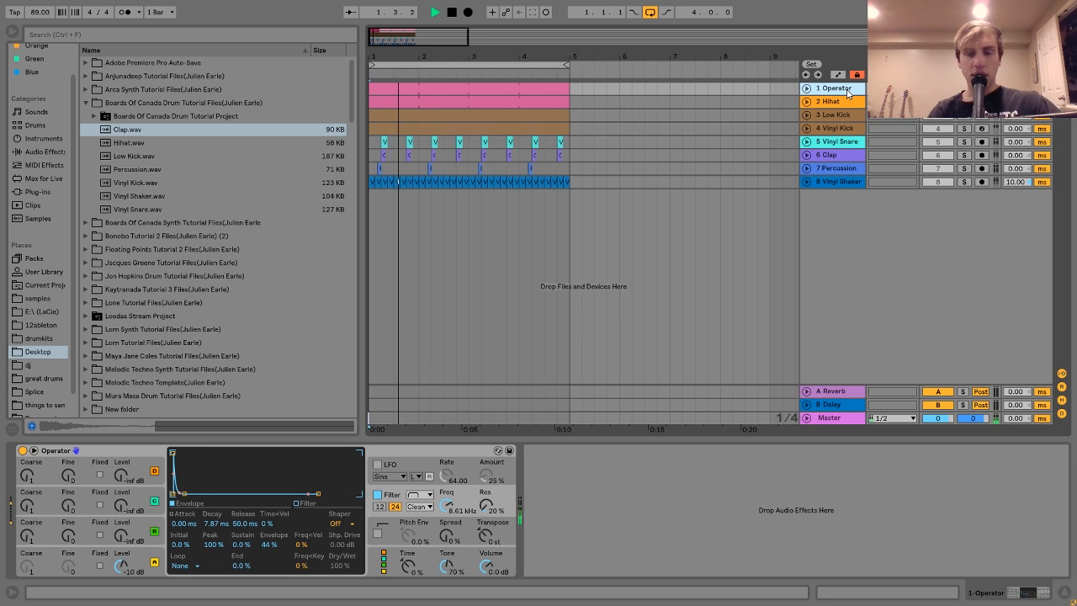
{"action": "key", "text": "space"}
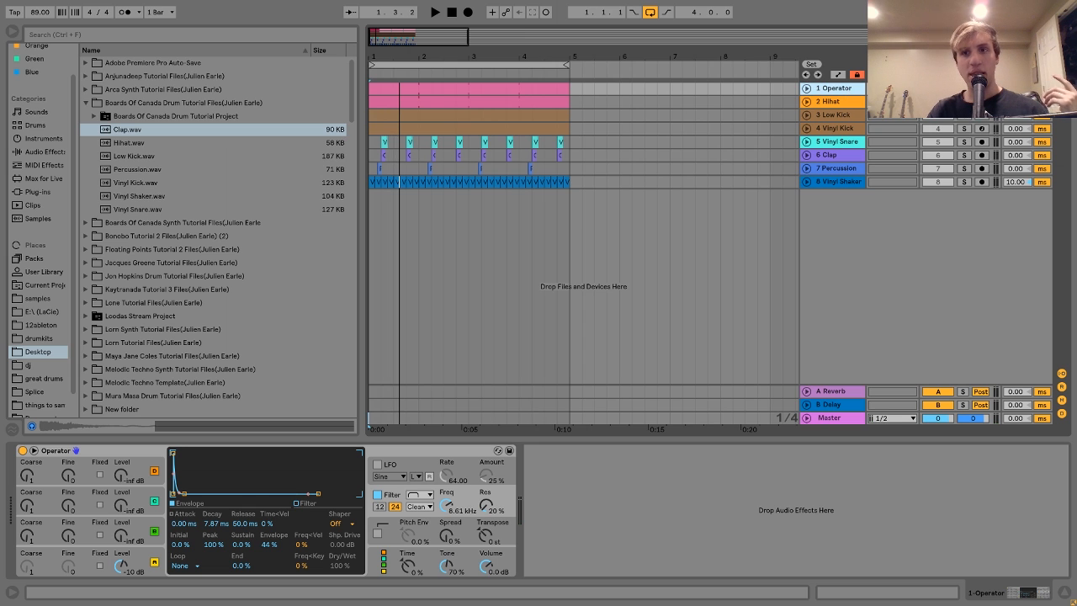
{"action": "key", "text": "space"}
{"action": "key", "text": "Down"}
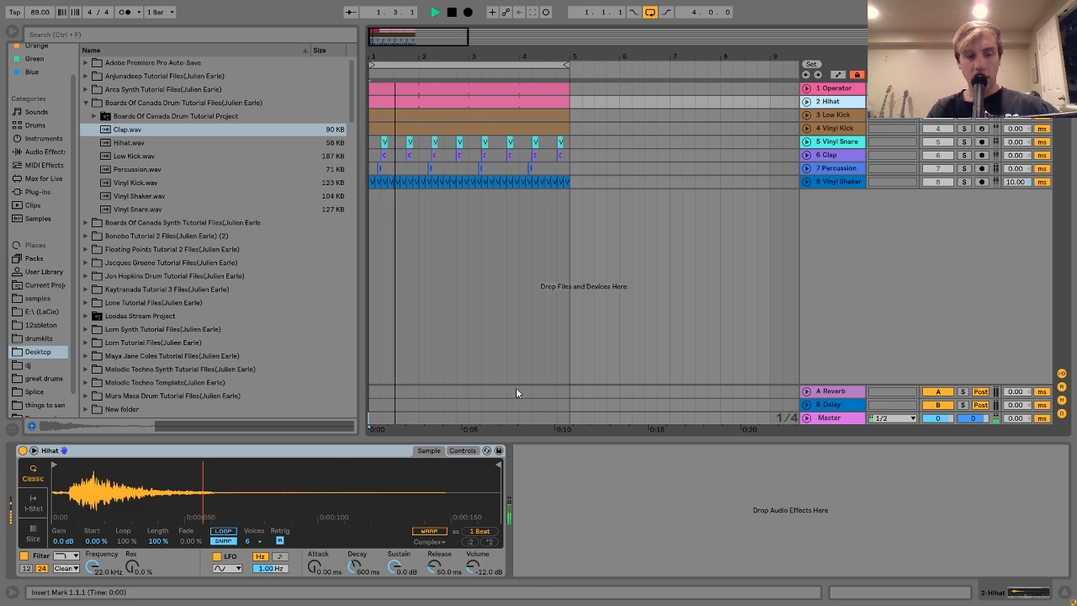
{"action": "key", "text": "space"}
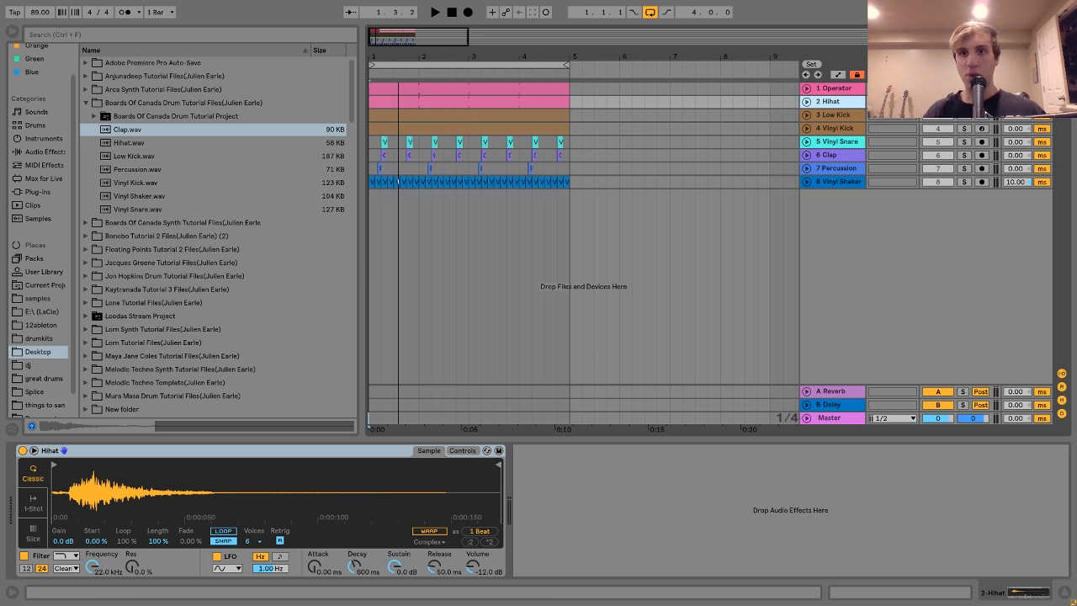
- Select the Operator track and replay the soloed part from the start of the loop
{"action": "left_click", "coordinate": [834, 88]}
{"action": "left_click", "coordinate": [266, 473]}
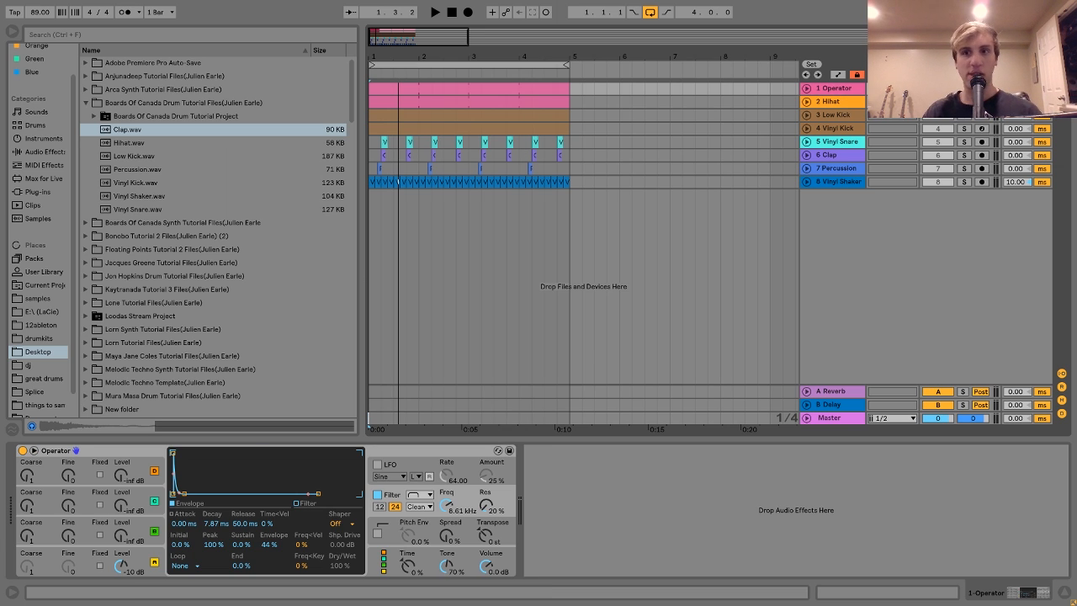
{"action": "key", "text": "space"}
{"action": "key", "text": "space"}
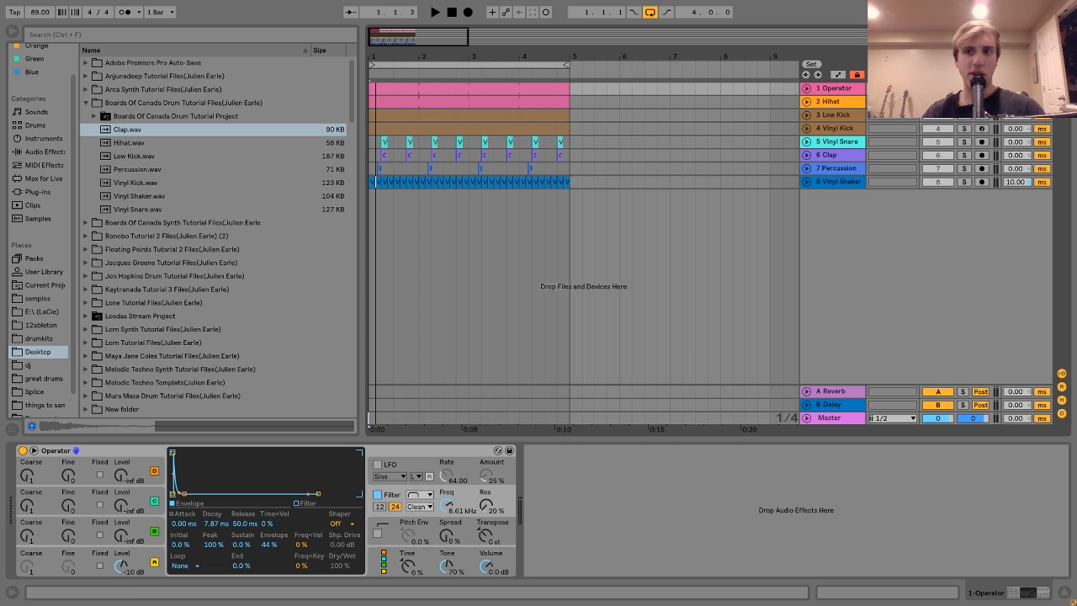
{"action": "key", "text": "space"}
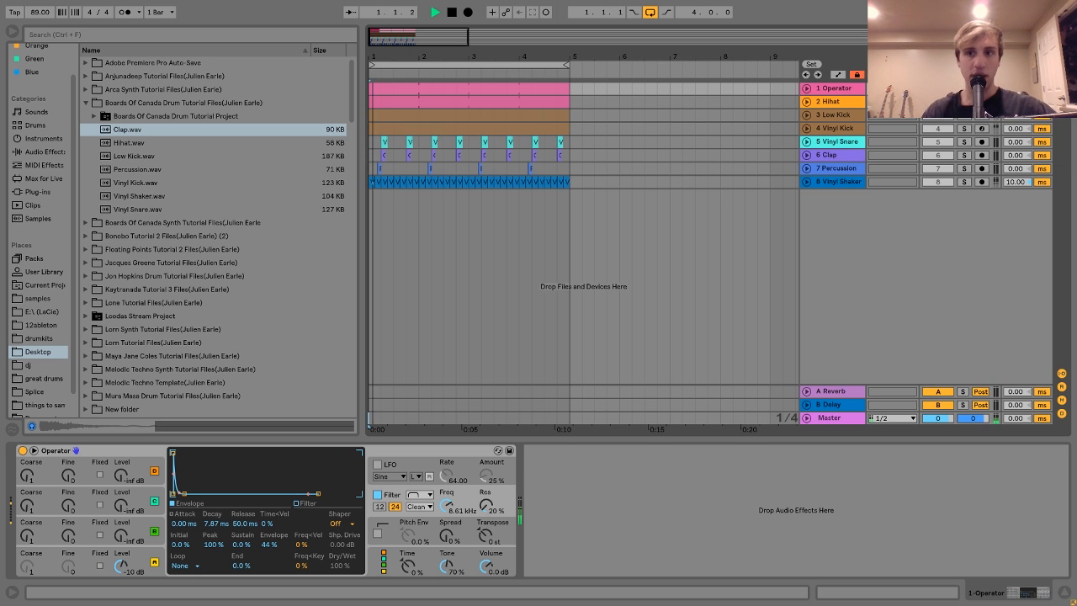
{"action": "key", "text": "space"}
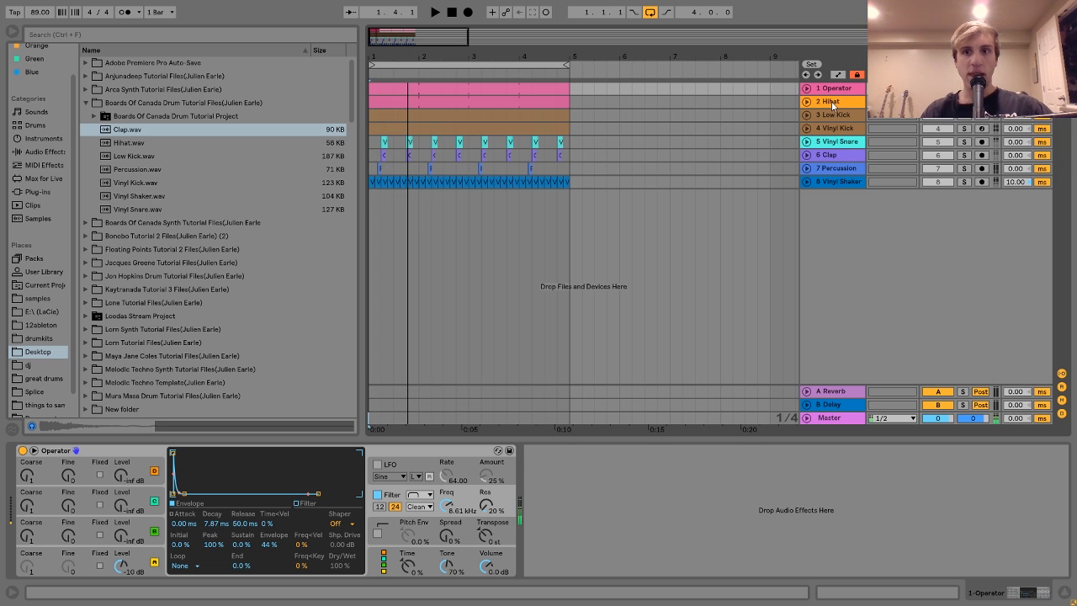
- Select the Hihat track, switch off soloing, and listen to the full drum loop
{"action": "left_click", "coordinate": [832, 101]}
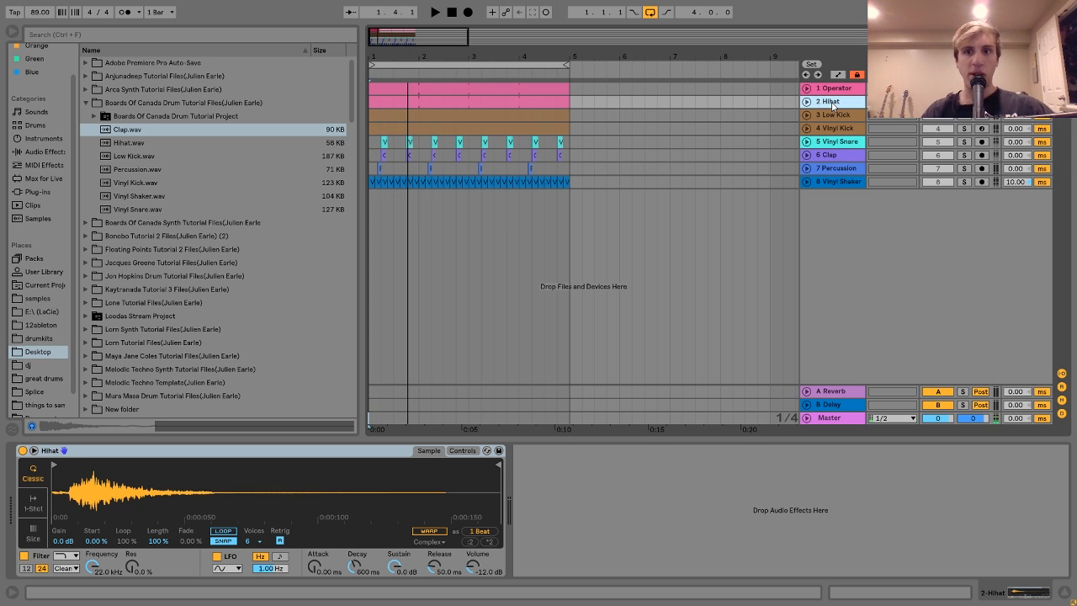
{"action": "left_click", "coordinate": [965, 102]}
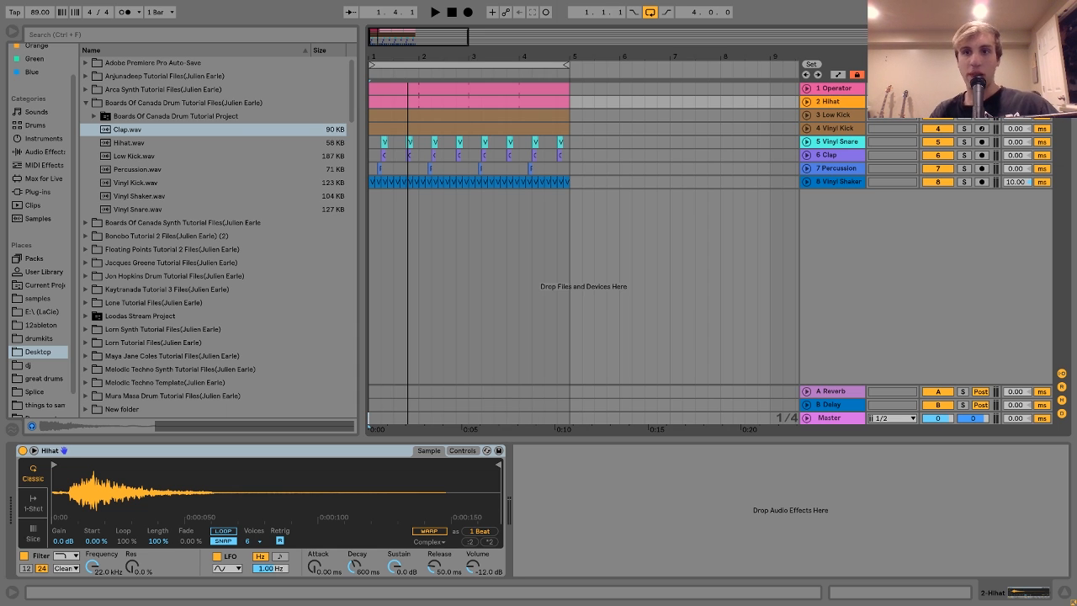
{"action": "key", "text": "space"}
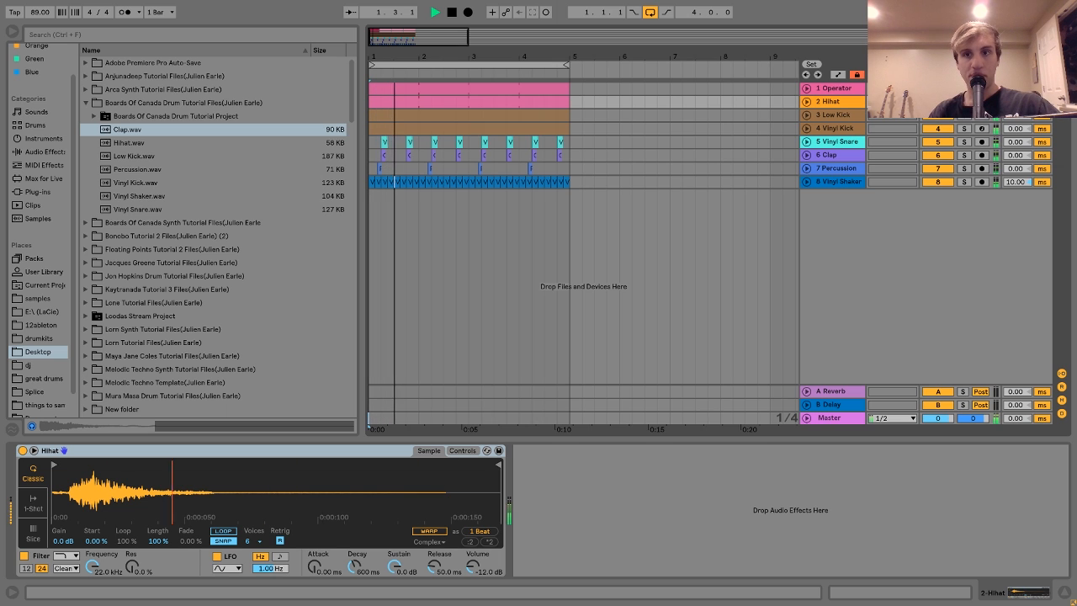
{"action": "key", "text": "space"}
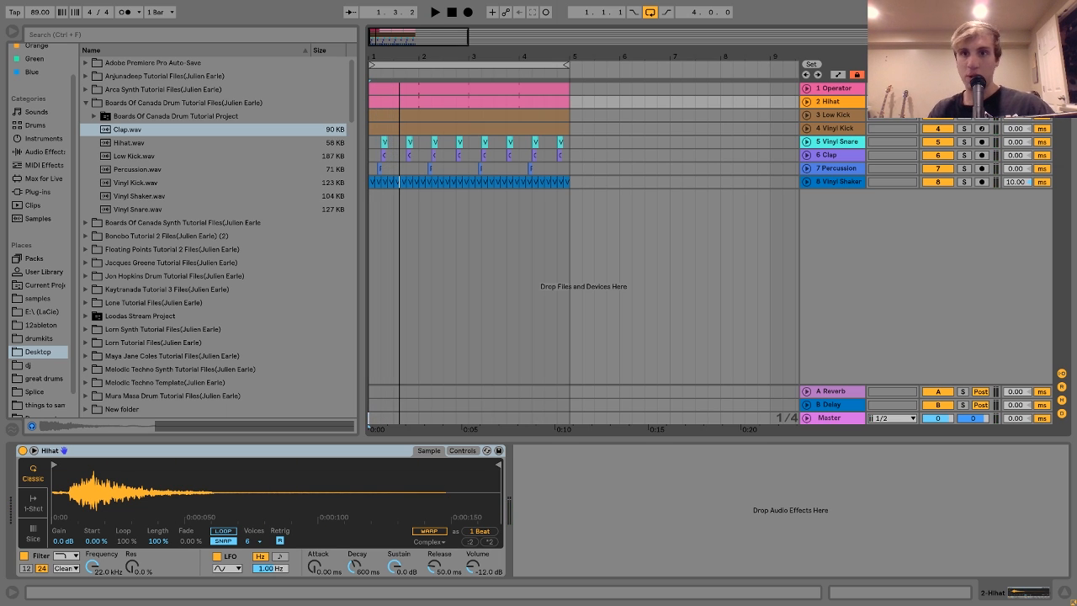
{"action": "key", "text": "space"}
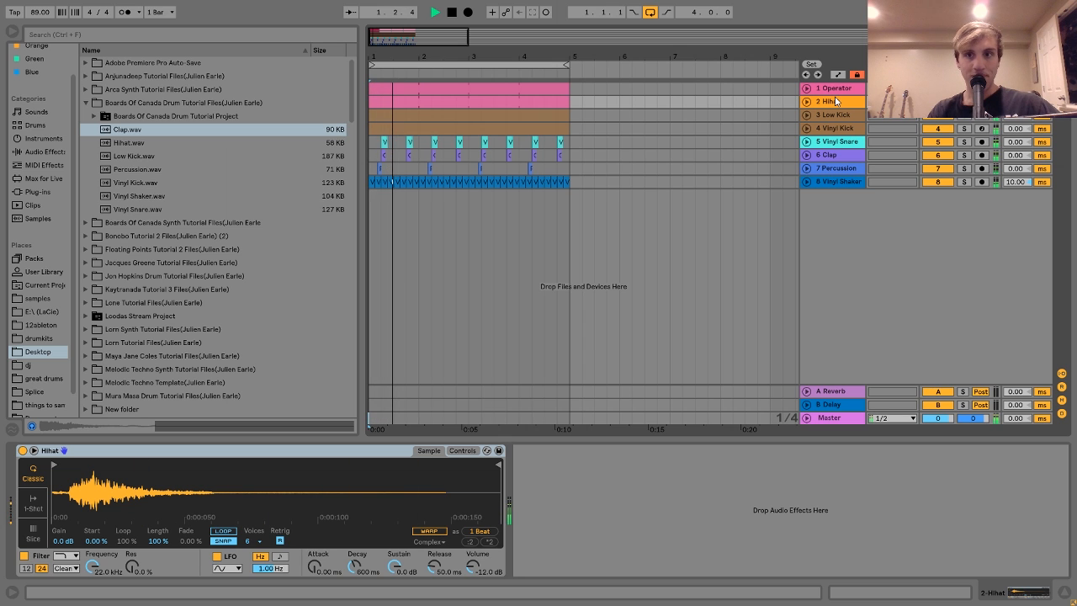
{"action": "key", "text": "space"}
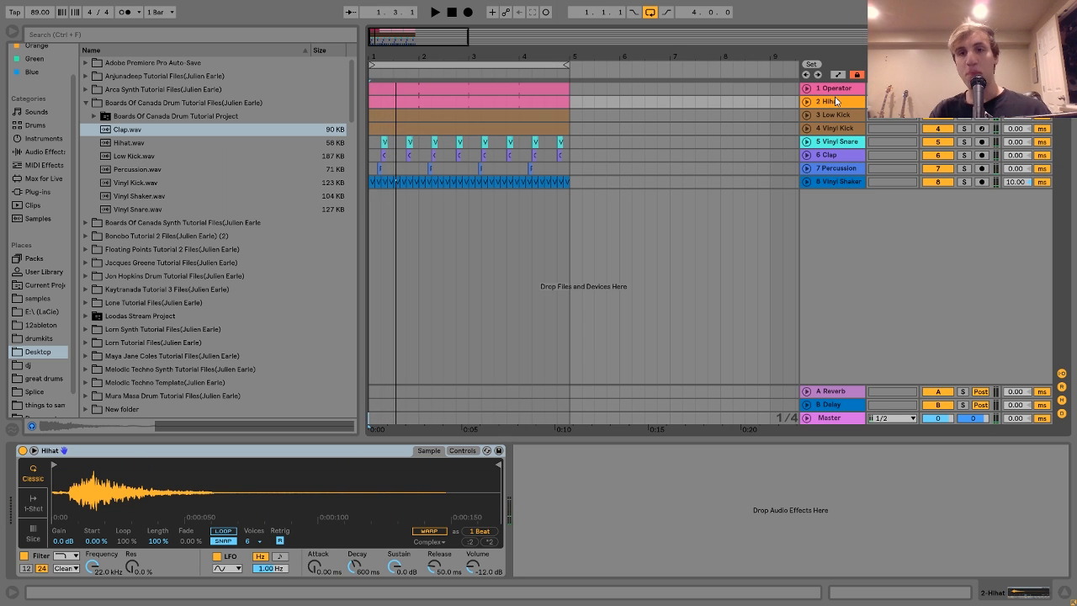
- Examine oscillator A and the filter of the instrument on the Operator track, including the filter's envelope amount
{"action": "left_click", "coordinate": [838, 89]}
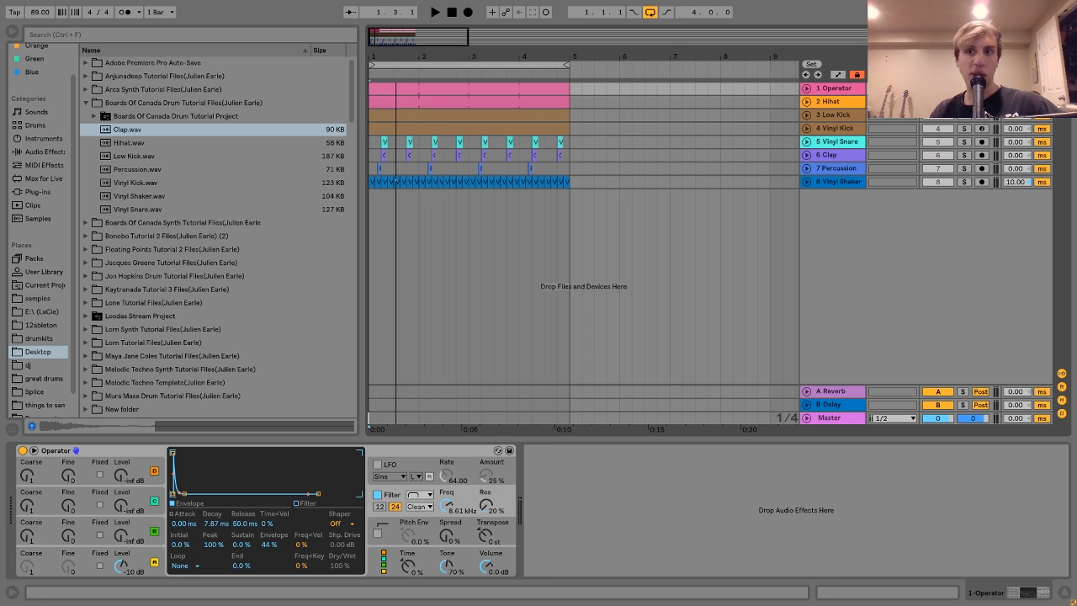
{"action": "left_click", "coordinate": [428, 89]}
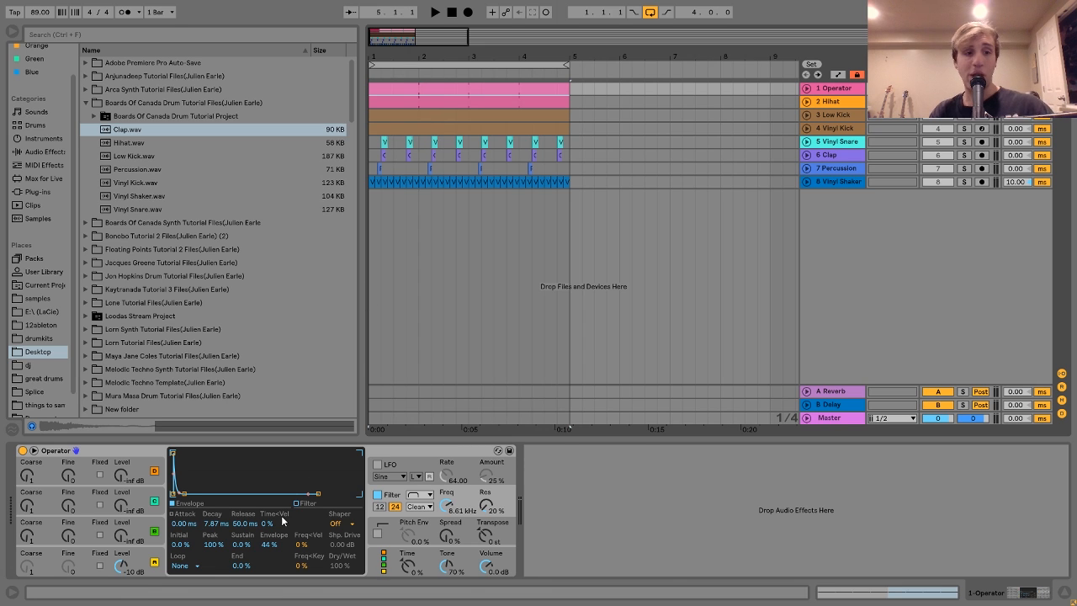
{"action": "left_click", "coordinate": [155, 556]}
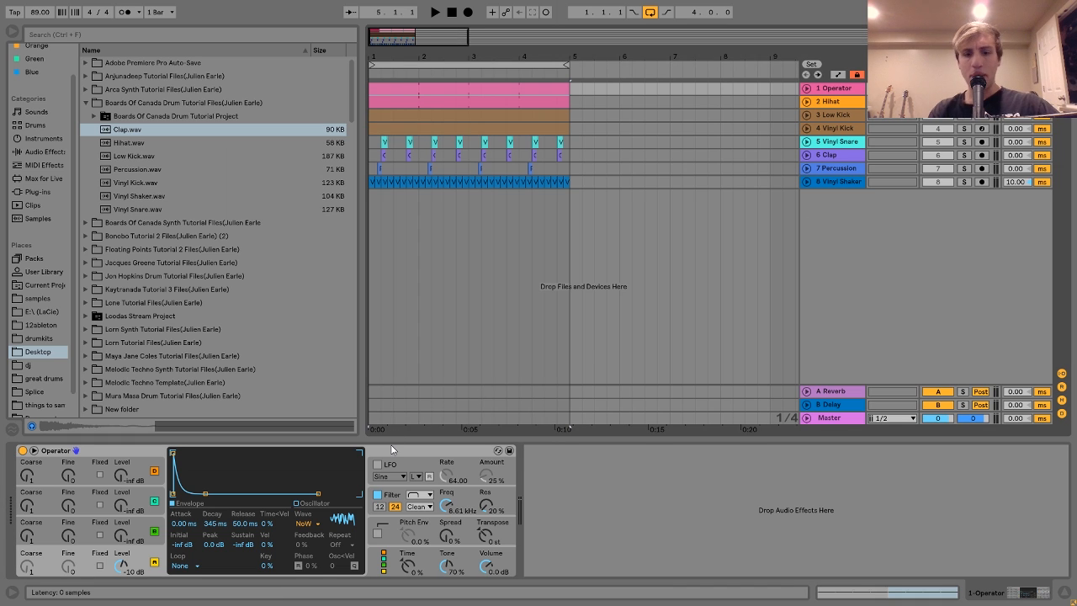
{"action": "left_click", "coordinate": [393, 499]}
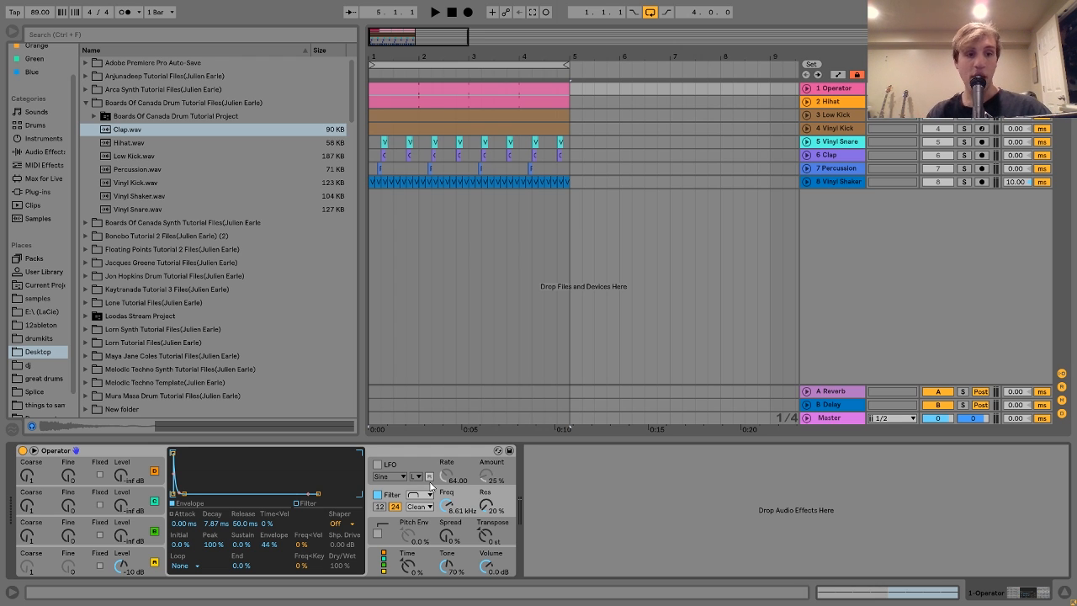
{"action": "left_click", "coordinate": [150, 561]}
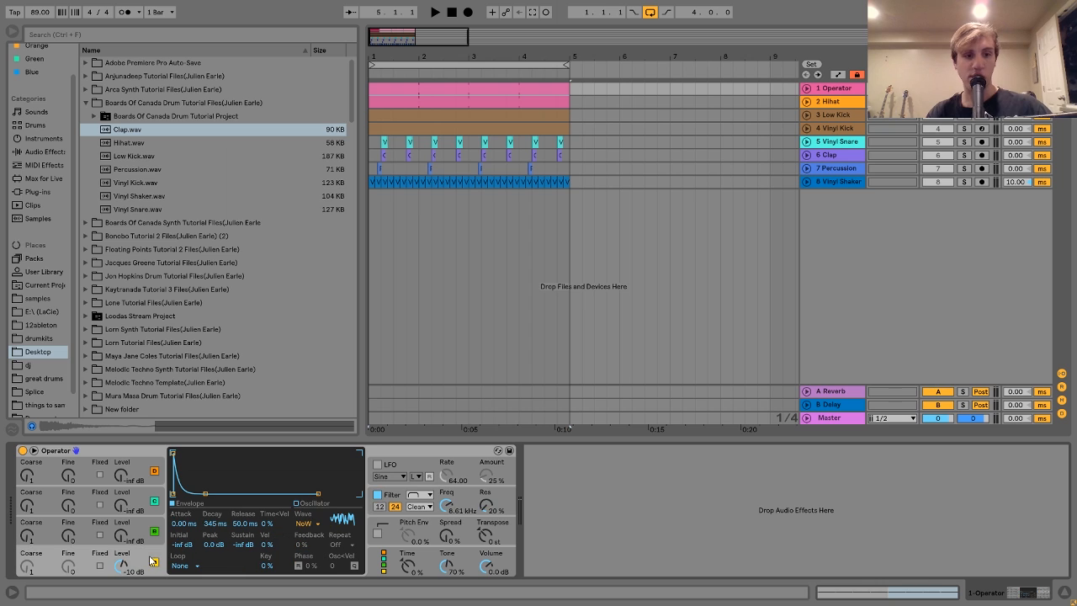
{"action": "left_click", "coordinate": [399, 499]}
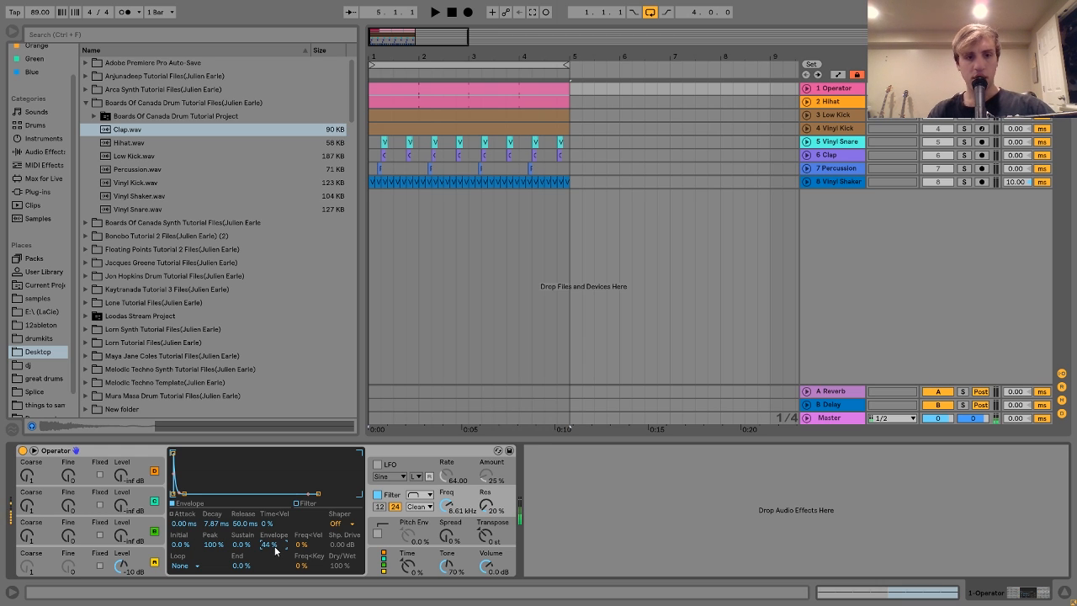
{"action": "left_click_drag", "start_coordinate": [275, 546], "coordinate": [274, 514]}
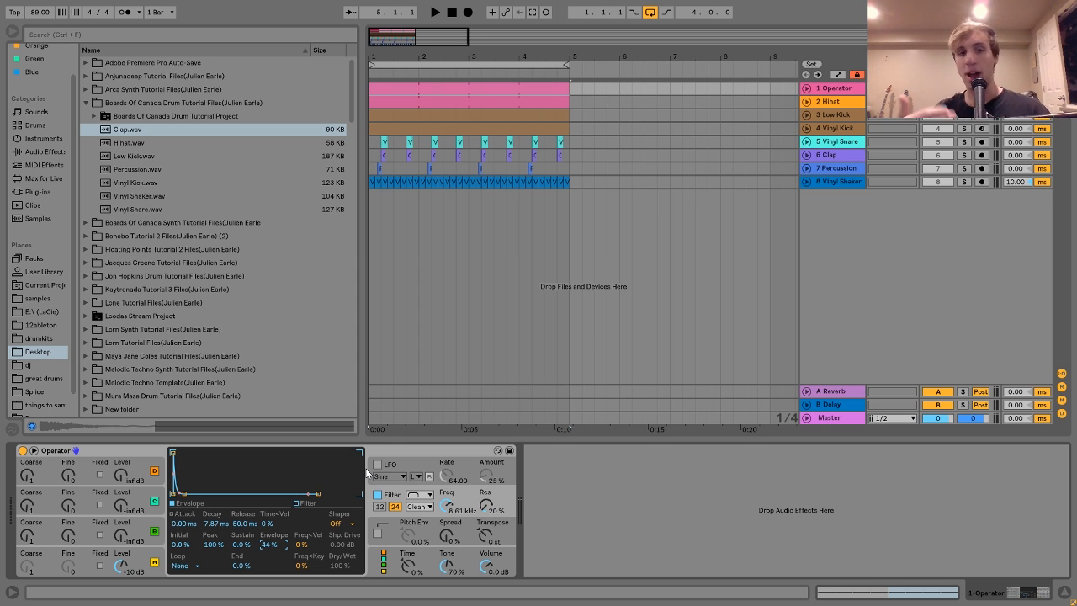
- Play the soloed Hihat track and unfold it in the arrangement
{"action": "left_click", "coordinate": [840, 103]}
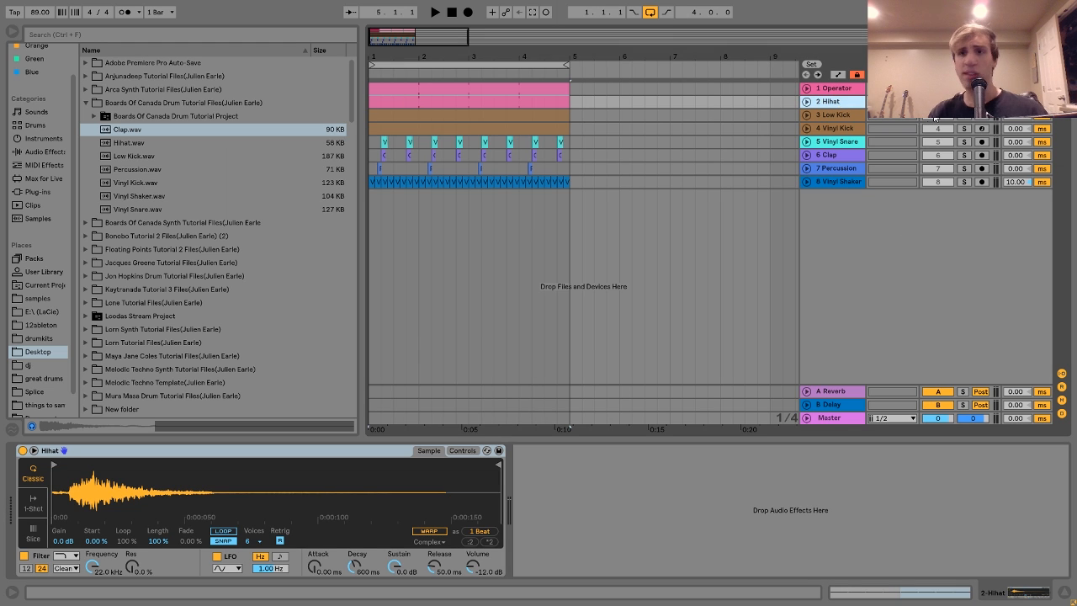
{"action": "key", "text": "space"}
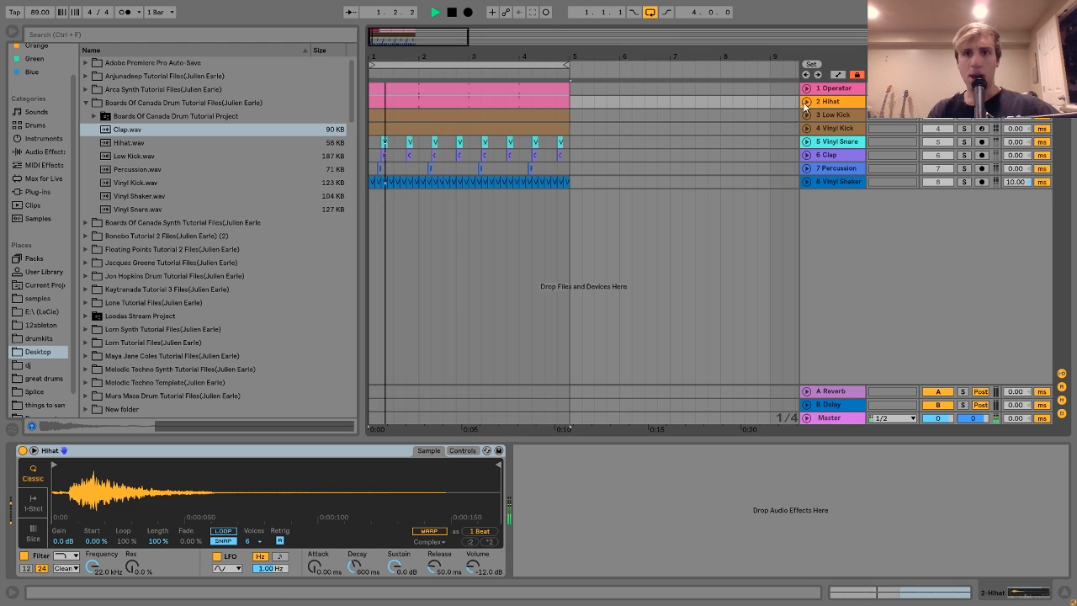
{"action": "left_click", "coordinate": [807, 102]}
{"action": "left_click", "coordinate": [821, 103]}
{"action": "key", "text": "space"}
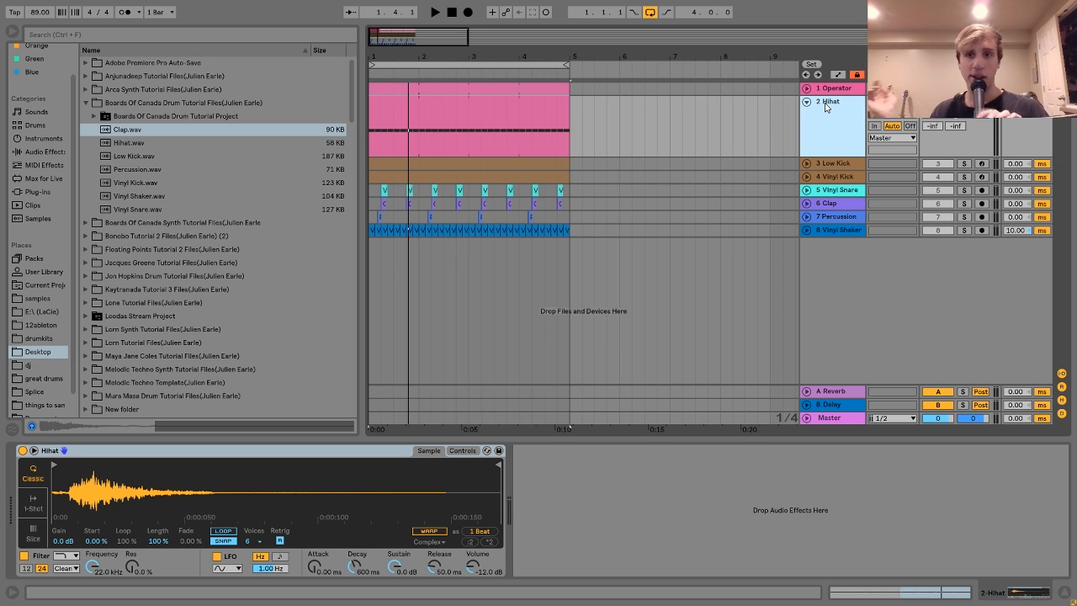
- Solo the Low Kick and Vinyl Kick tracks and play them together
{"action": "left_click", "coordinate": [834, 167]}
{"action": "left_click", "coordinate": [964, 177]}
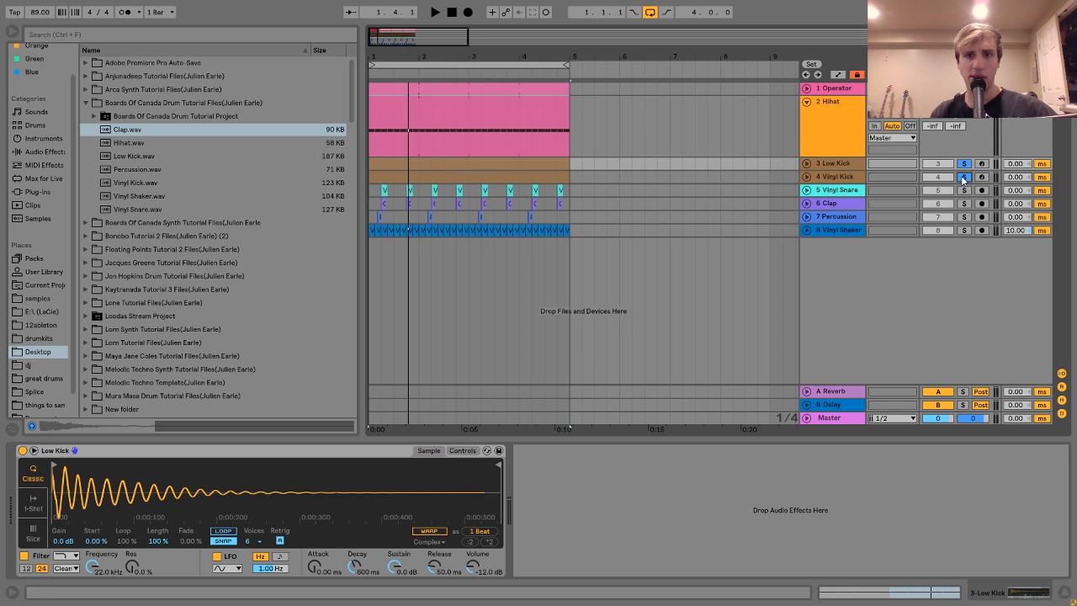
{"action": "key", "text": "space"}
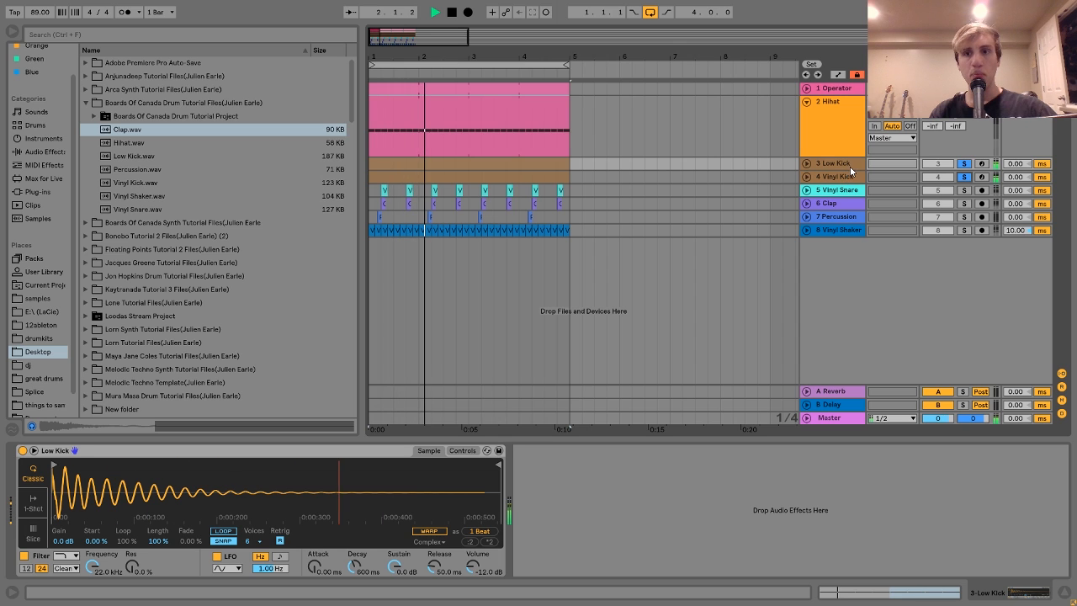
{"action": "key", "text": "space"}
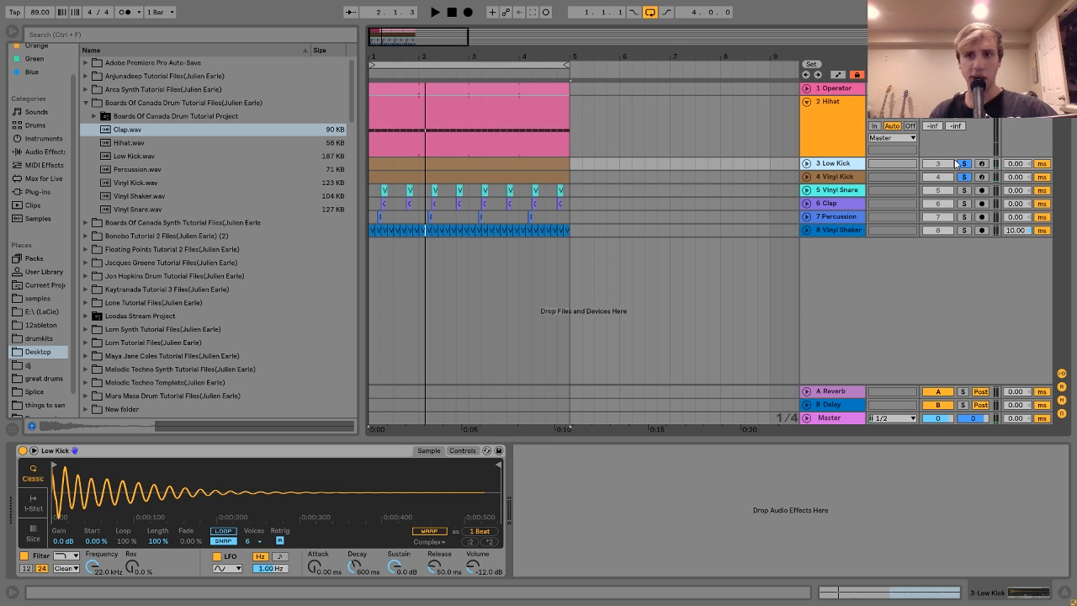
- Solo and audition the Low Kick and Vinyl Kick tracks one at a time, showing each one's devices
{"action": "left_click", "coordinate": [965, 164]}
{"action": "left_click", "coordinate": [843, 165]}
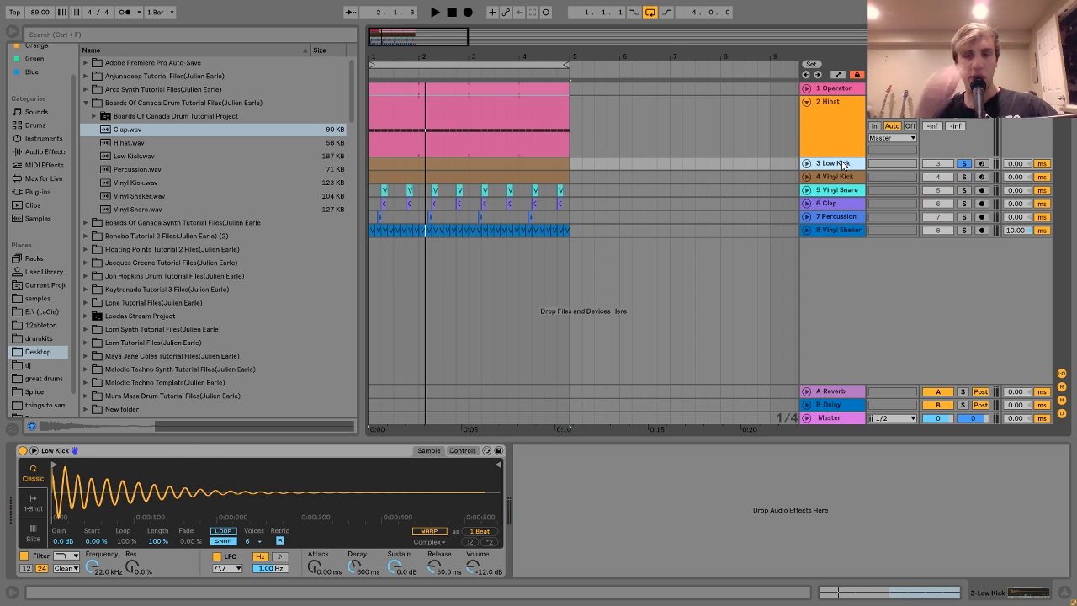
{"action": "key", "text": "space"}
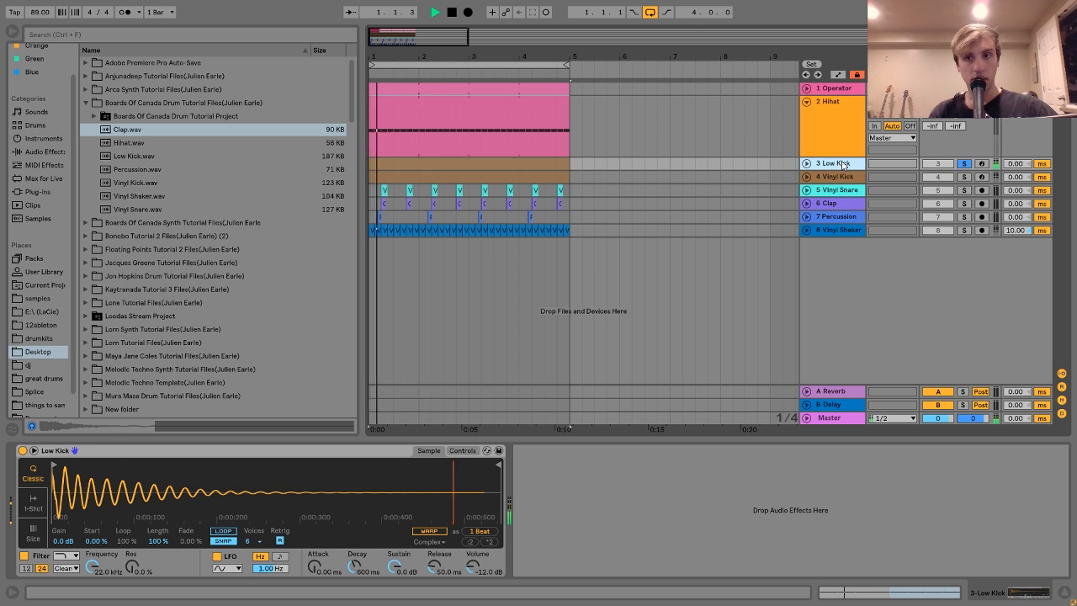
{"action": "left_click", "coordinate": [963, 177]}
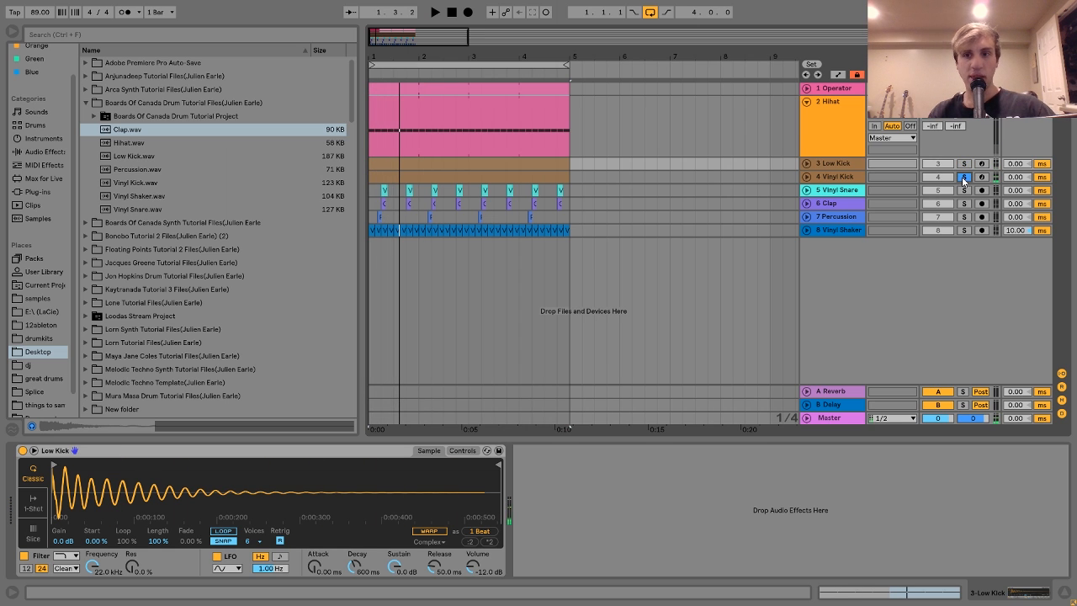
{"action": "left_click", "coordinate": [829, 178]}
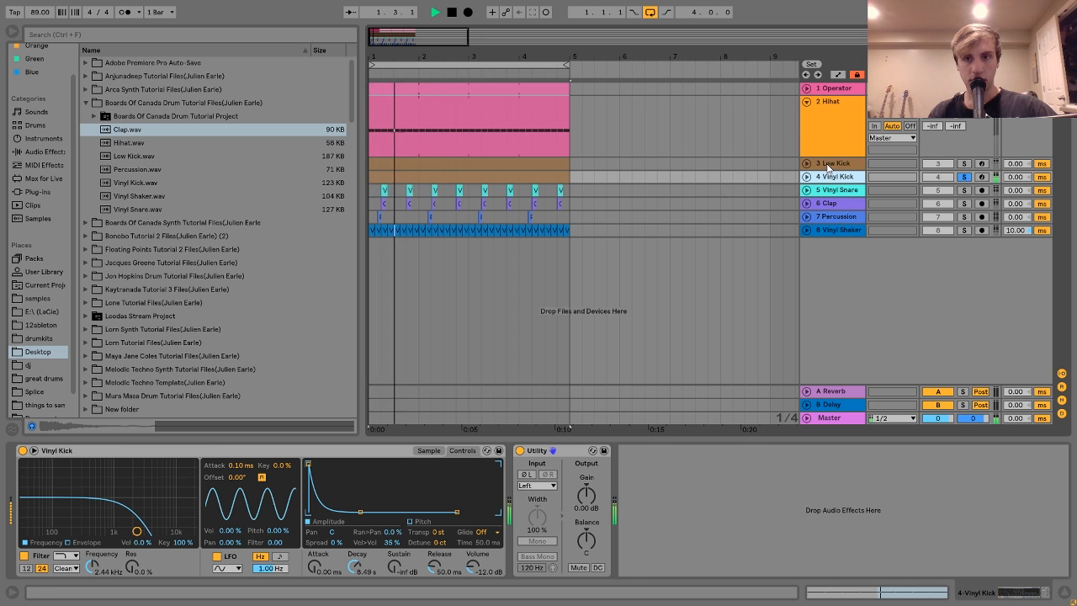
- Solo the Low Kick track, show its instrument and preview the Low Kick.wav sample
{"action": "left_click", "coordinate": [829, 165]}
{"action": "left_click", "coordinate": [964, 164]}
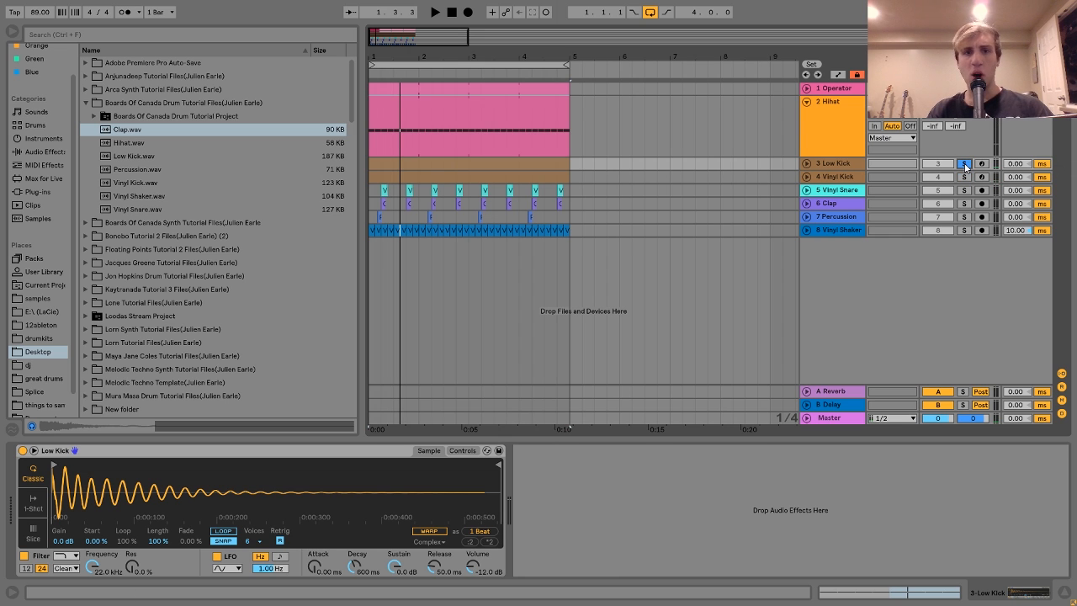
{"action": "left_click", "coordinate": [122, 157]}
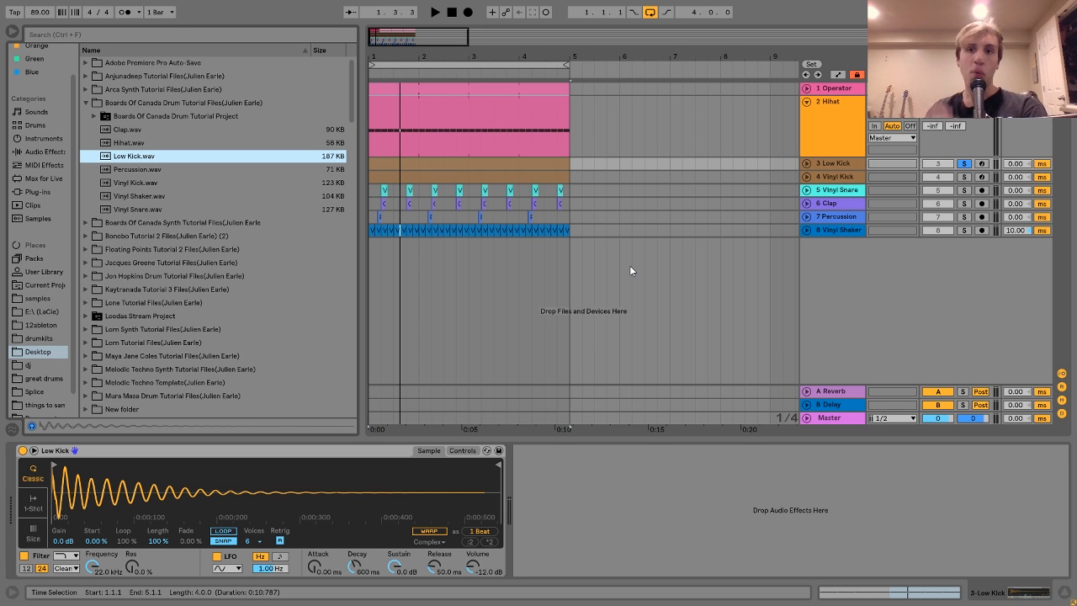
- Play the Vinyl Kick track on its own and return the solo to the Low Kick track
{"action": "left_click", "coordinate": [837, 178]}
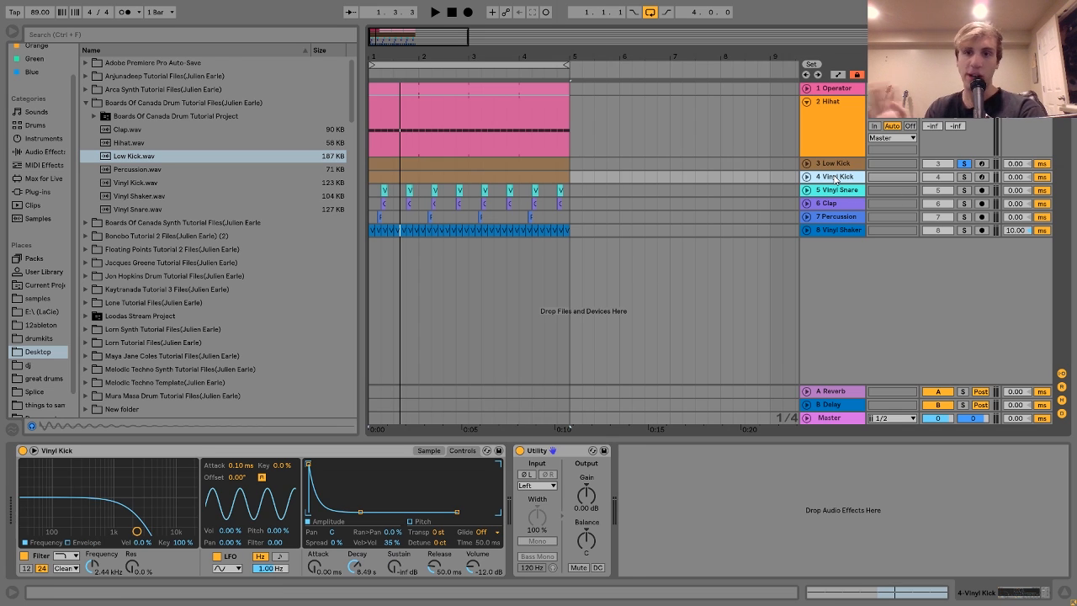
{"action": "left_click", "coordinate": [963, 177]}
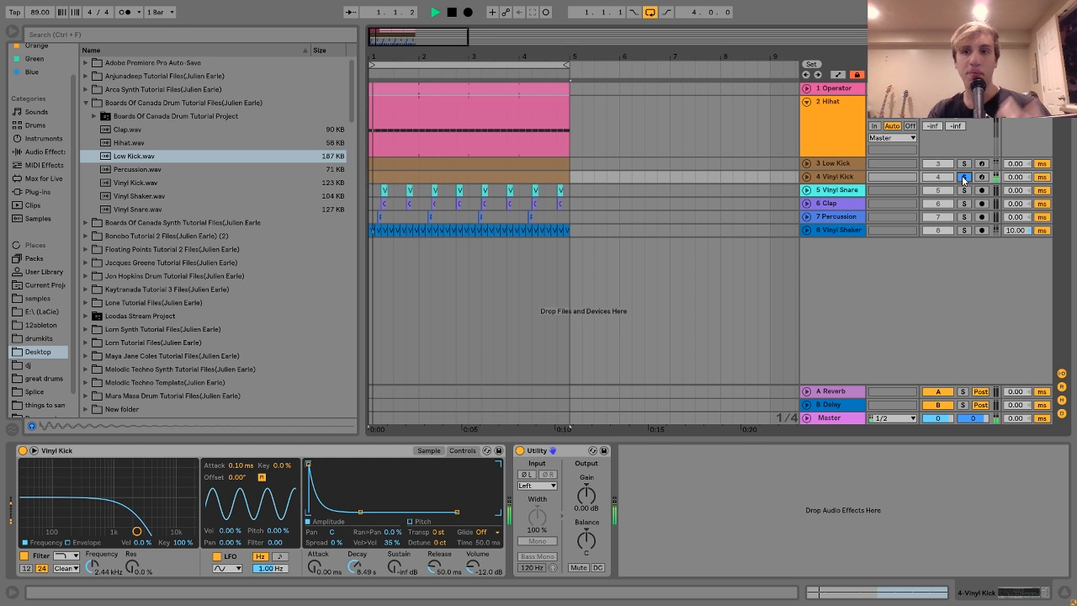
{"action": "left_click", "coordinate": [965, 165]}
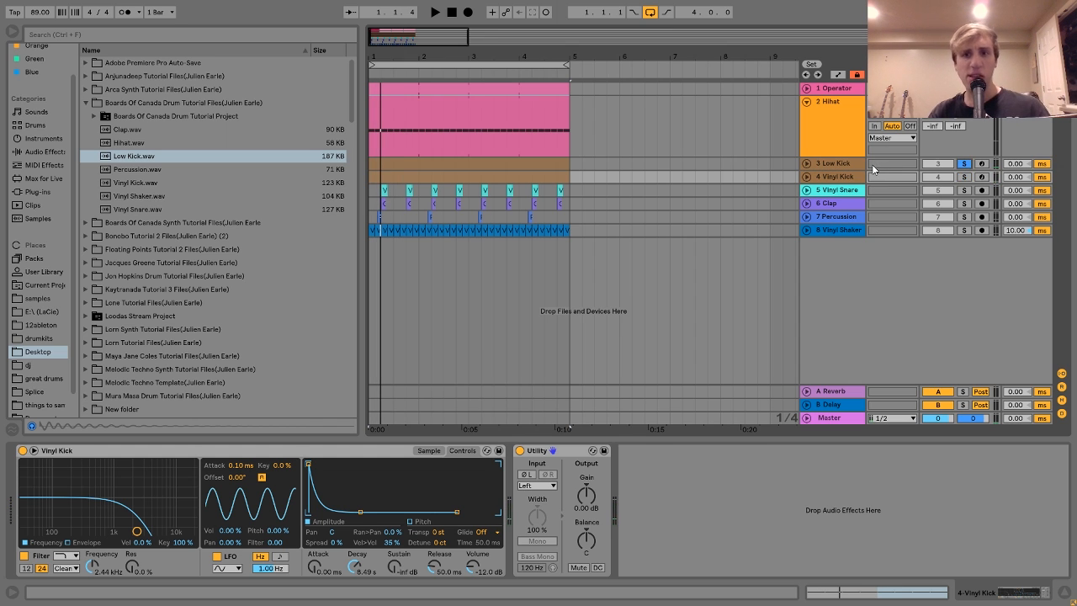
- Preview Low Kick.wav and examine the pitch envelope amount and decay of the Low Kick instrument
{"action": "left_click", "coordinate": [856, 165]}
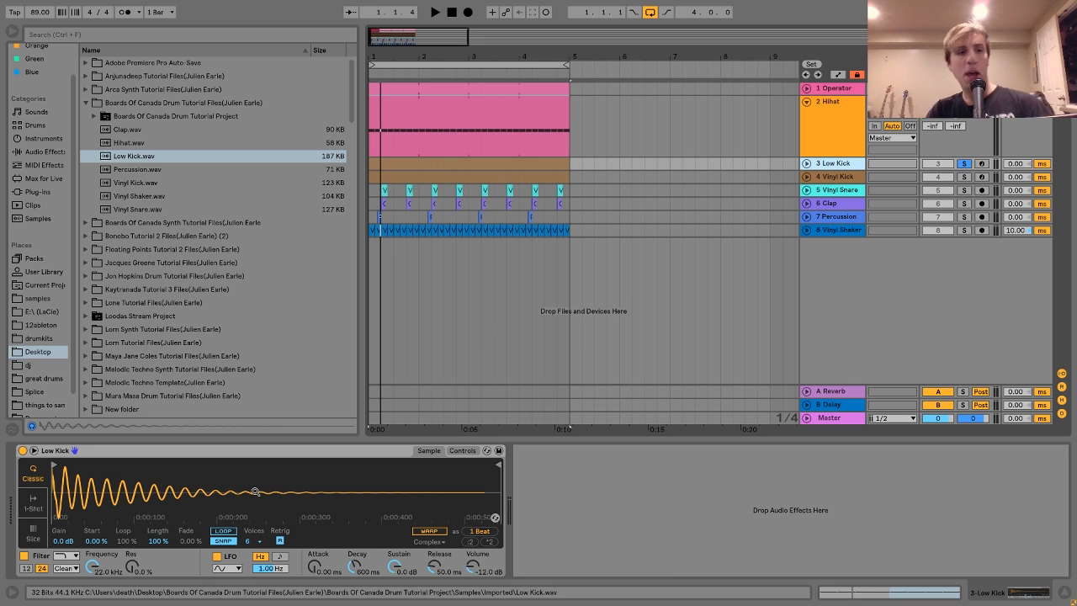
{"action": "left_click", "coordinate": [122, 158]}
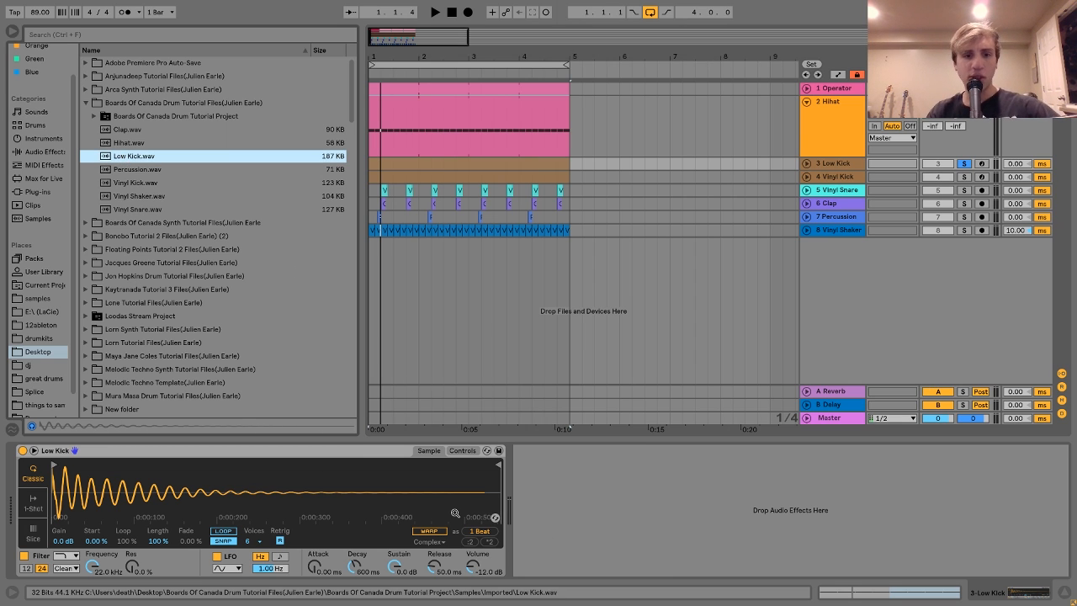
{"action": "left_click", "coordinate": [464, 451]}
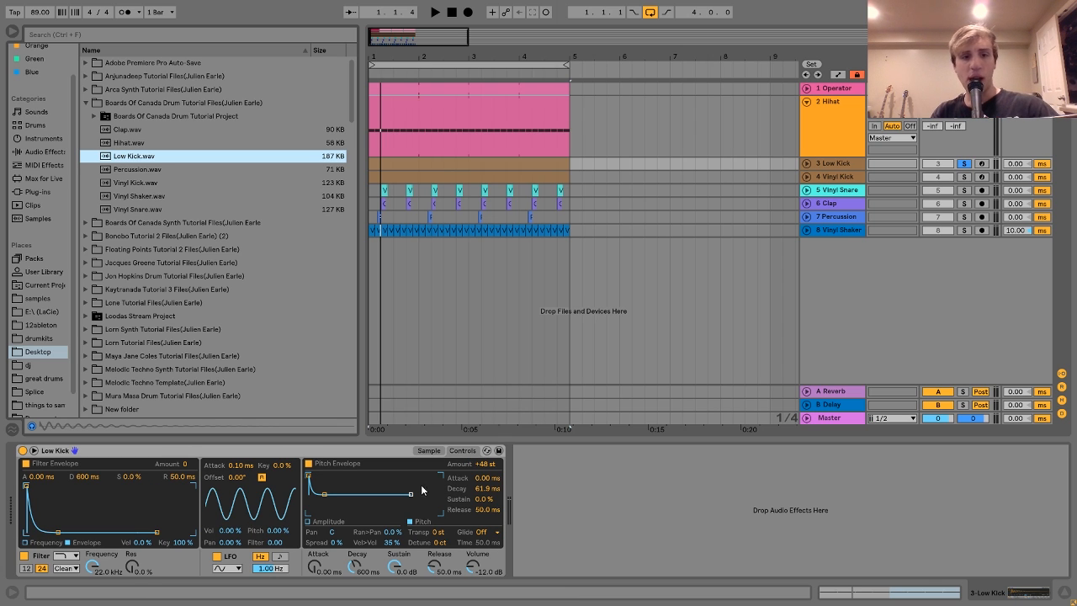
{"action": "left_click", "coordinate": [485, 466]}
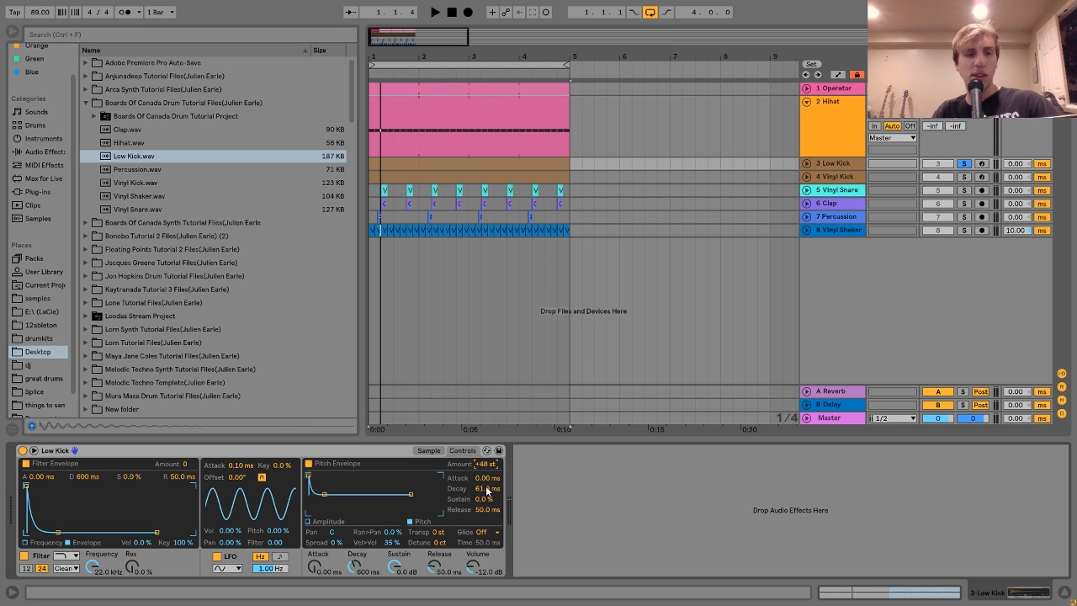
- Play the soloed Low Kick track and compare it with the raw Low Kick.wav sample
{"action": "key", "text": "space"}
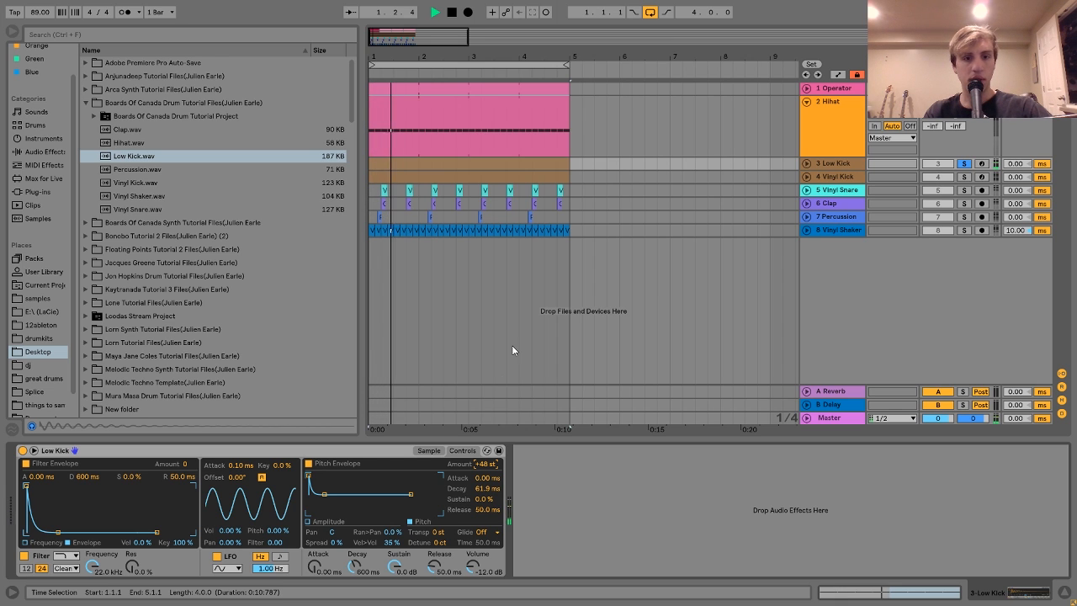
{"action": "key", "text": "space"}
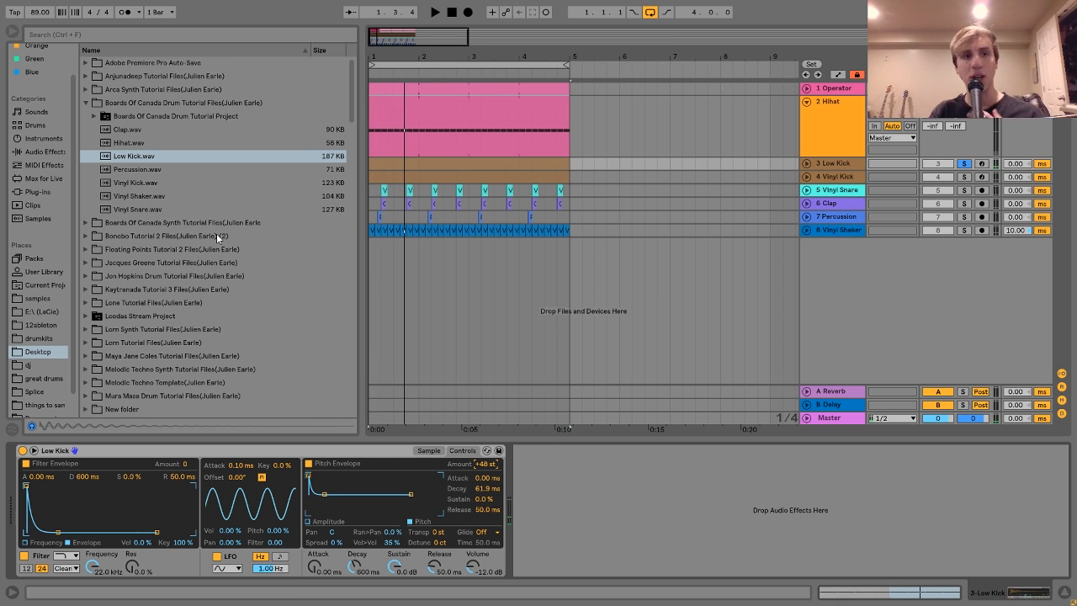
{"action": "left_click", "coordinate": [128, 157]}
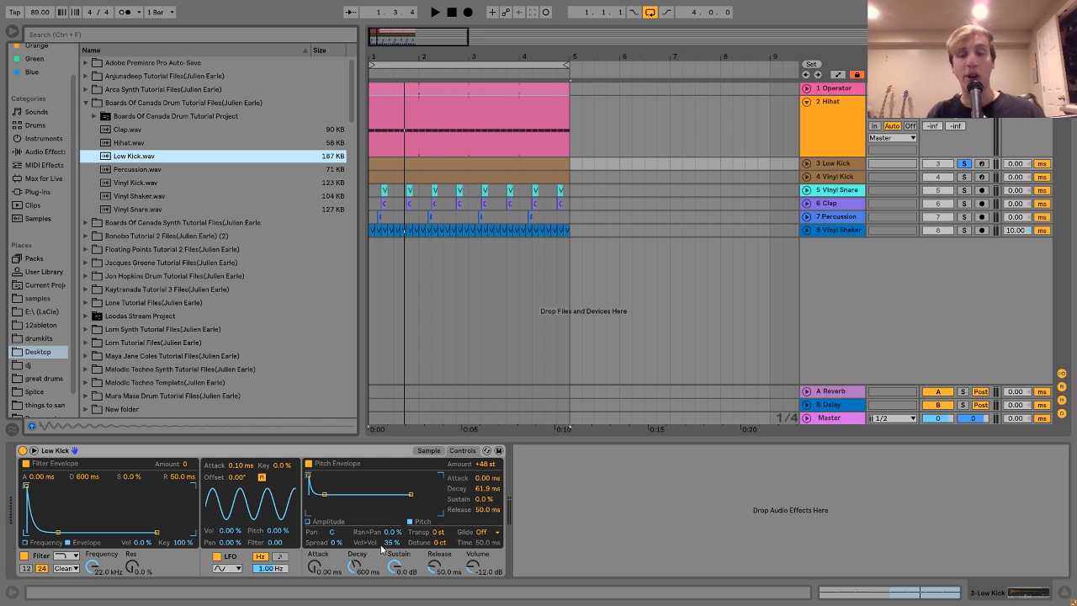
{"action": "key", "text": "space"}
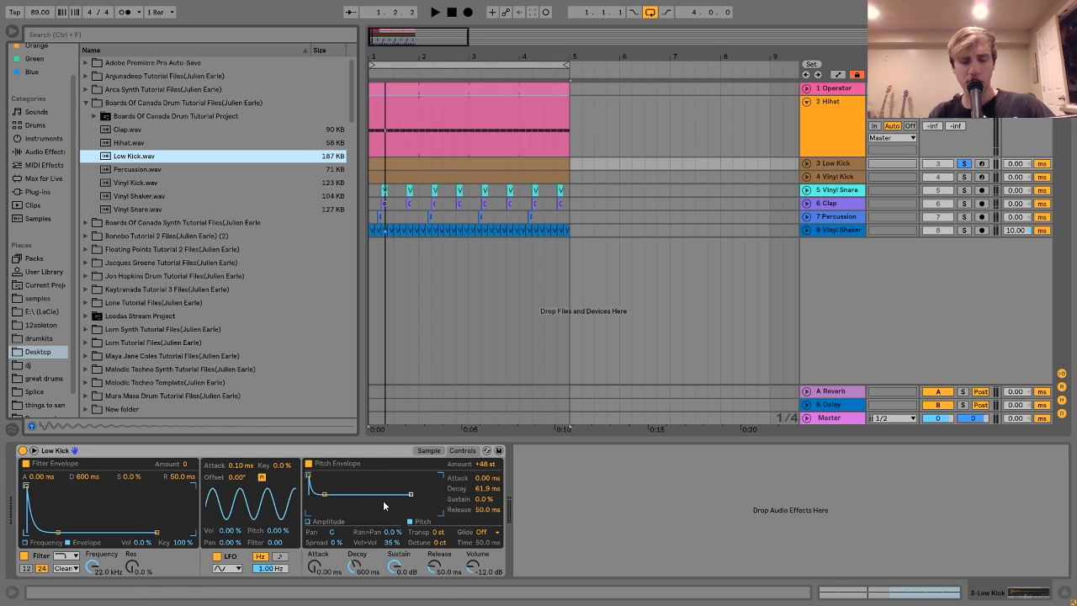
- Solo the Vinyl Kick track, show its sample waveform in the instrument and preview Vinyl Kick.wav
{"action": "left_click", "coordinate": [834, 177]}
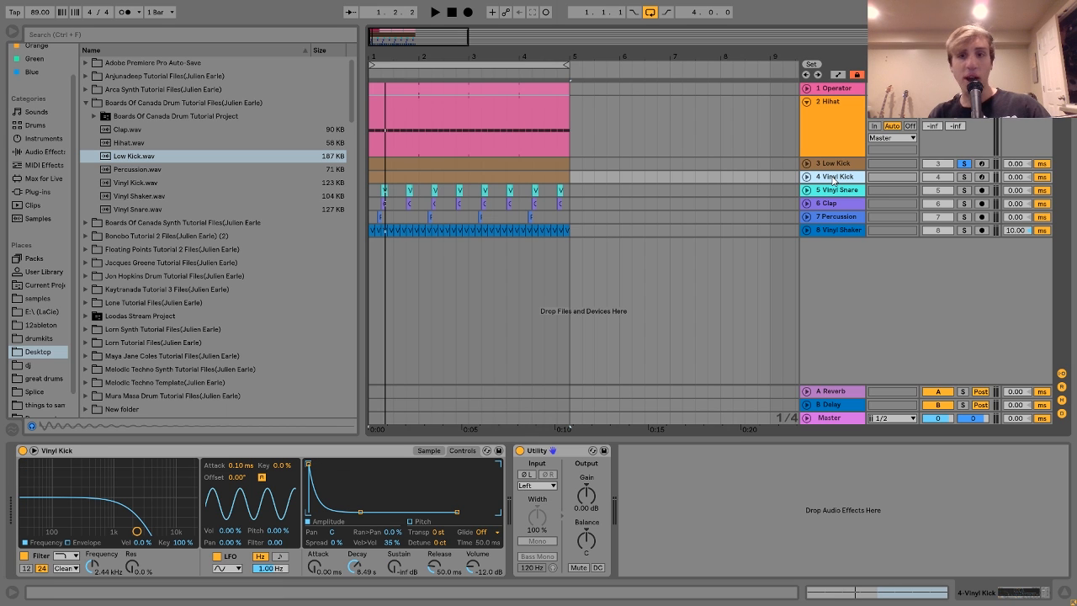
{"action": "left_click", "coordinate": [965, 177]}
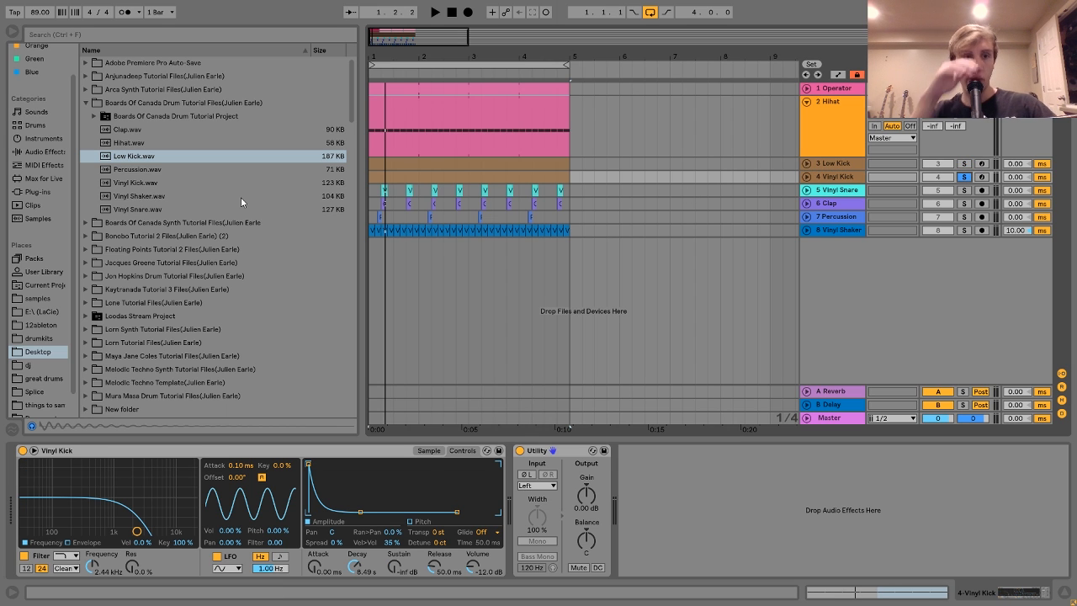
{"action": "left_click", "coordinate": [127, 186]}
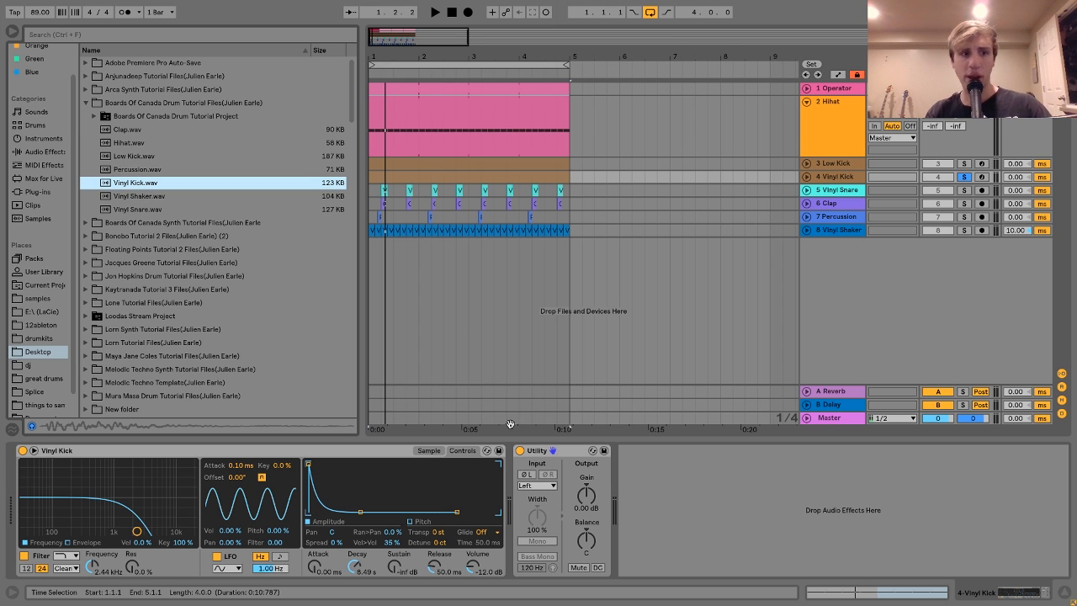
{"action": "left_click", "coordinate": [429, 451]}
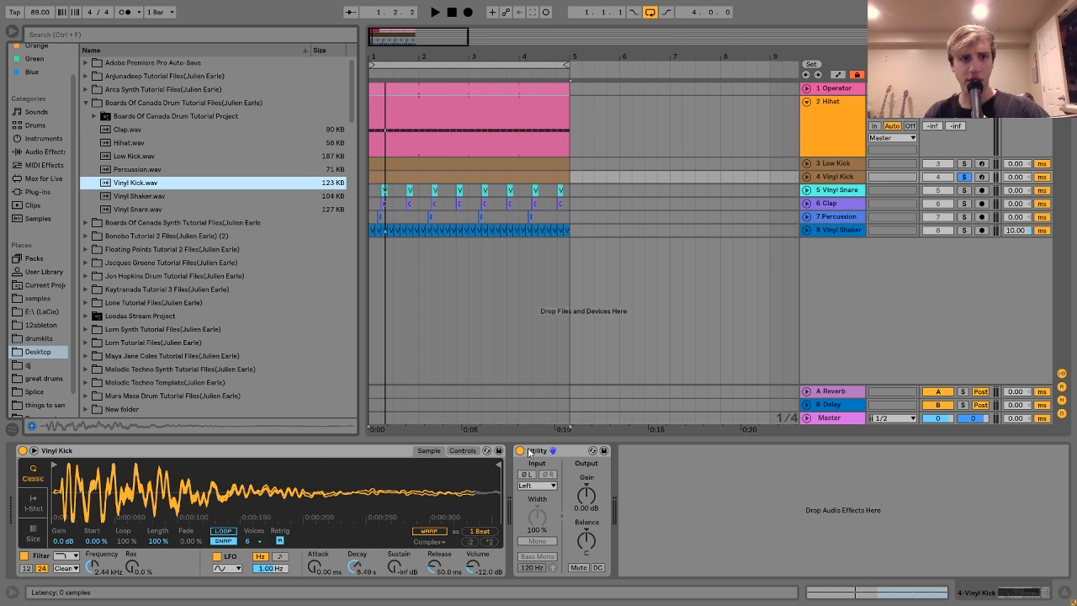
{"action": "left_click", "coordinate": [118, 183]}
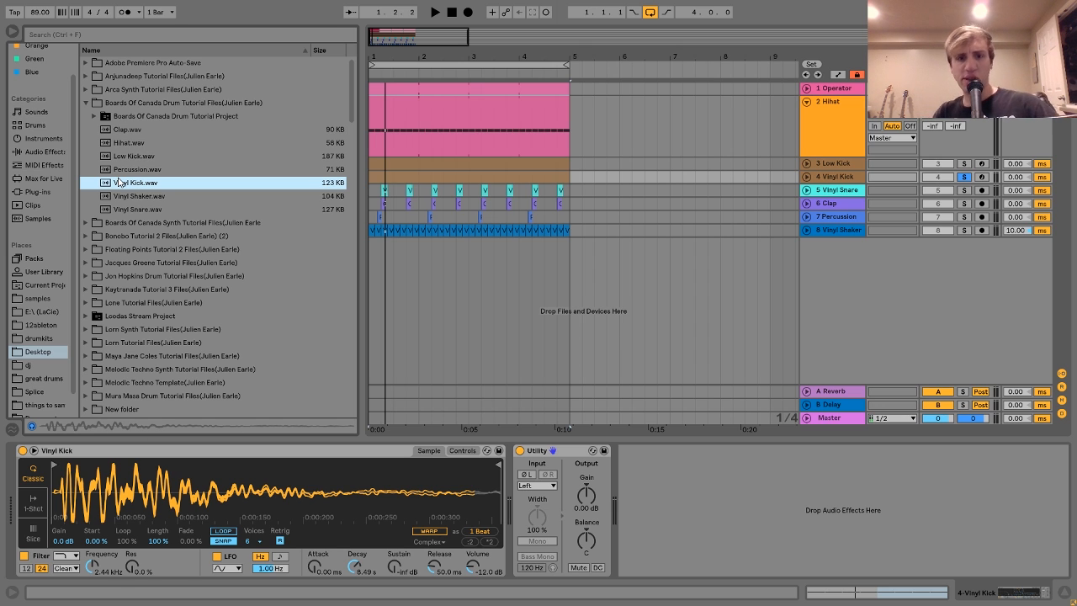
- Examine the Utility effect and the control settings of the Vinyl Kick instrument, and preview Vinyl Kick.wav again
{"action": "left_click", "coordinate": [575, 454]}
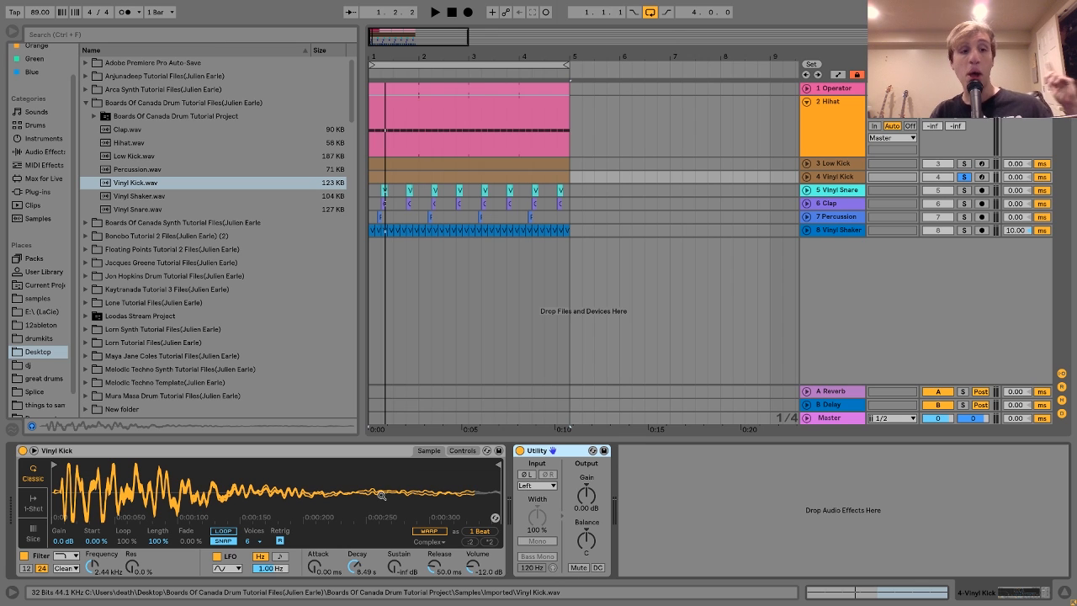
{"action": "left_click", "coordinate": [465, 451]}
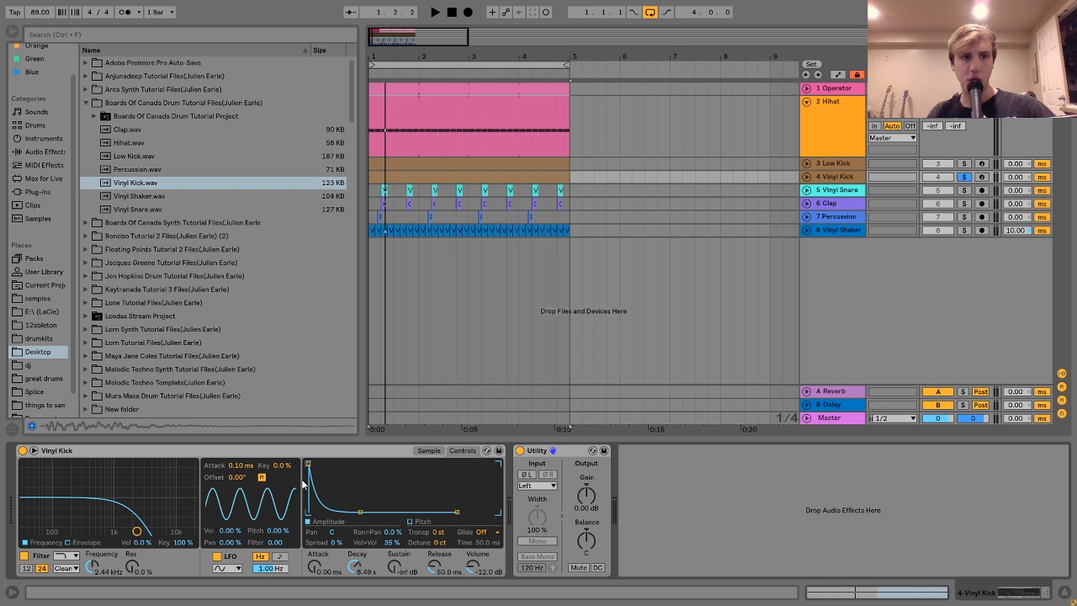
{"action": "left_click", "coordinate": [140, 184]}
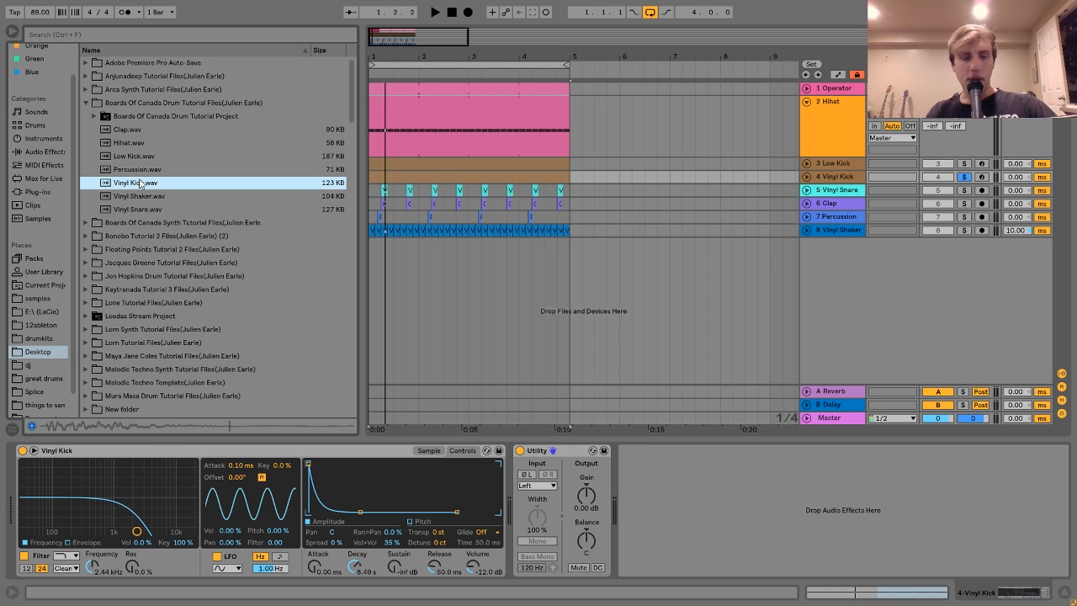
- Arm the Vinyl Kick track for recording and show its instrument's filter envelope
{"action": "left_click", "coordinate": [981, 177]}
{"action": "key", "text": "x"}
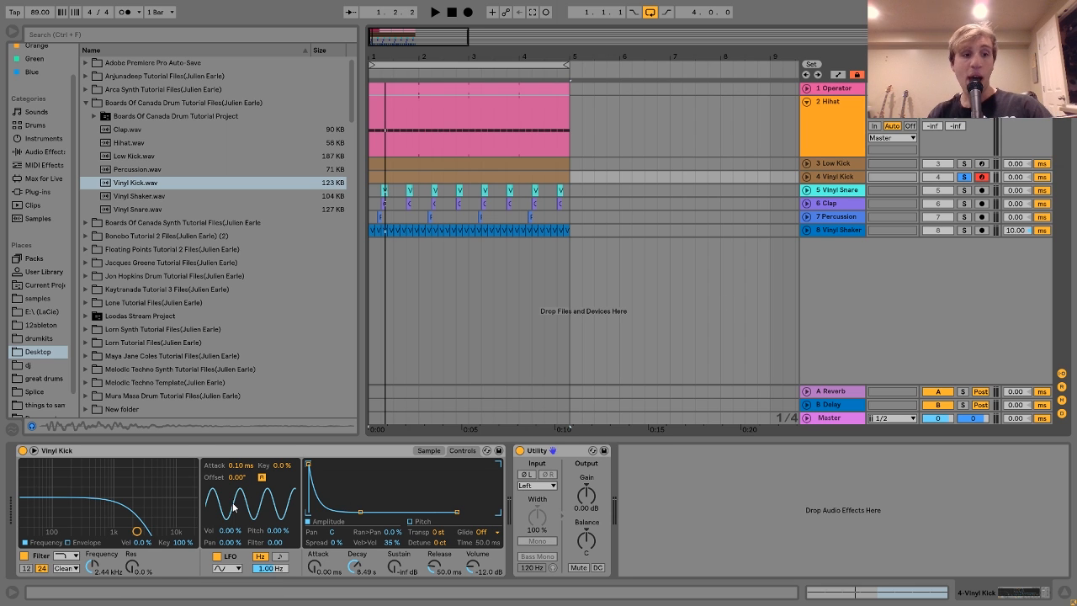
{"action": "left_click", "coordinate": [74, 544]}
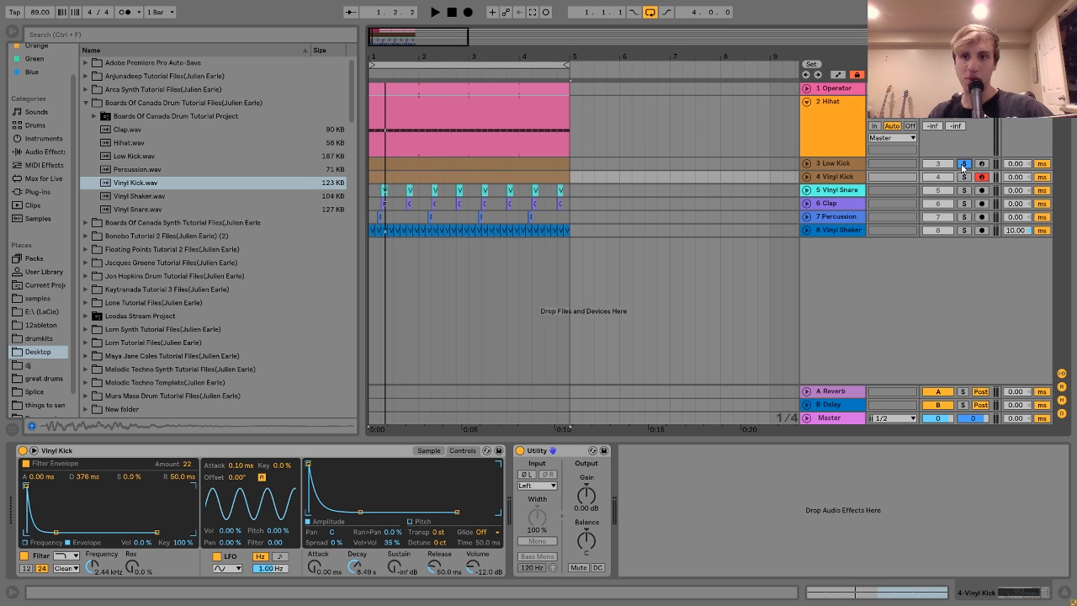
- Review the sample waveform and the filter envelope settings of the Vinyl Kick track's instrument
{"action": "left_click", "coordinate": [838, 178]}
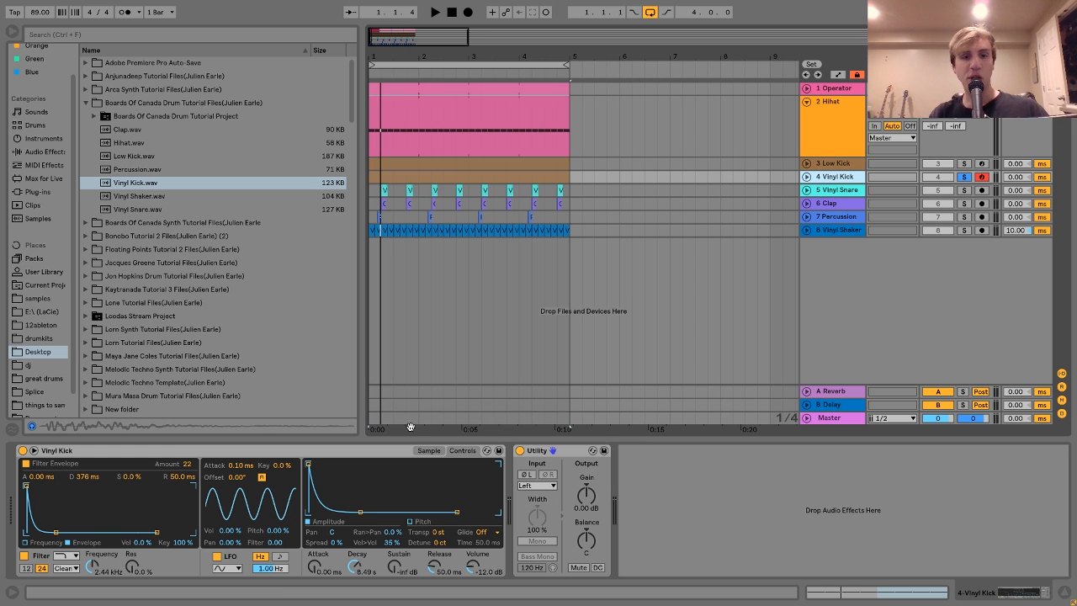
{"action": "left_click", "coordinate": [425, 450]}
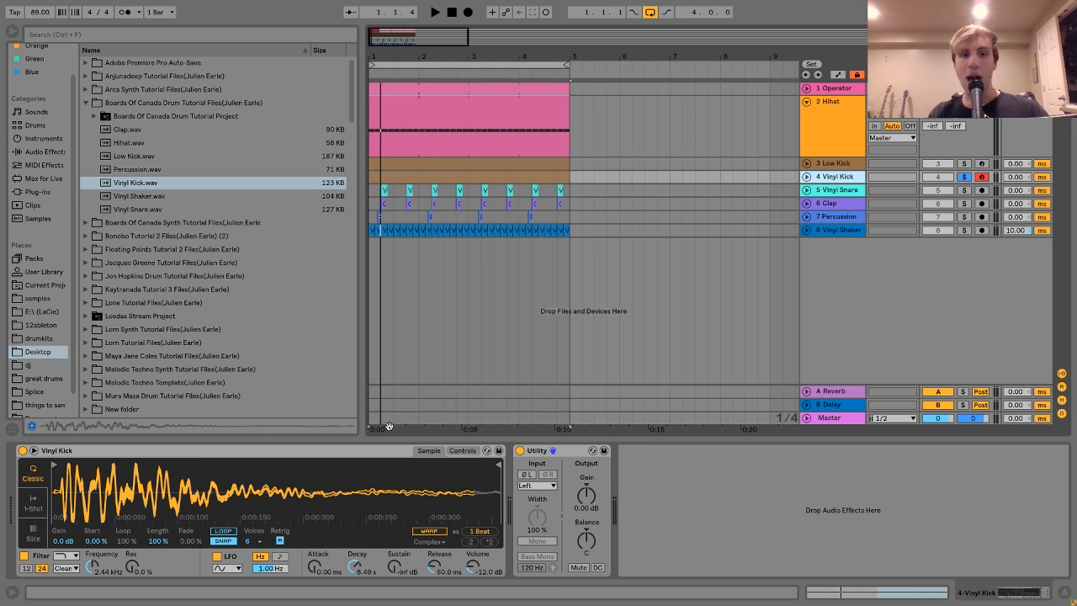
{"action": "left_click", "coordinate": [462, 450]}
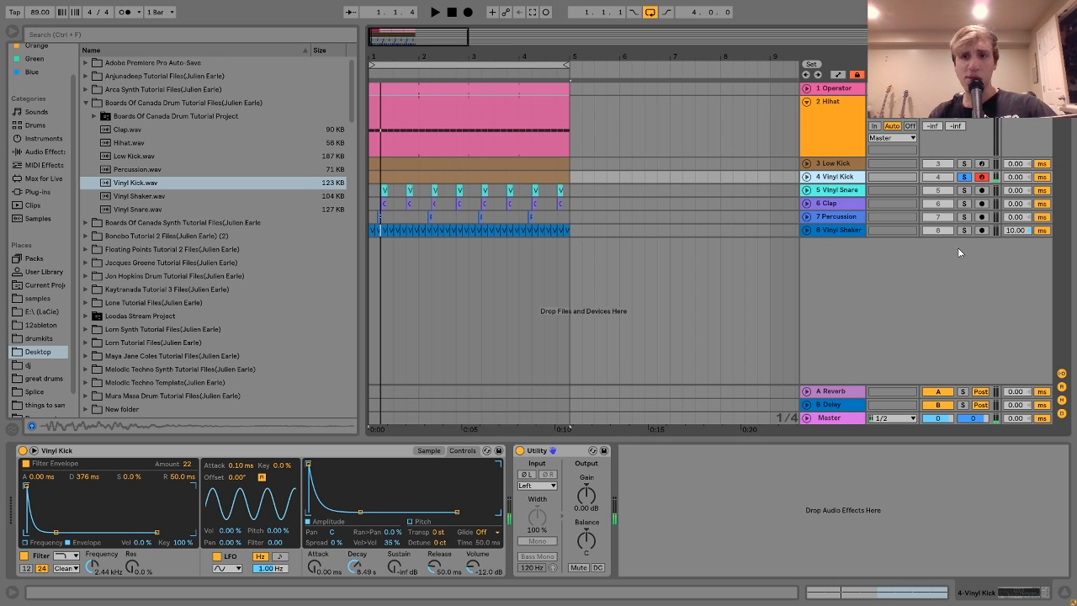
- Solo Low Kick along with Vinyl Kick and compare the devices on the Low Kick, Vinyl Kick and Hihat tracks
{"action": "left_click", "coordinate": [965, 164]}
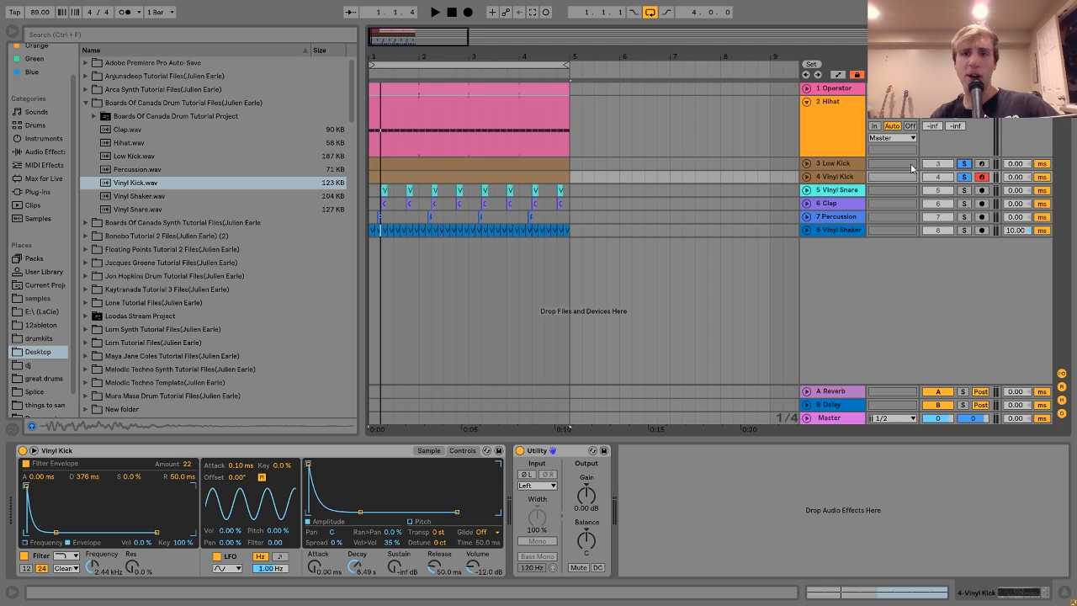
{"action": "left_click", "coordinate": [855, 163]}
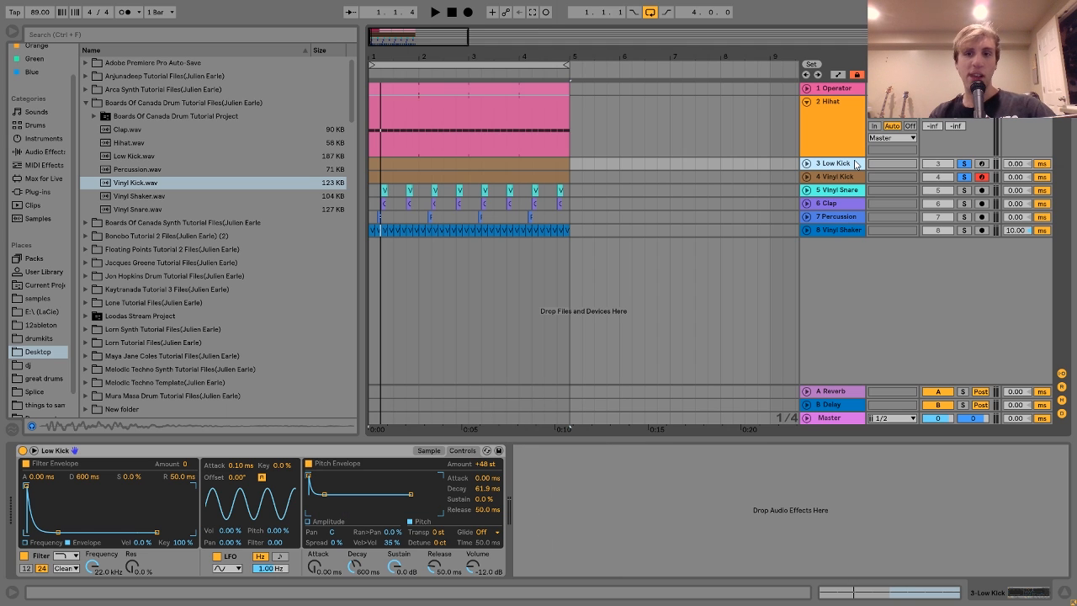
{"action": "left_click", "coordinate": [842, 177]}
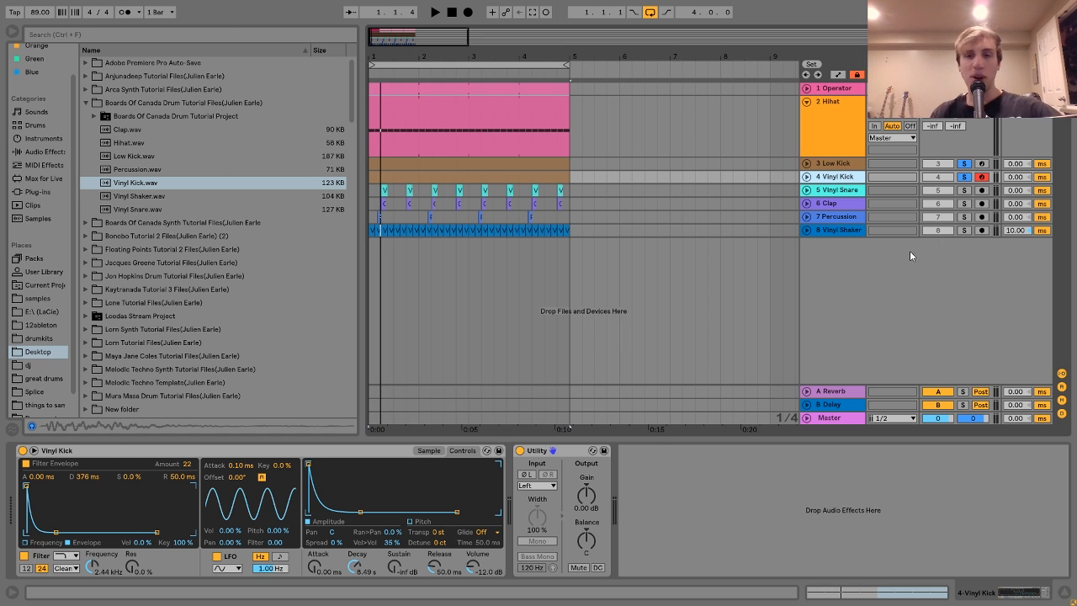
{"action": "left_click", "coordinate": [829, 106]}
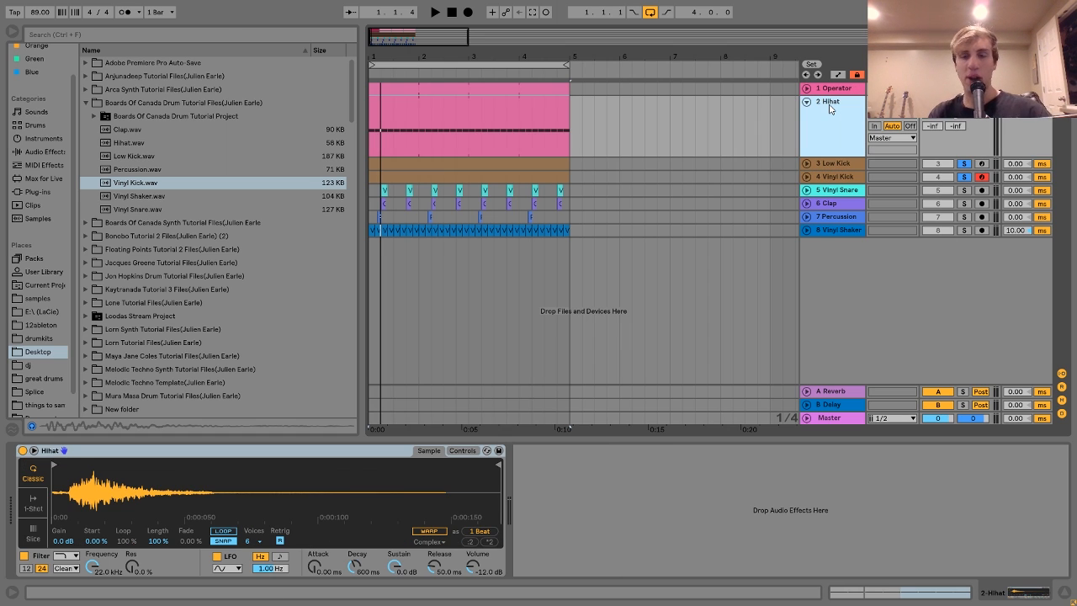
{"action": "left_click", "coordinate": [829, 177]}
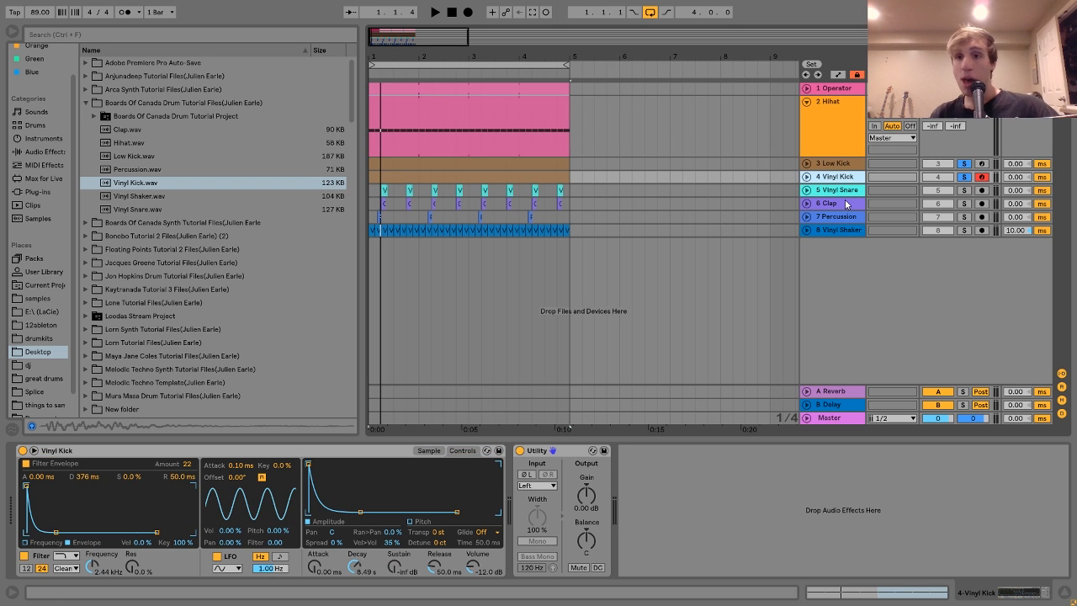
- Show the Vinyl Snare track's devices and solo it together with the Clap track
{"action": "left_click", "coordinate": [838, 190]}
{"action": "left_click", "coordinate": [964, 193]}
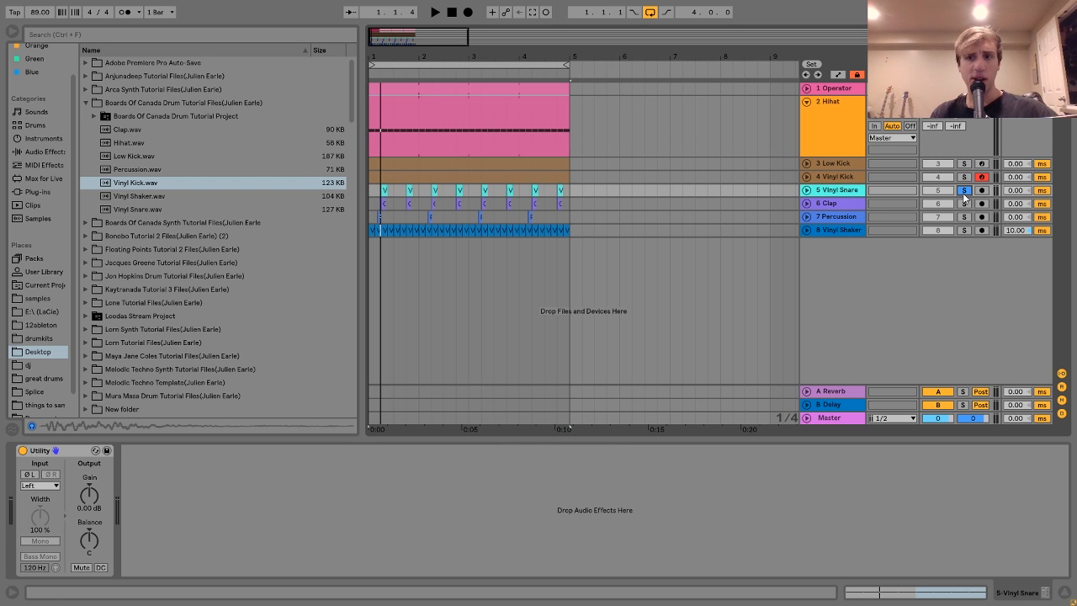
{"action": "left_click", "coordinate": [964, 204], "text": "ctrl"}
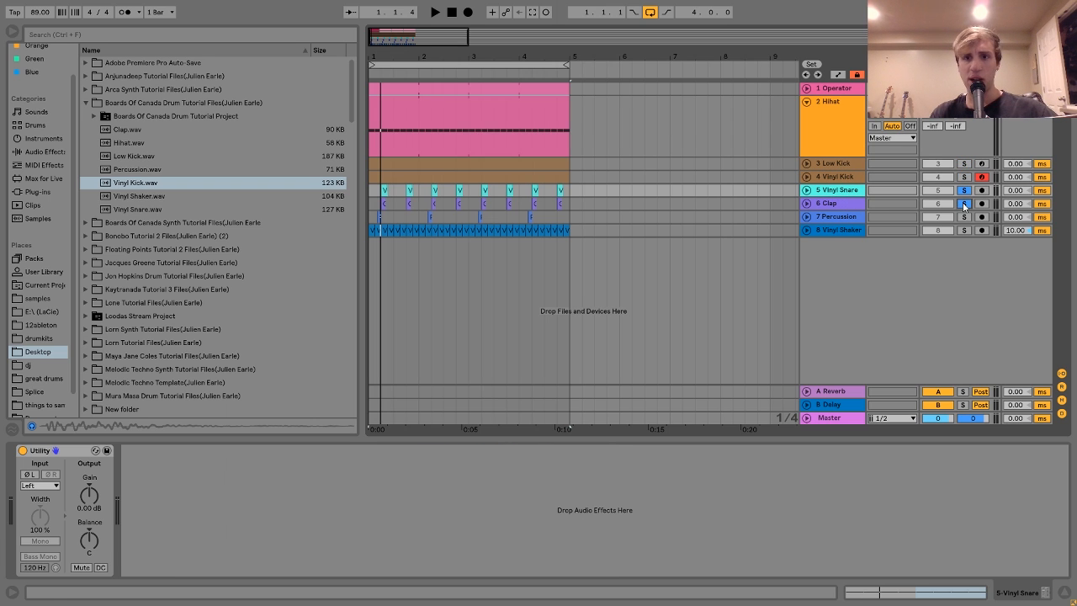
- Play the soloed Vinyl Snare and Clap tracks and unfold both in the arrangement
{"action": "key", "text": "space"}
{"action": "left_click", "coordinate": [807, 204]}
{"action": "left_click", "coordinate": [806, 190]}
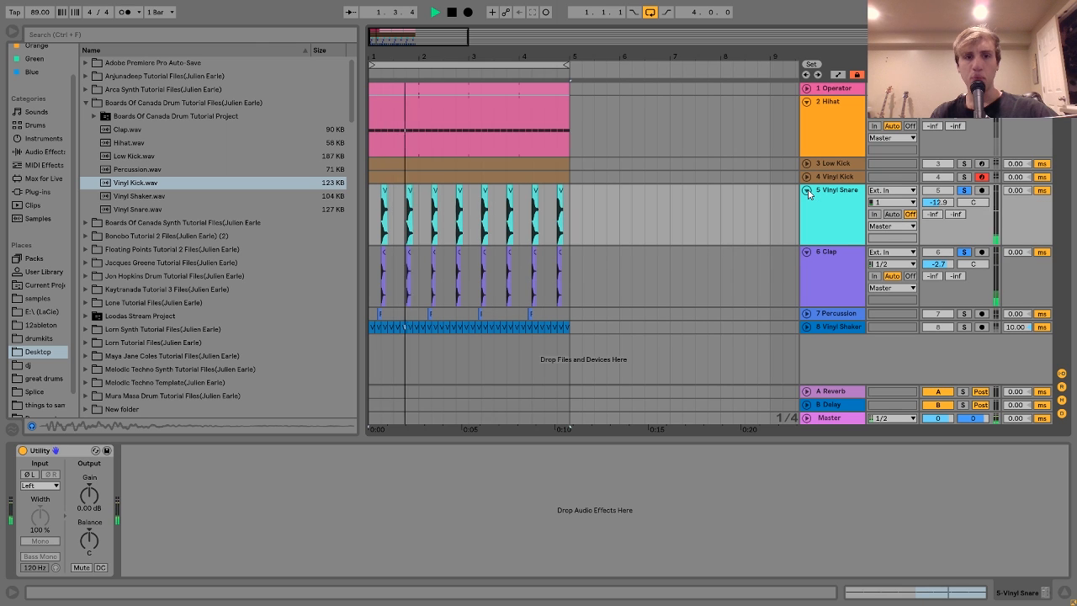
{"action": "key", "text": "space"}
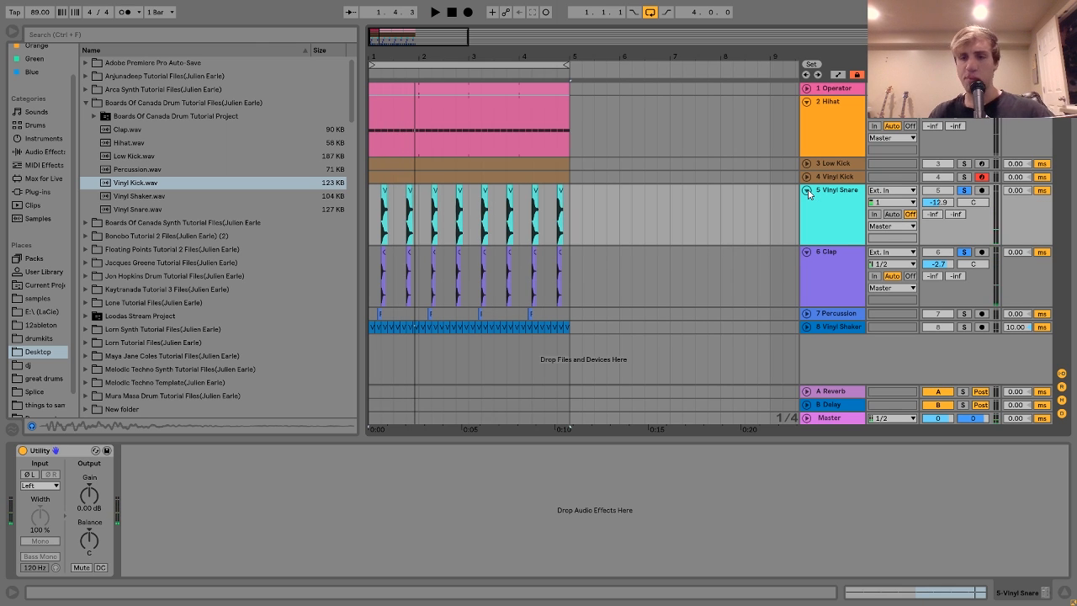
- Remove the Clap track from the solo and play the Vinyl Snare track on its own
{"action": "left_click", "coordinate": [964, 252], "text": "ctrl"}
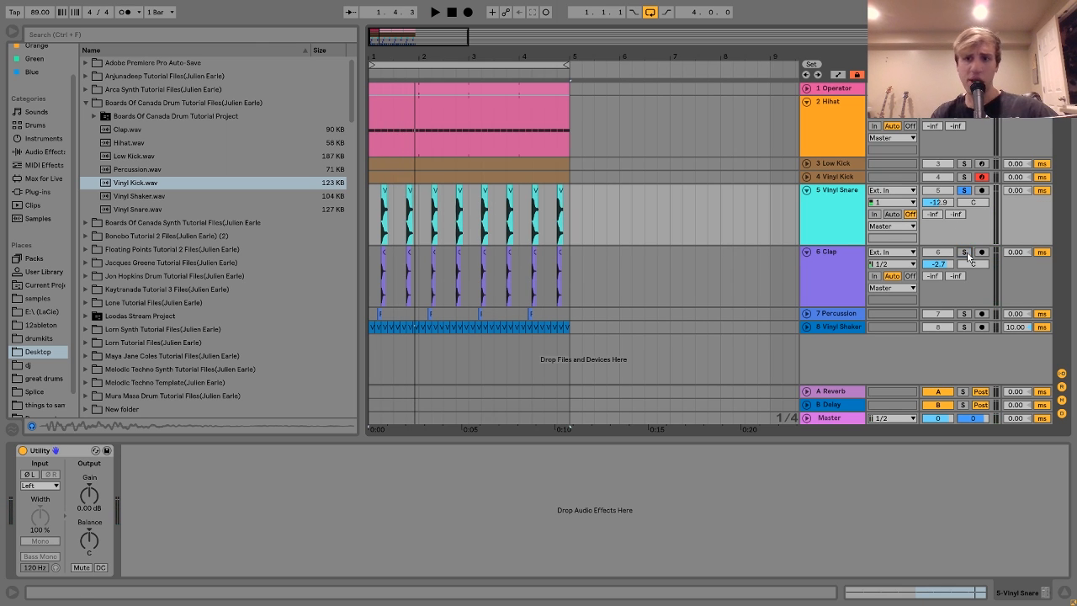
{"action": "left_click", "coordinate": [844, 196]}
{"action": "key", "text": "space"}
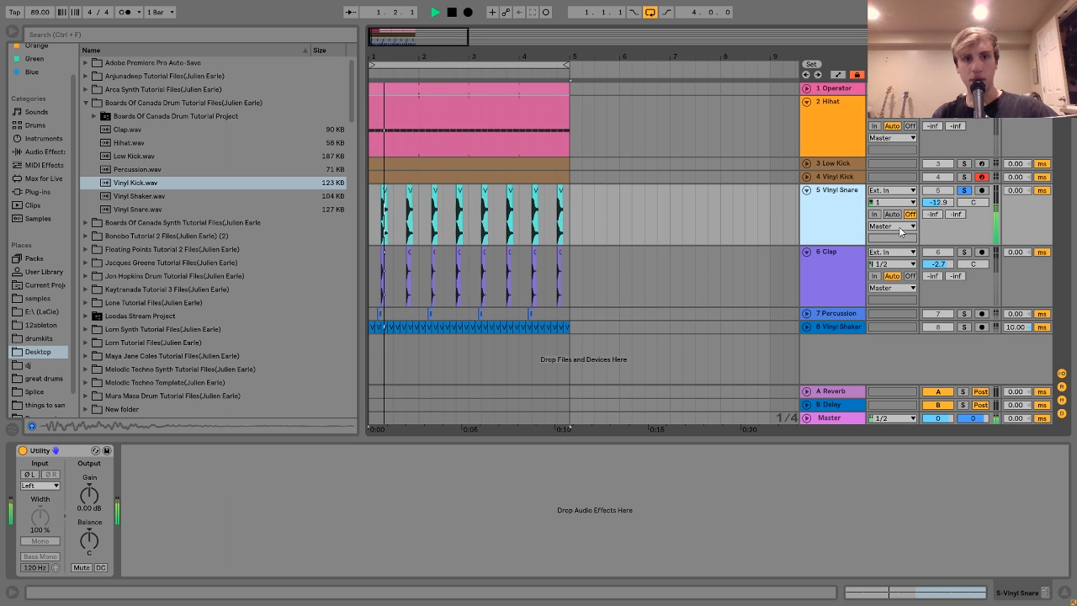
{"action": "key", "text": "space"}
- Solo only the Clap track and play it on its own
{"action": "left_click", "coordinate": [964, 253]}
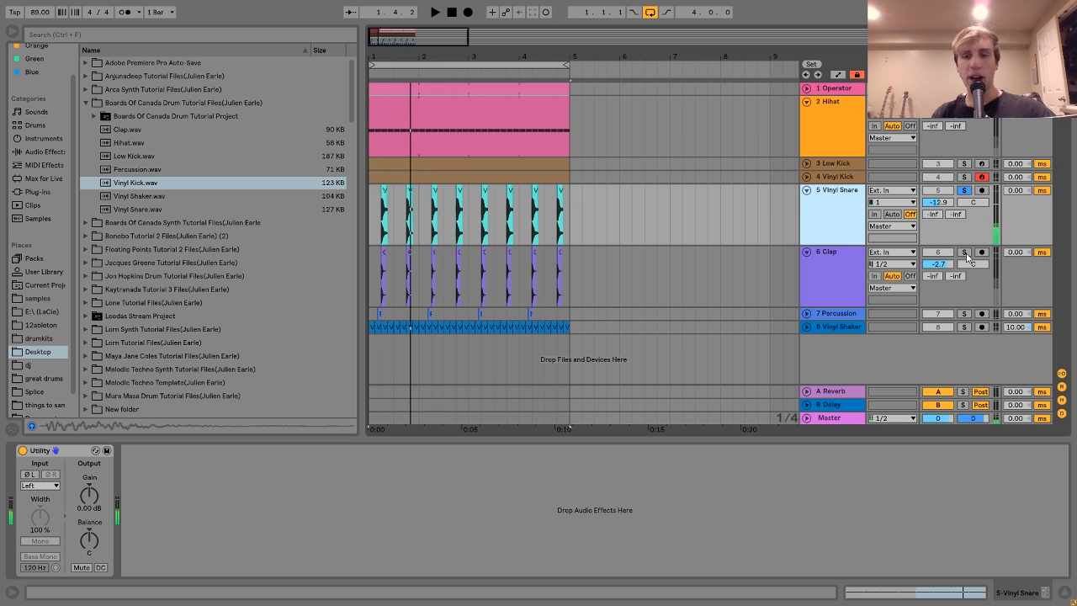
{"action": "left_click", "coordinate": [837, 272]}
{"action": "key", "text": "space"}
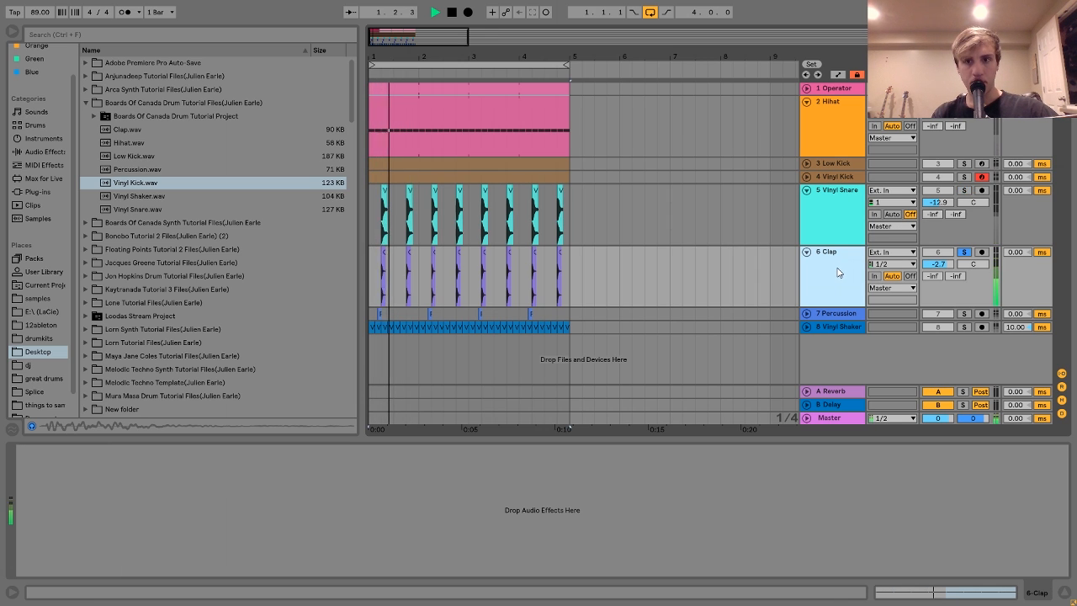
{"action": "key", "text": "space"}
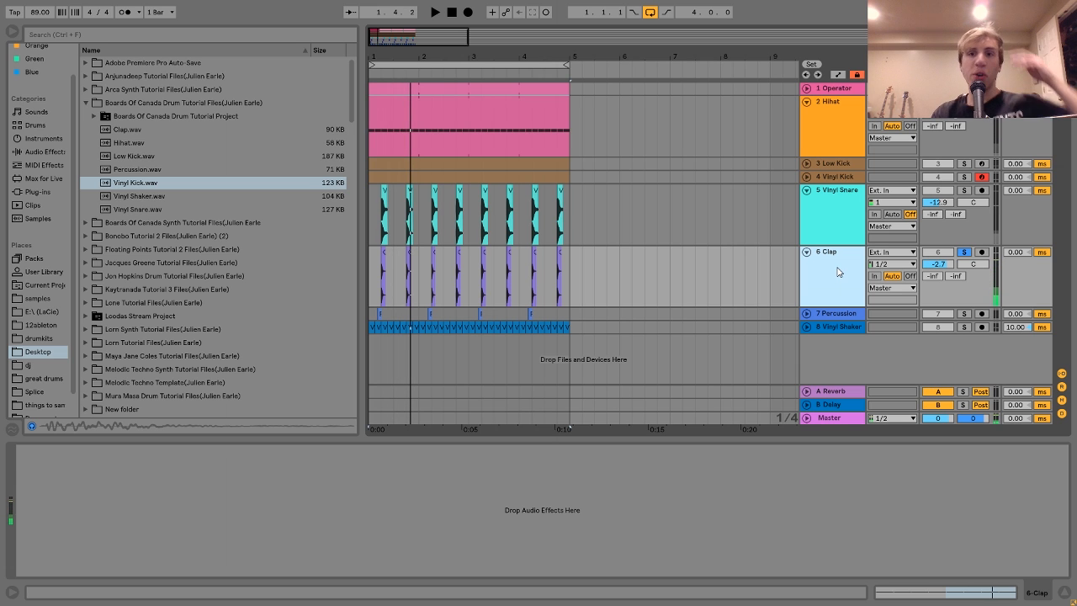
- Switch the solo back to the Vinyl Snare track and play its first hit up close
{"action": "left_click", "coordinate": [849, 209]}
{"action": "left_click", "coordinate": [965, 191]}
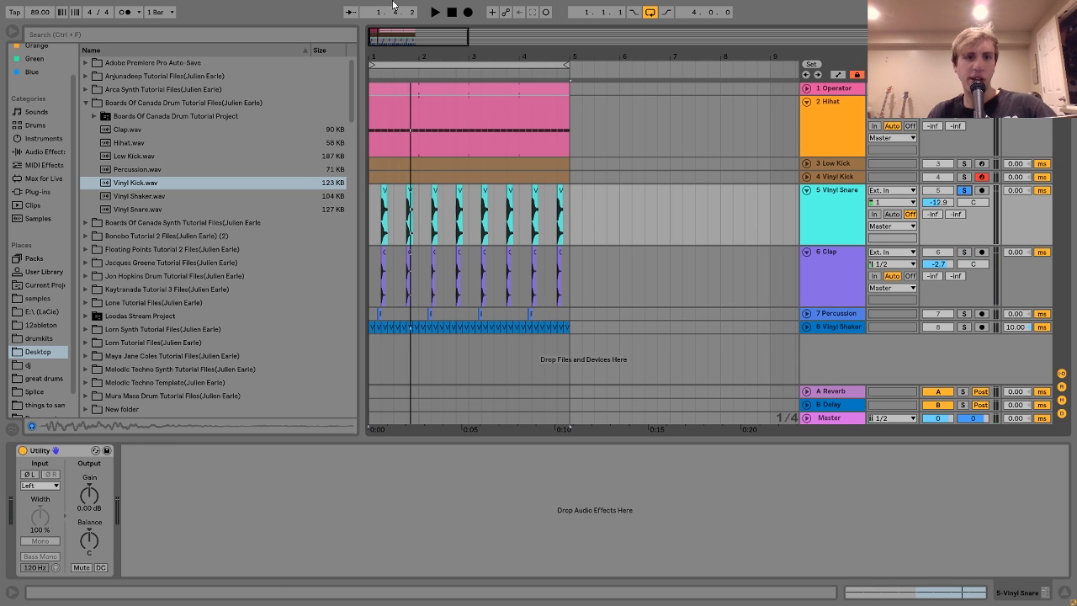
{"action": "left_click_drag", "start_coordinate": [382, 57], "coordinate": [393, 160]}
{"action": "key", "text": "space"}
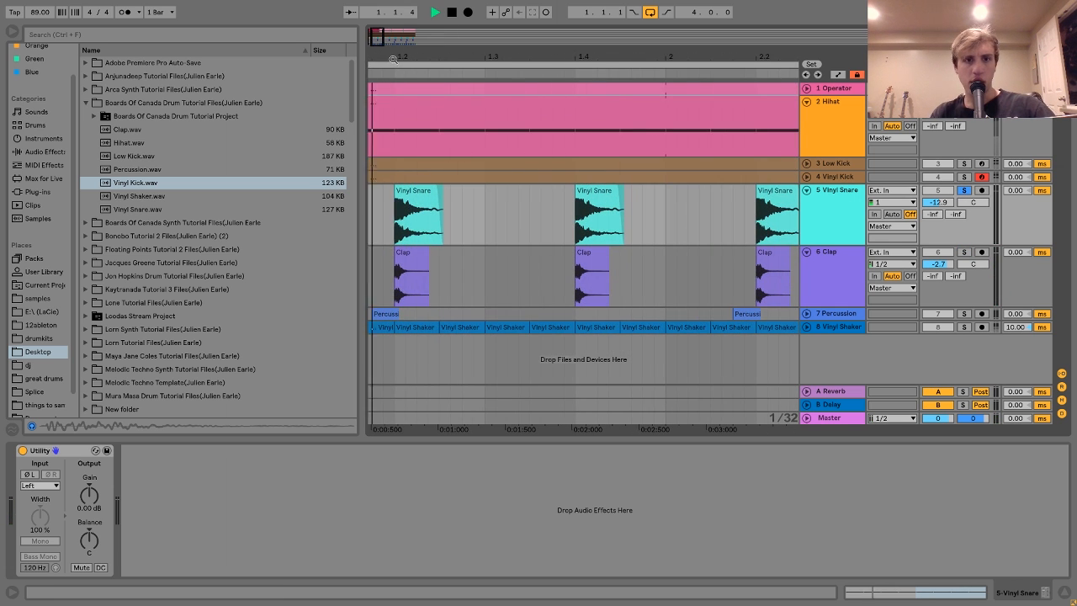
{"action": "key", "text": "space"}
- Preview the Vinyl Kick and Vinyl Snare samples in the browser to compare them
{"action": "left_click", "coordinate": [143, 187]}
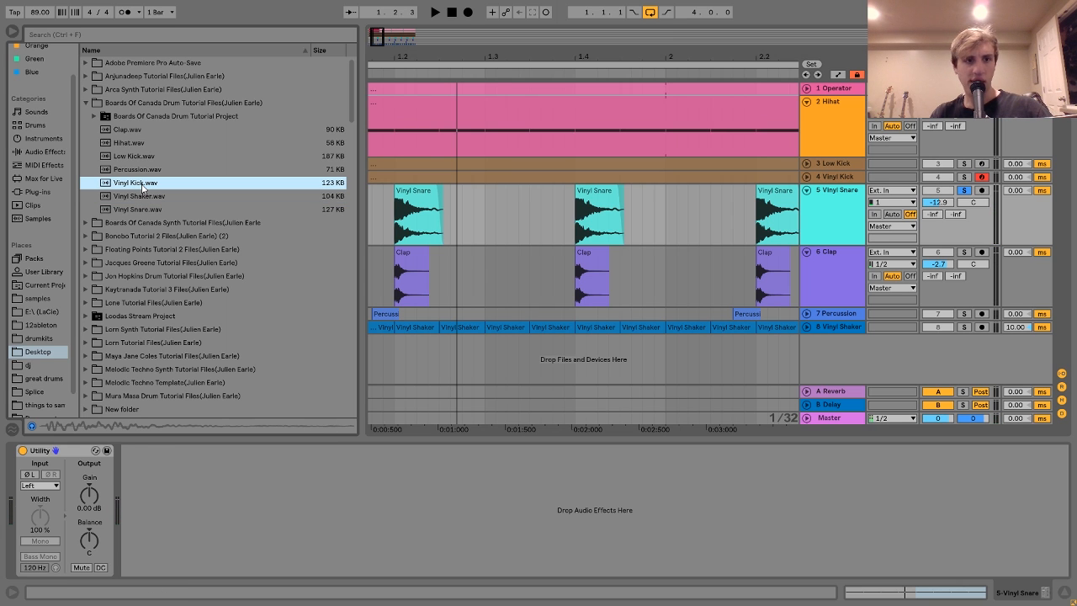
{"action": "left_click", "coordinate": [142, 212]}
{"action": "left_click", "coordinate": [139, 188]}
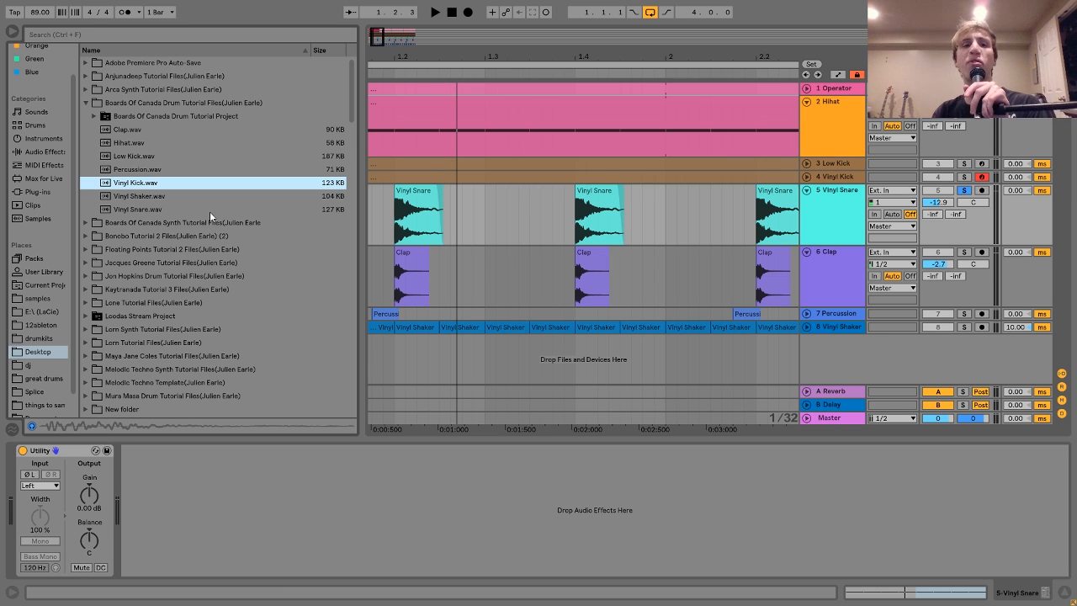
- Play the soloed Vinyl Snare track, examine its first clip's waveform and preview Vinyl Snare.wav
{"action": "left_click_drag", "start_coordinate": [415, 260], "coordinate": [480, 260]}
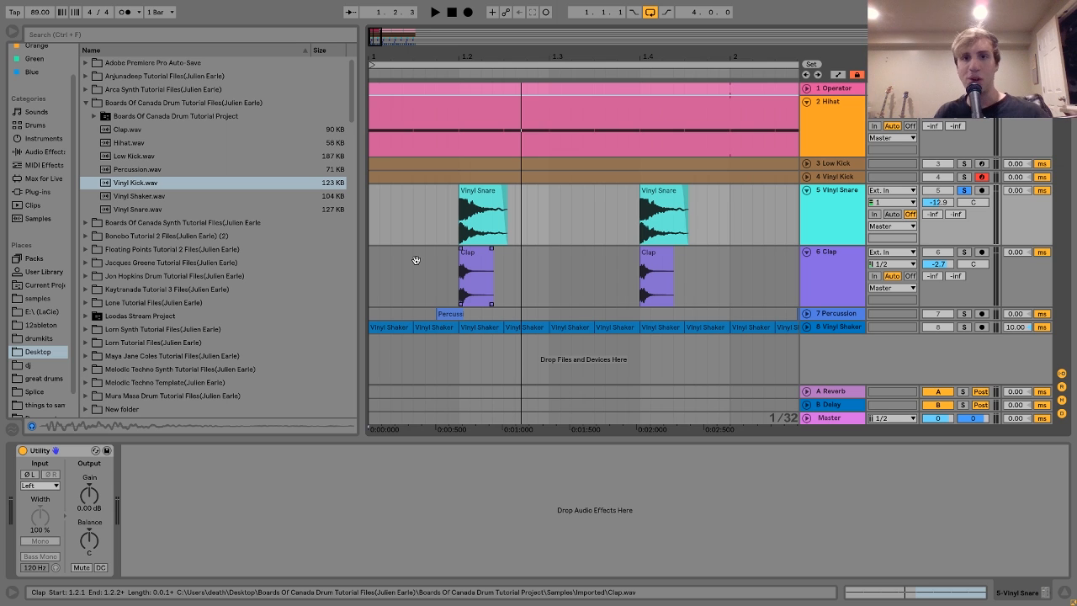
{"action": "left_click", "coordinate": [469, 111]}
{"action": "left_click_drag", "start_coordinate": [480, 59], "coordinate": [449, 60]}
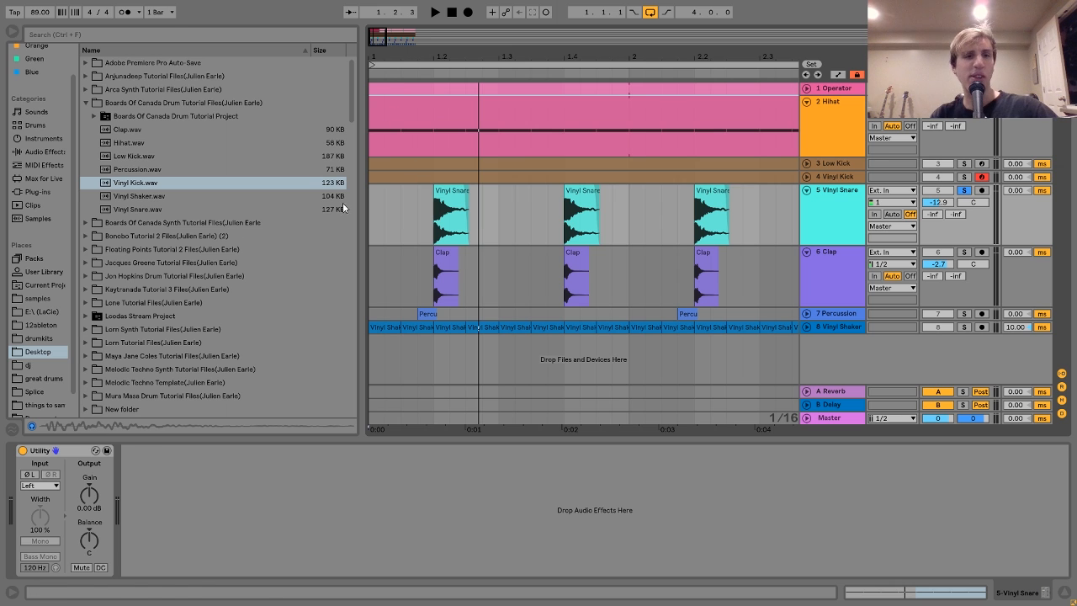
{"action": "key", "text": "space"}
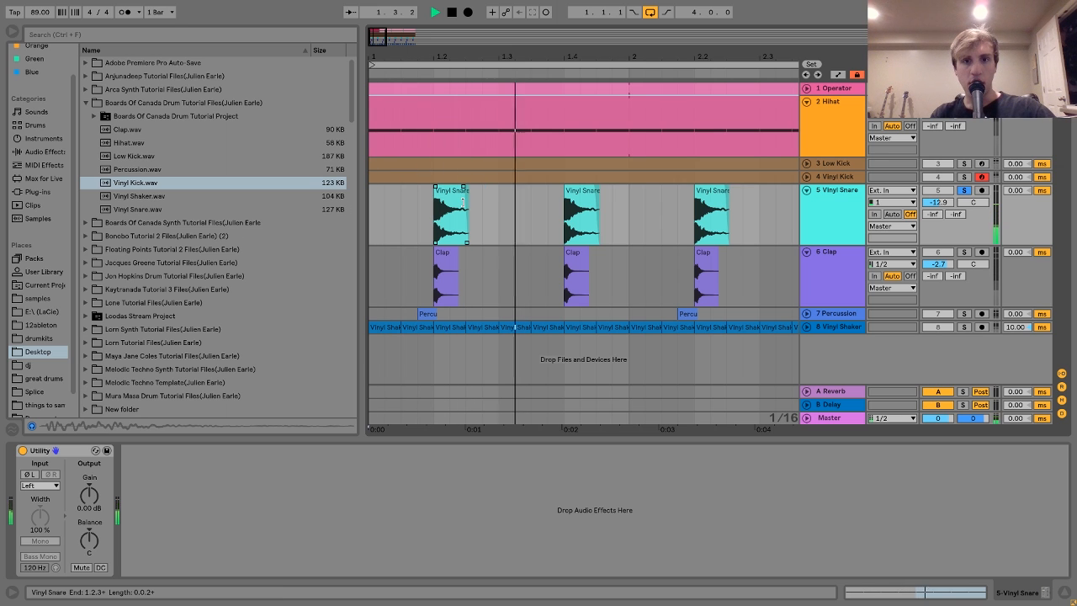
{"action": "left_click", "coordinate": [460, 203]}
{"action": "double_click", "coordinate": [460, 203]}
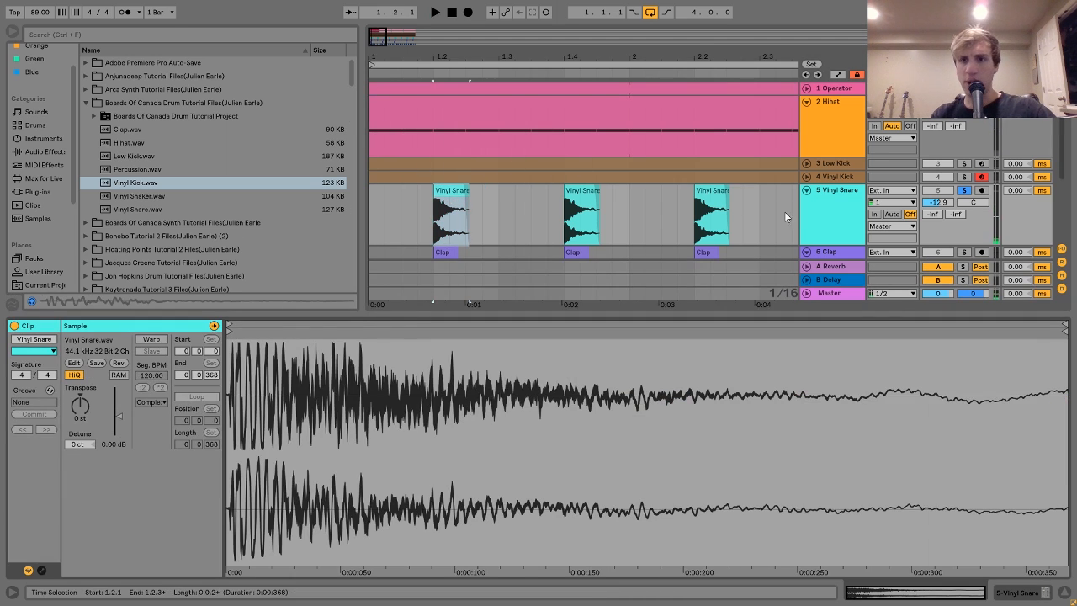
{"action": "key", "text": "space"}
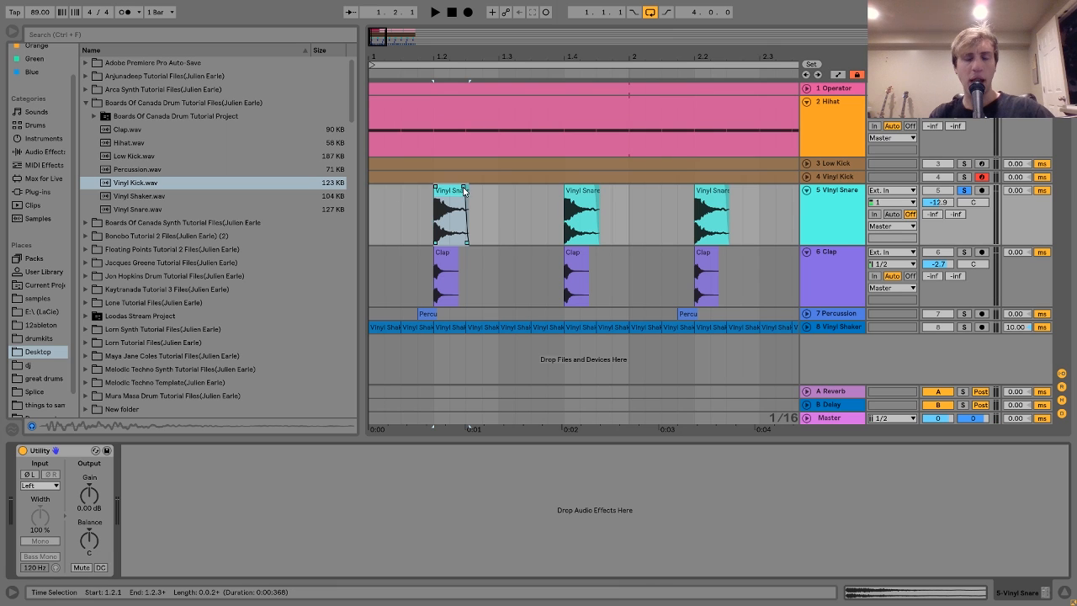
{"action": "left_click", "coordinate": [139, 209]}
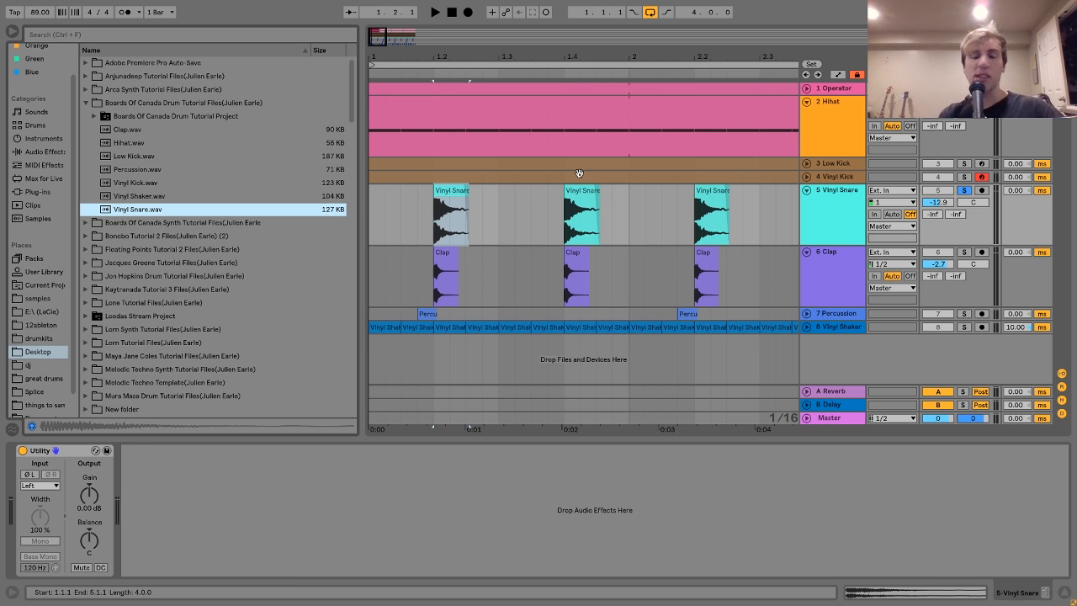
{"action": "key", "text": "space"}
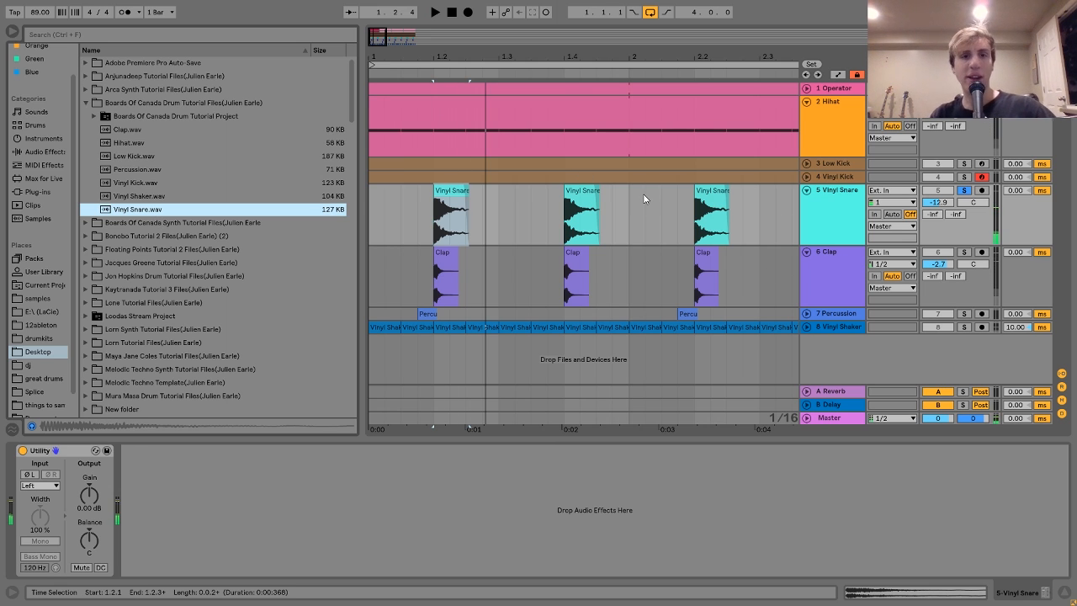
- Add a Spectrum analyzer to the Vinyl Snare track and play the track to examine its frequency content
{"action": "left_click", "coordinate": [38, 153]}
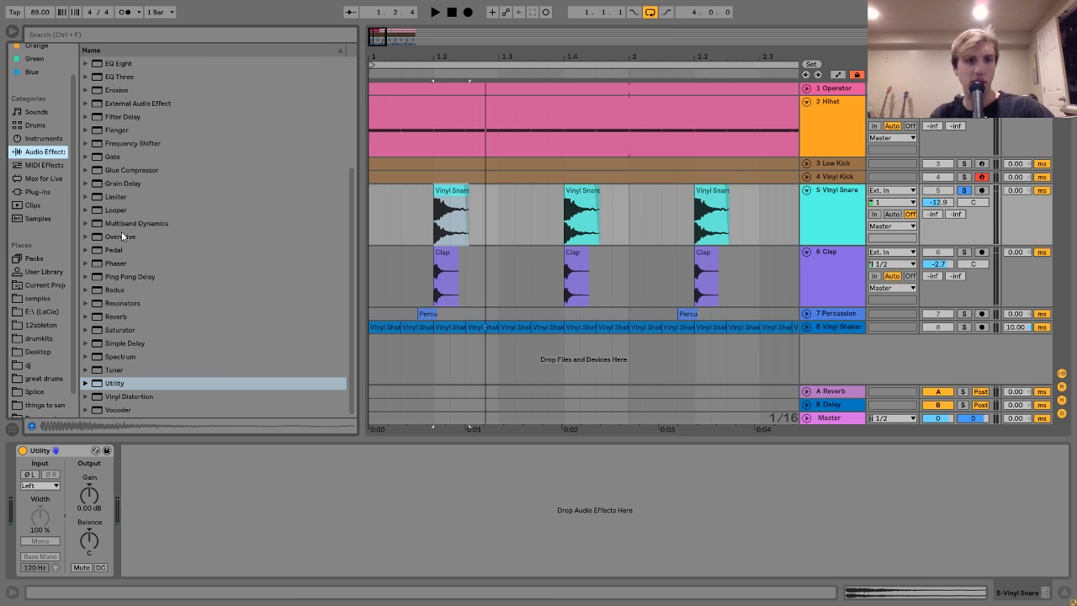
{"action": "double_click", "coordinate": [127, 358]}
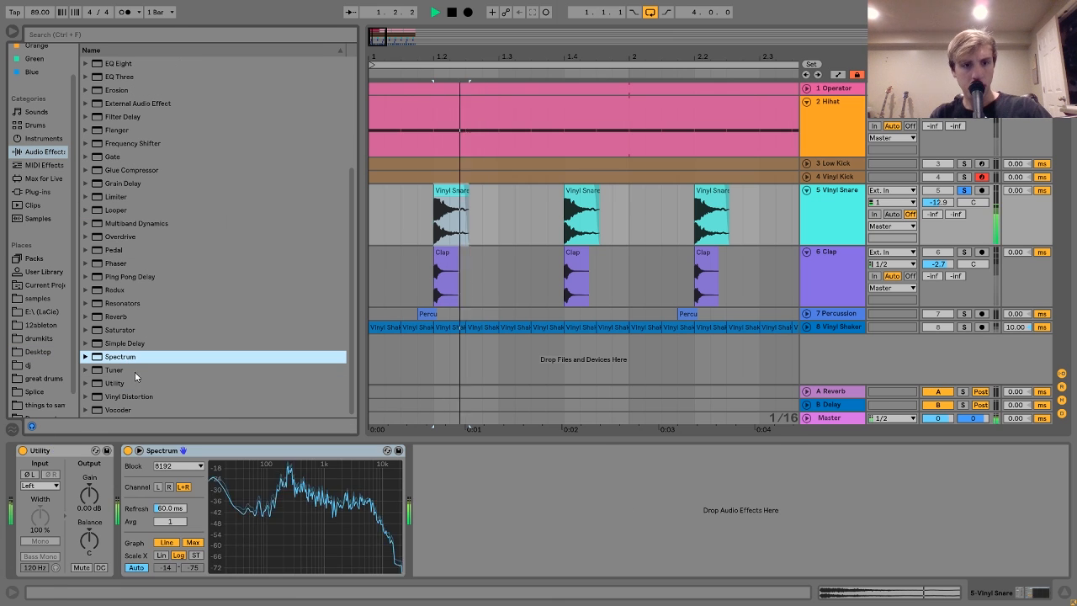
{"action": "key", "text": "space"}
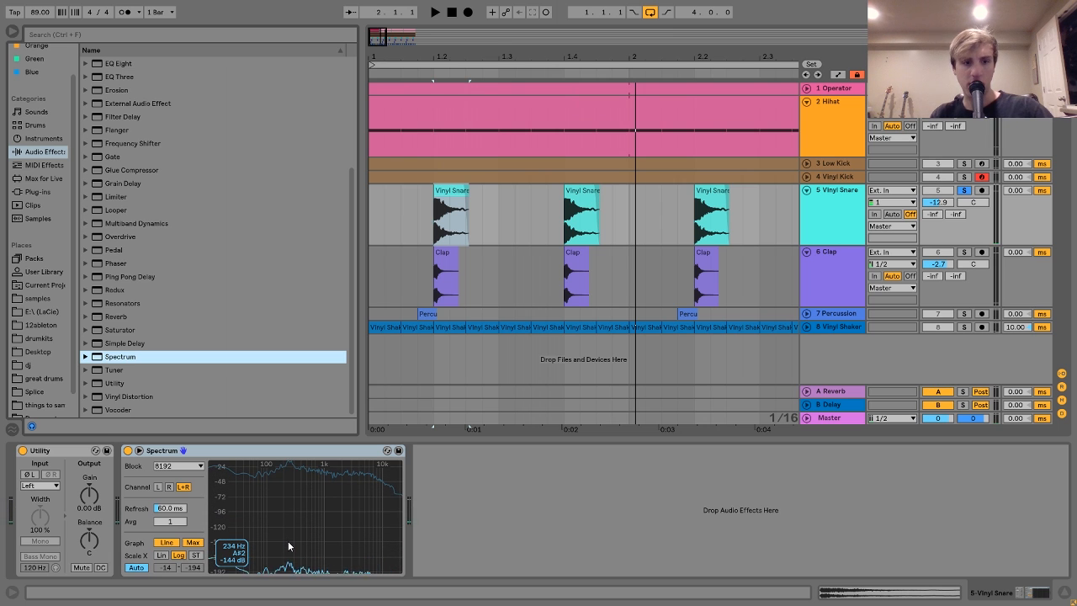
{"action": "key", "text": "space"}
{"action": "key", "text": "space"}
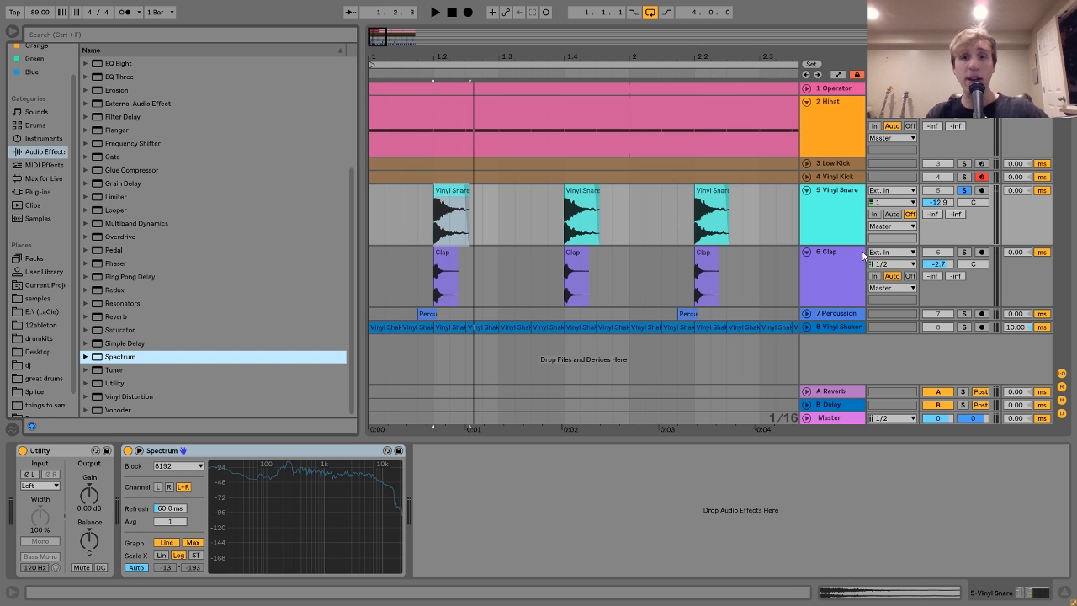
- Audition the soloed Clap track from its first clip, and show the Hihat track's instrument for comparison
{"action": "left_click", "coordinate": [965, 253]}
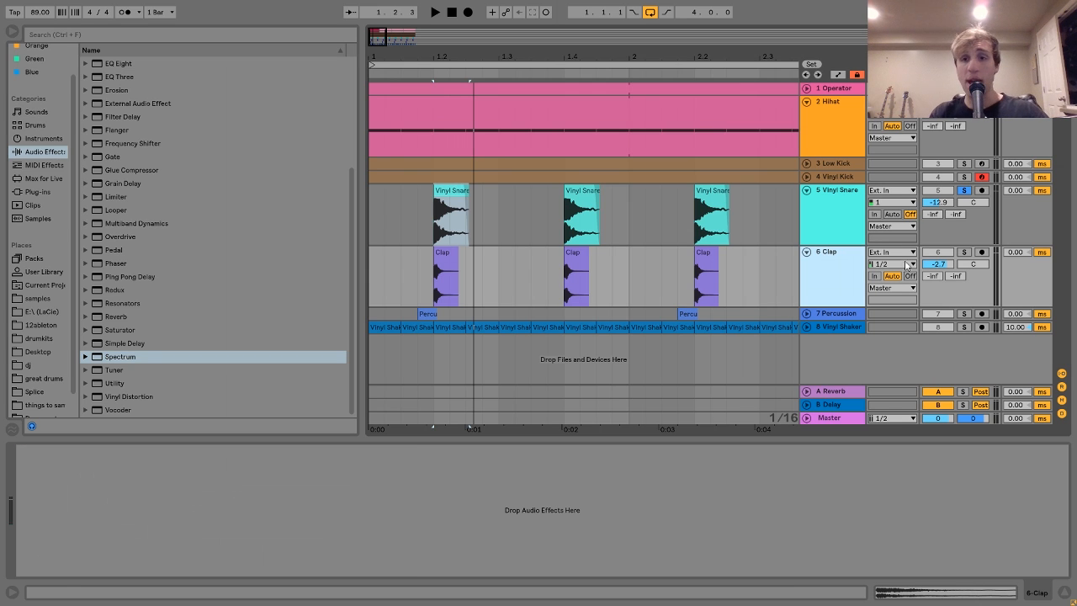
{"action": "left_click", "coordinate": [448, 256]}
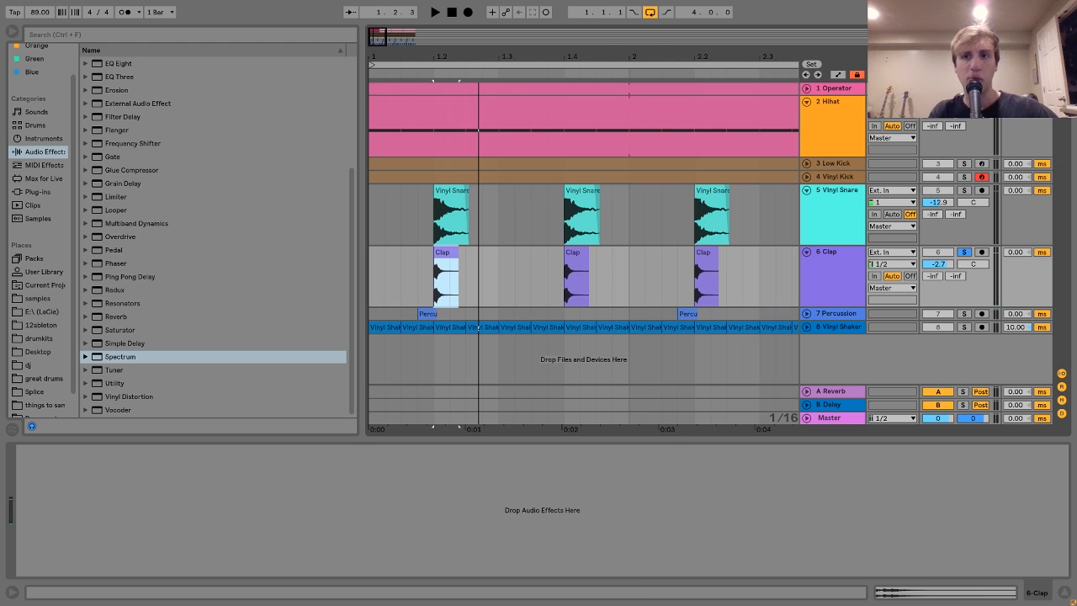
{"action": "left_click", "coordinate": [965, 253]}
{"action": "left_click", "coordinate": [851, 102]}
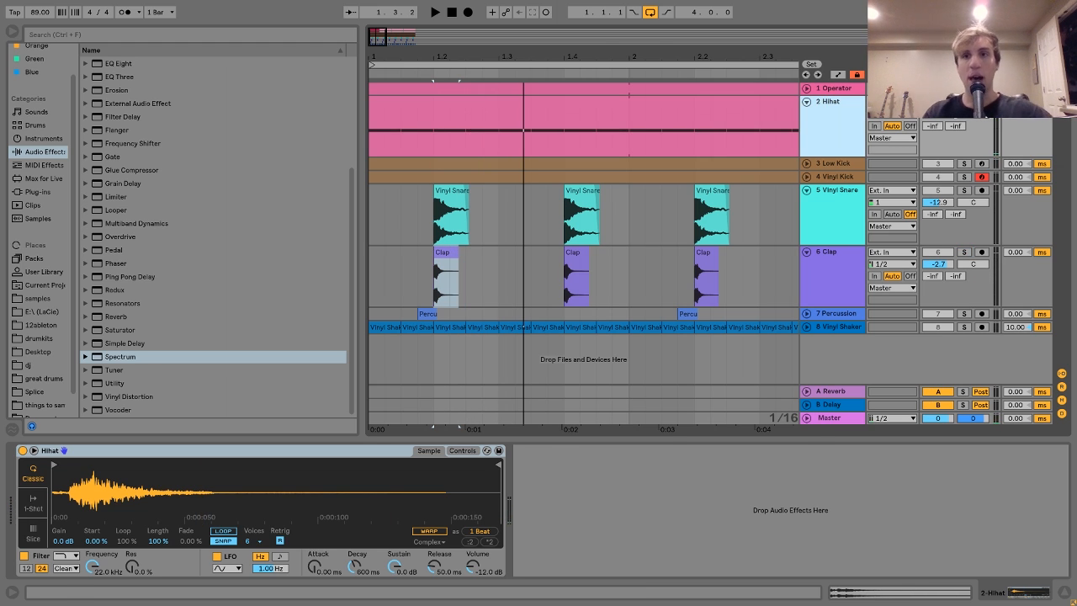
{"action": "left_click", "coordinate": [937, 114]}
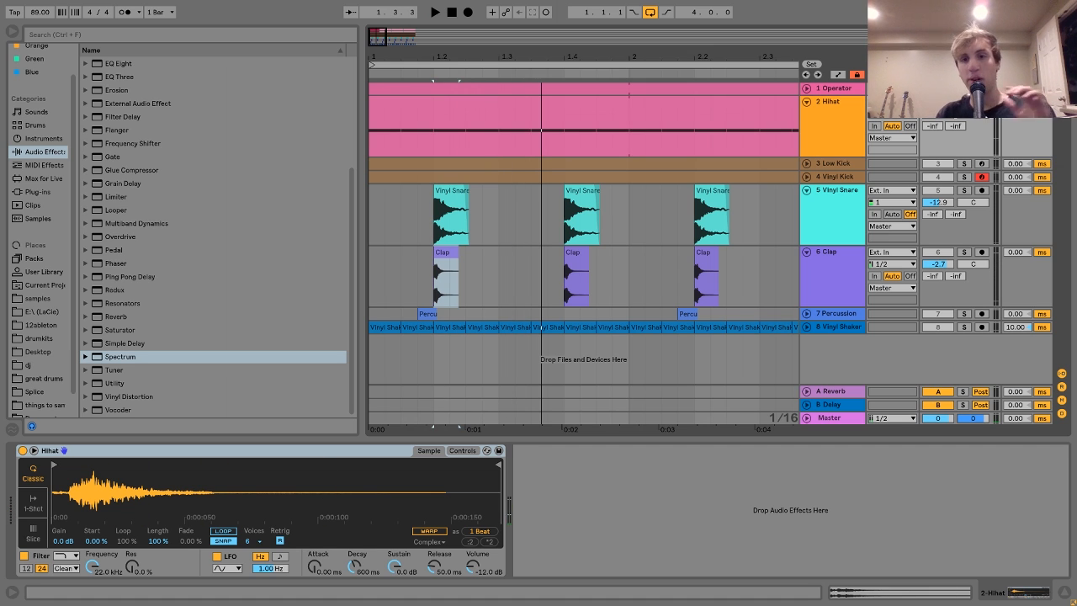
- Return to the Clap track, solo it and play its hits from the first clip
{"action": "left_click", "coordinate": [824, 273]}
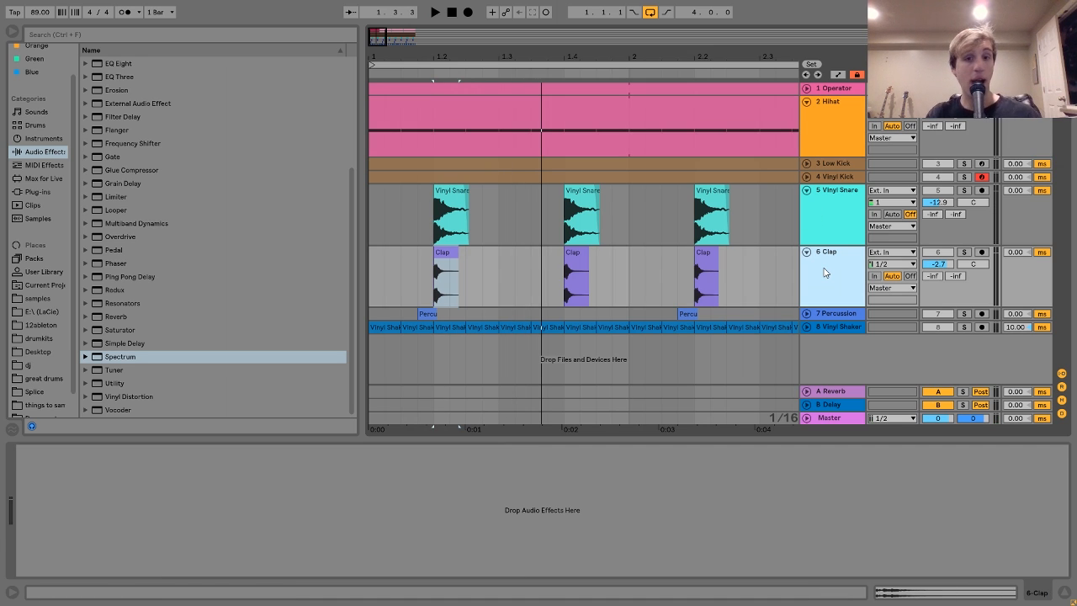
{"action": "left_click", "coordinate": [965, 252]}
{"action": "key", "text": "space"}
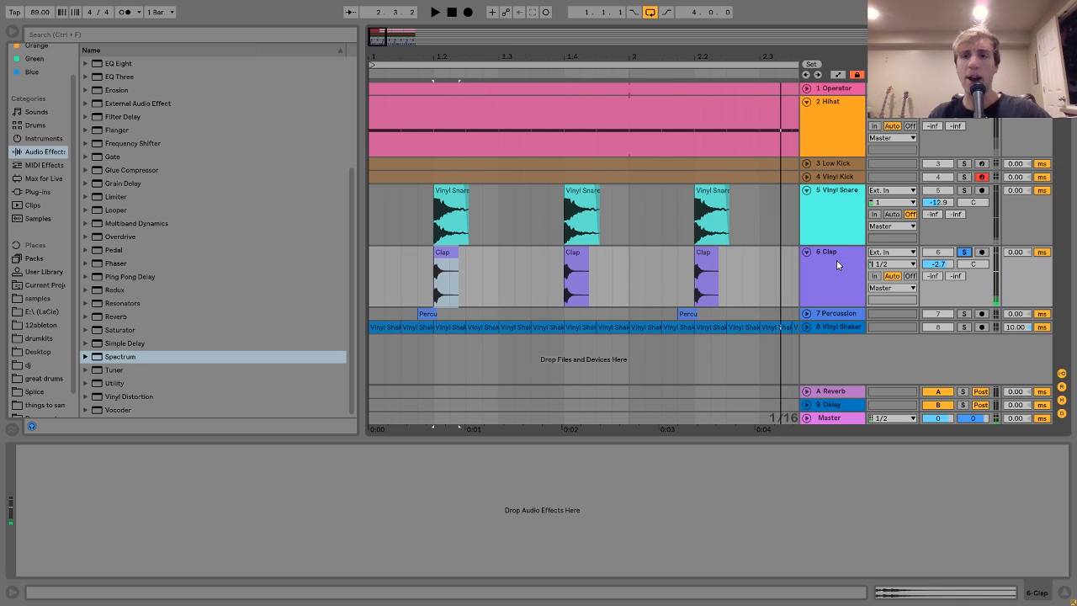
{"action": "left_click", "coordinate": [460, 252]}
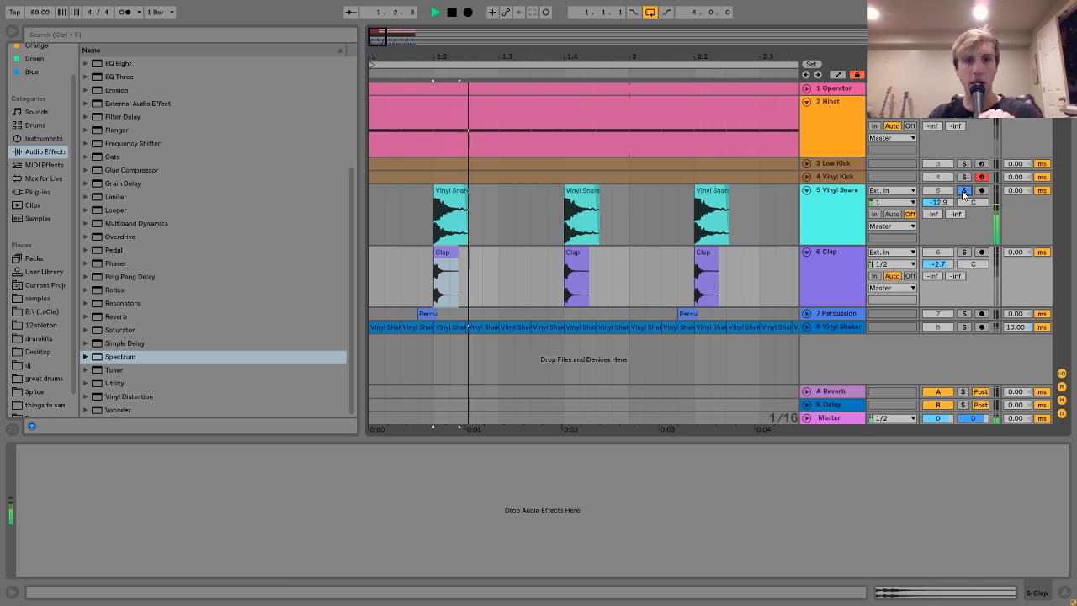
- Compare the Vinyl Snare and Clap tracks by soloing each in turn, and play both together
{"action": "left_click", "coordinate": [829, 208]}
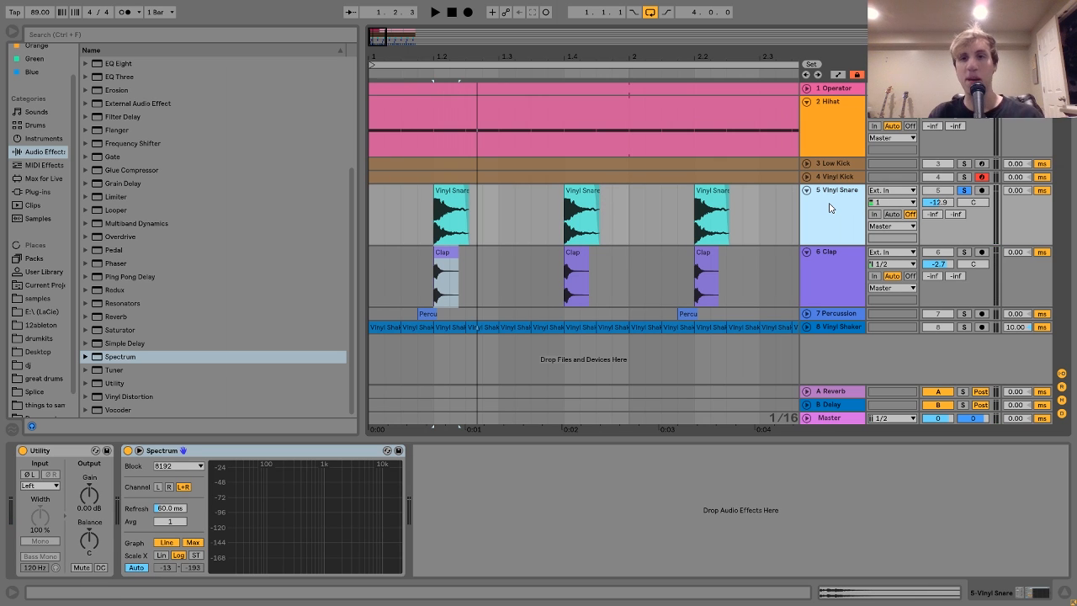
{"action": "left_click", "coordinate": [967, 254]}
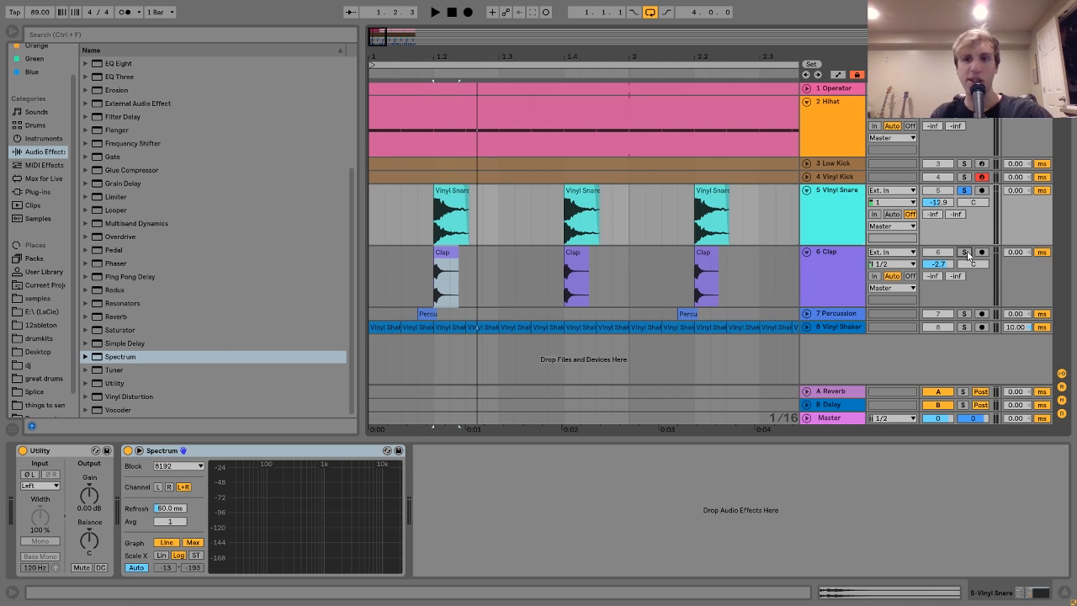
{"action": "left_click", "coordinate": [441, 256]}
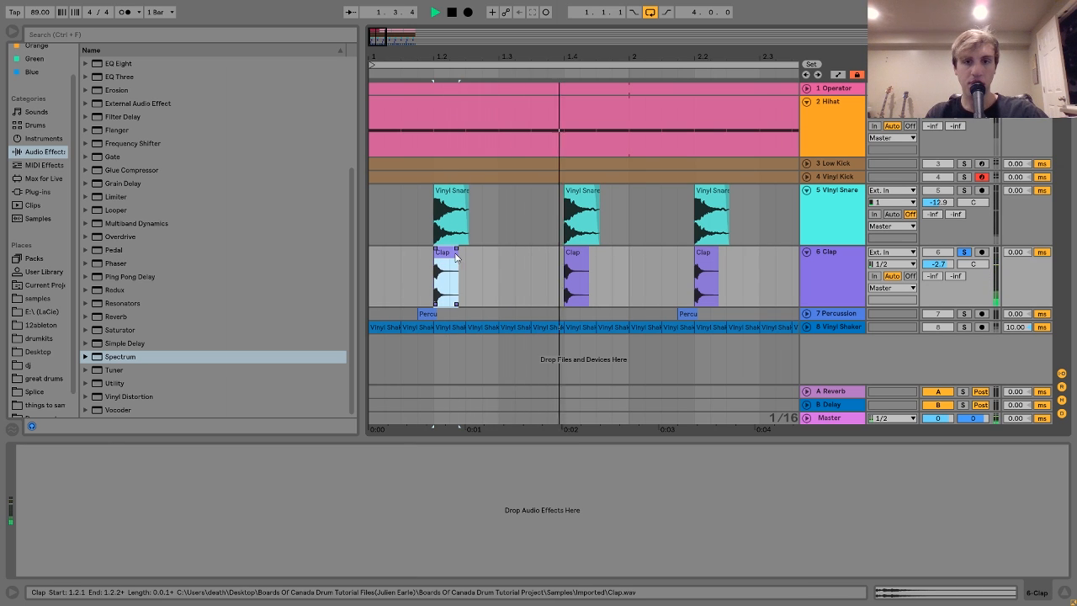
{"action": "left_click", "coordinate": [965, 191]}
{"action": "key", "text": "space"}
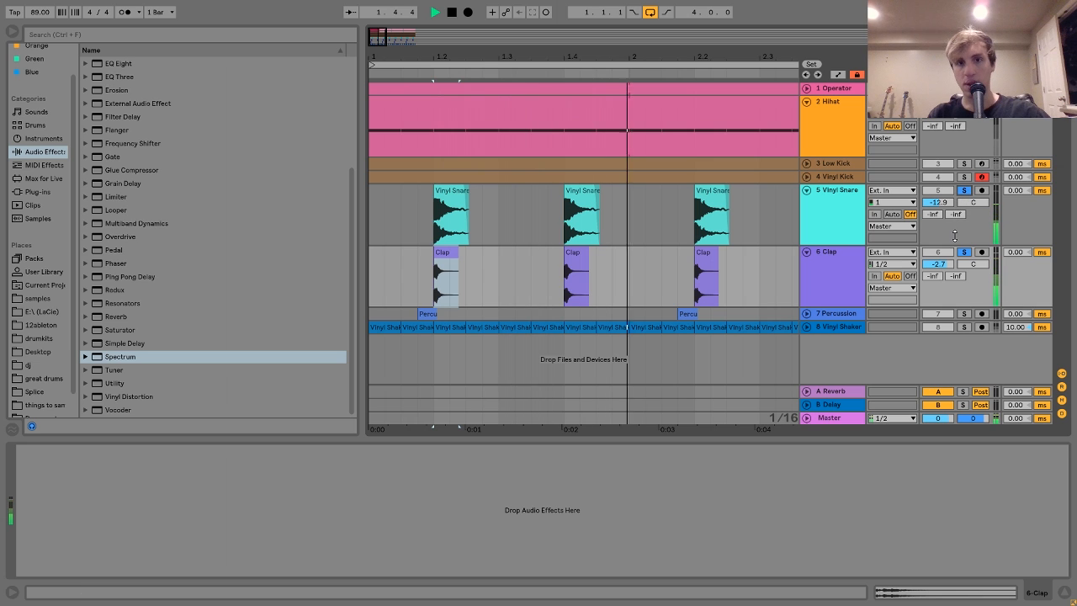
- Fold the Clap track, solo the Percussion and Vinyl Shaker tracks together and play them with the shaker's EQ Eight shown
{"action": "left_click", "coordinate": [807, 252]}
{"action": "left_click", "coordinate": [828, 268]}
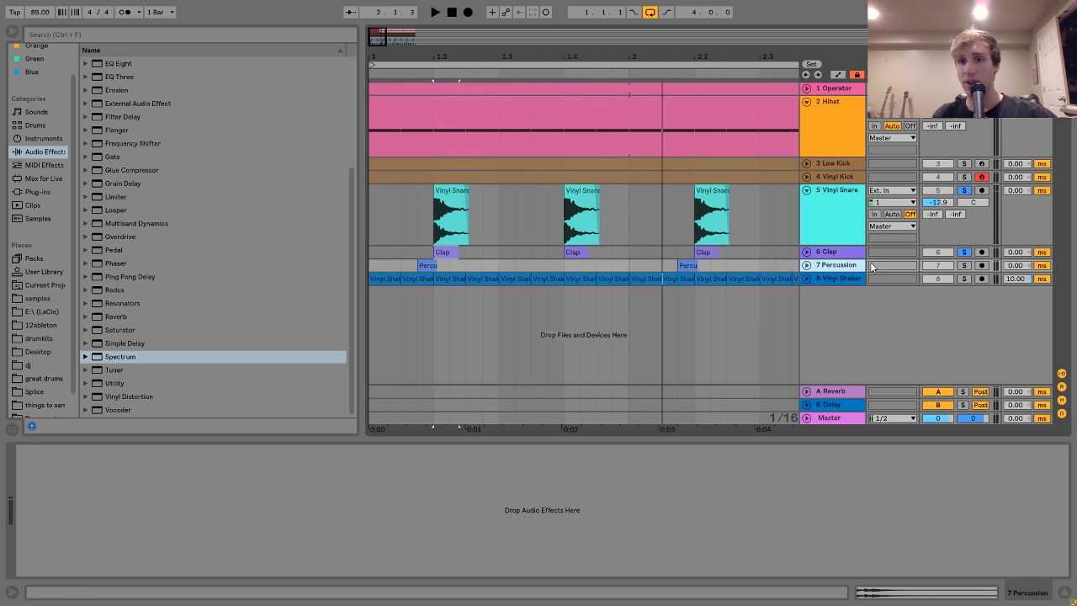
{"action": "left_click", "coordinate": [964, 266]}
{"action": "left_click", "coordinate": [383, 278]}
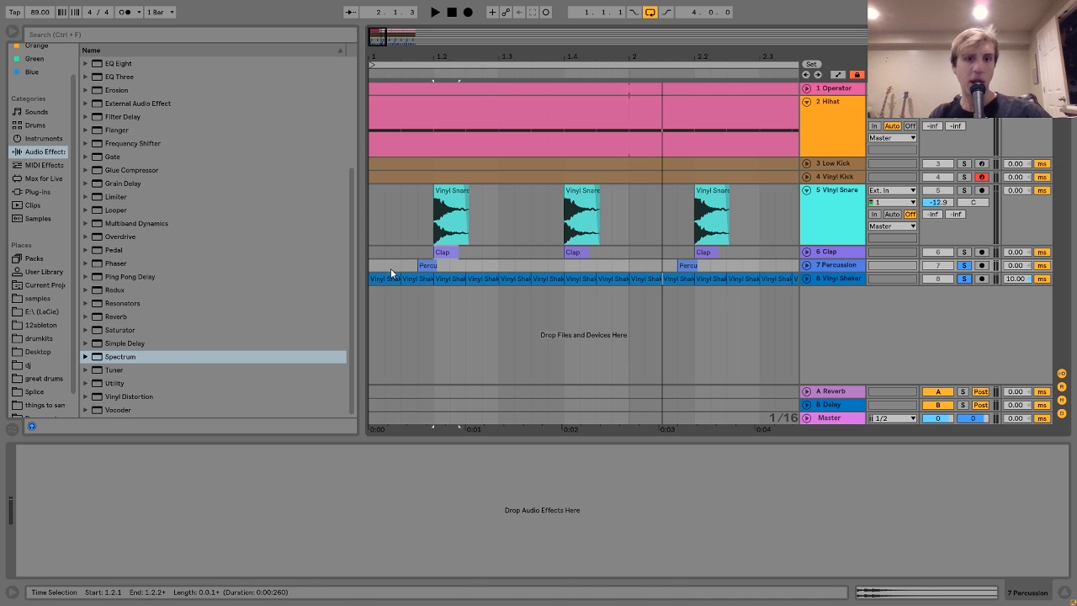
{"action": "key", "text": "space"}
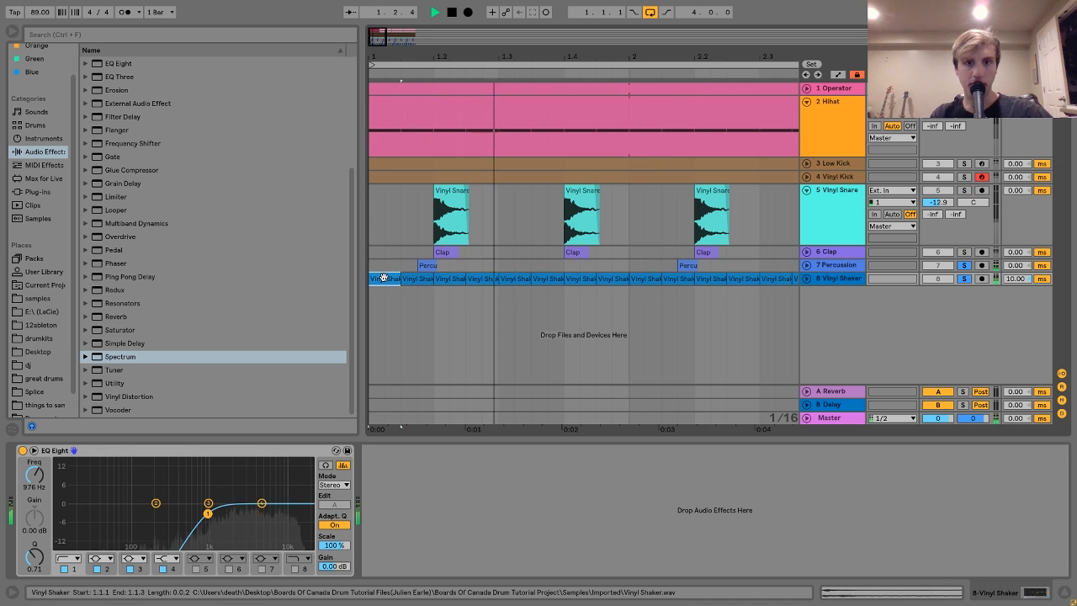
{"action": "key", "text": "space"}
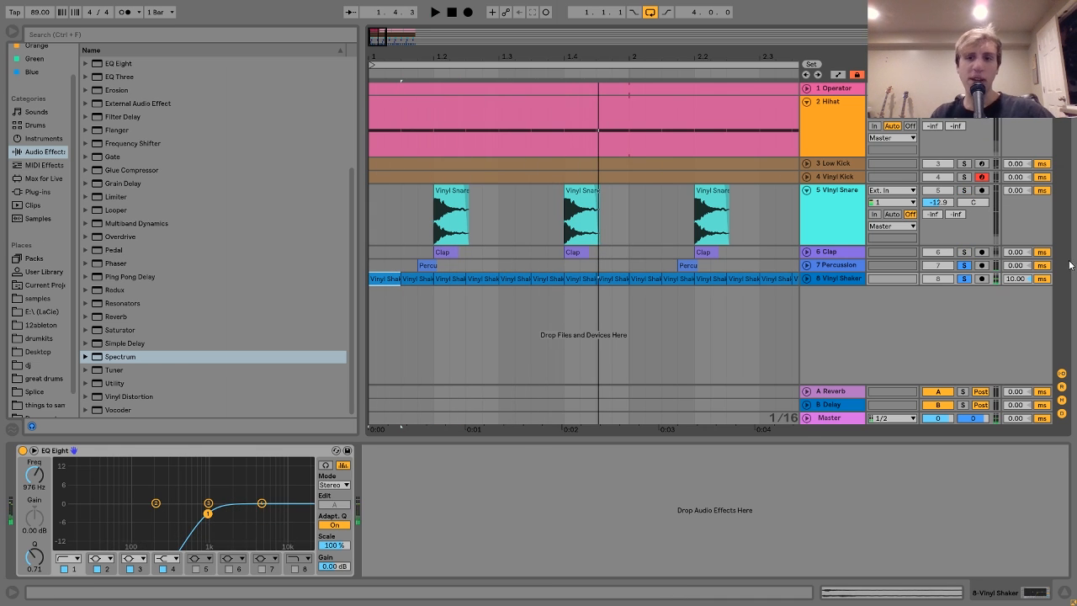
- Unfold the Percussion track, solo it and play it from its first clip
{"action": "left_click", "coordinate": [833, 265]}
{"action": "left_click", "coordinate": [807, 266]}
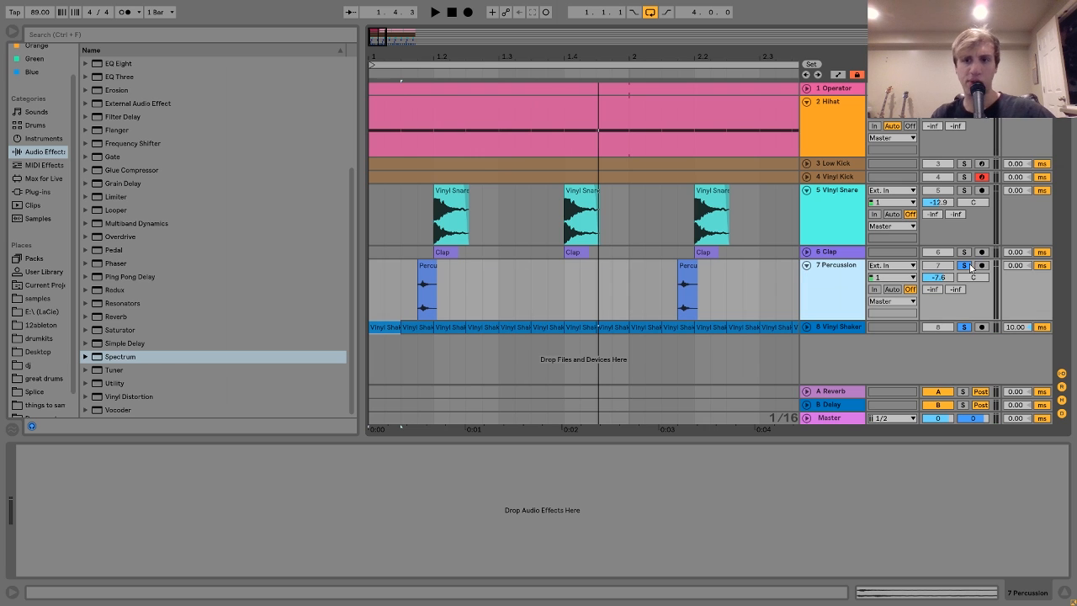
{"action": "left_click", "coordinate": [968, 266]}
{"action": "left_click", "coordinate": [426, 267]}
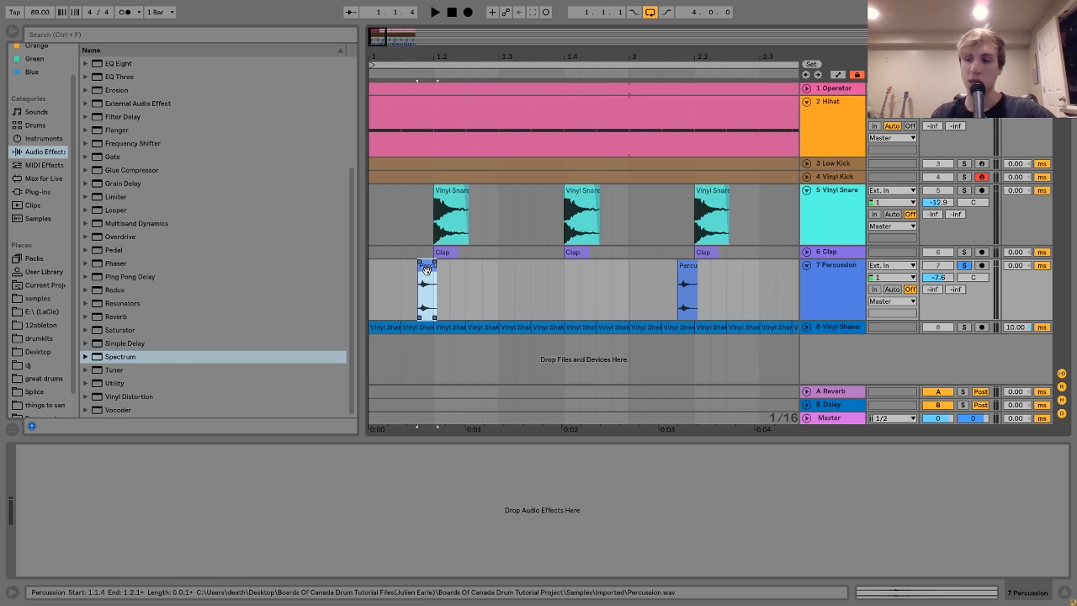
{"action": "key", "text": "space"}
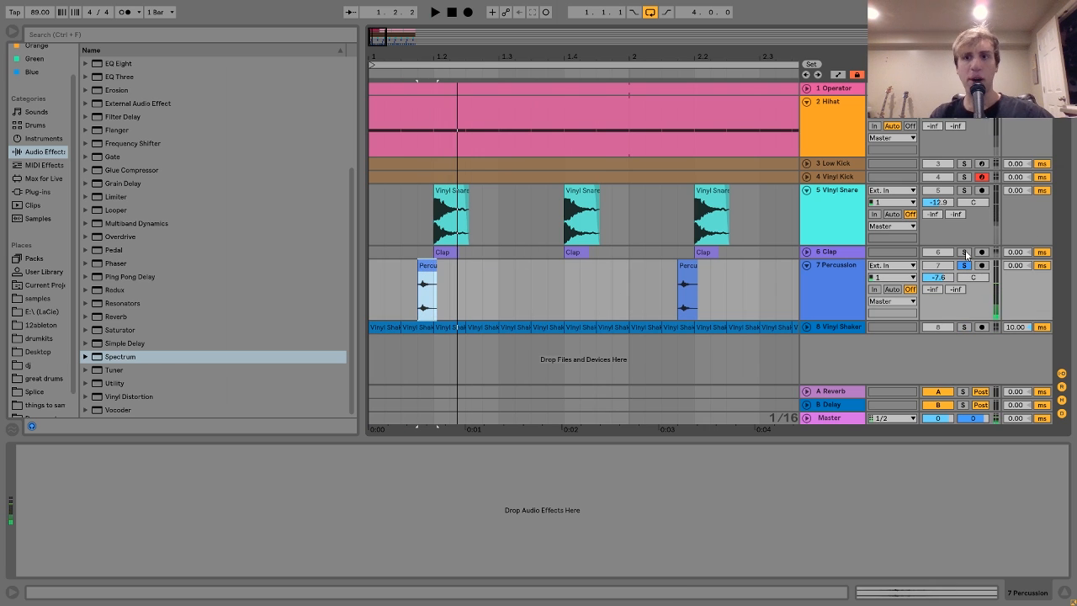
- Clear the Percussion solo and play the full drum loop from bar 1
{"action": "left_click", "coordinate": [965, 264]}
{"action": "left_click", "coordinate": [374, 298]}
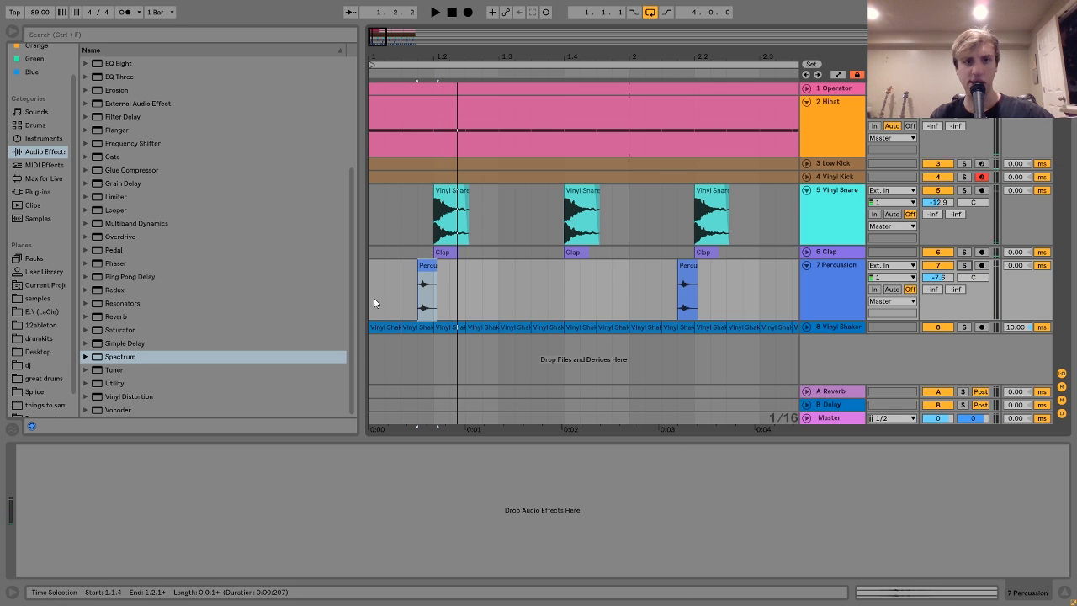
{"action": "key", "text": "space"}
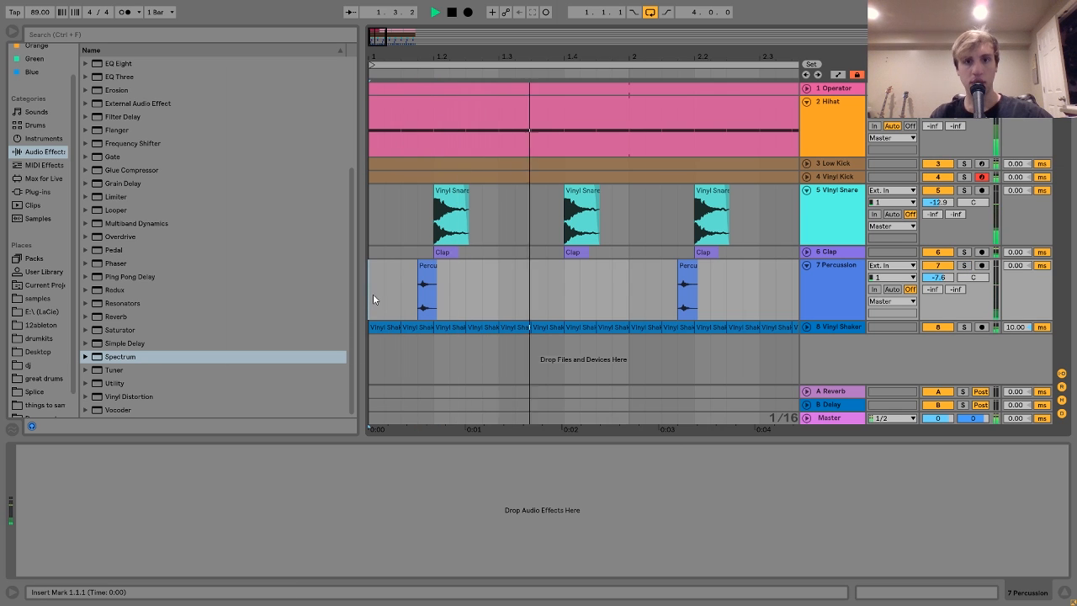
{"action": "key", "text": "space"}
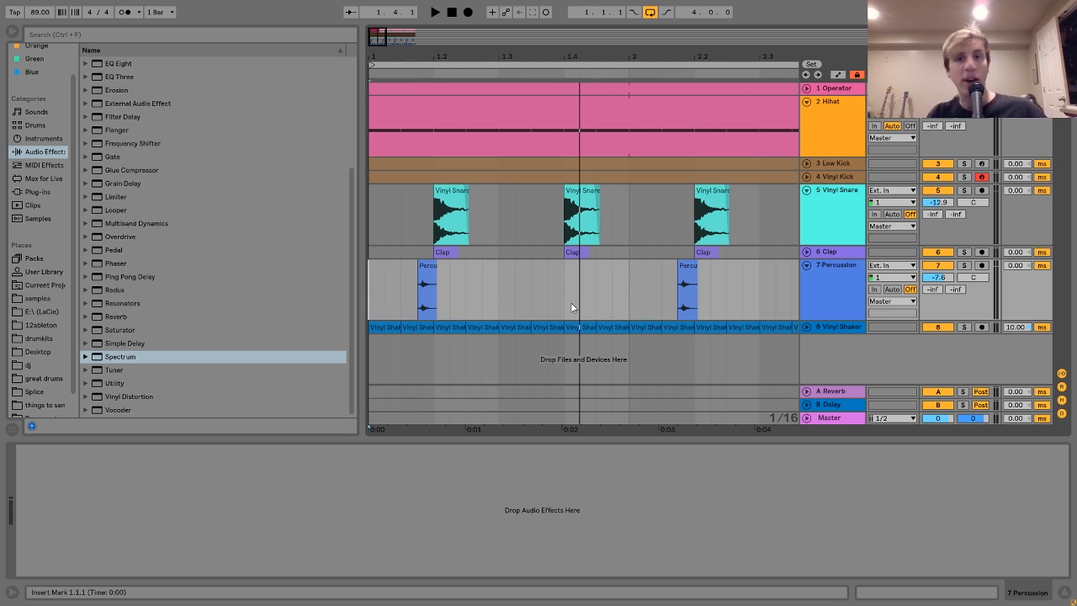
- Try placing the Percussion clips on the same beats as the Clap clips, at 1.2, 1.4 and 2.2
{"action": "left_click", "coordinate": [421, 275]}
{"action": "scroll", "coordinate": [430, 277], "scroll_direction": "right", "scroll_amount": 5}
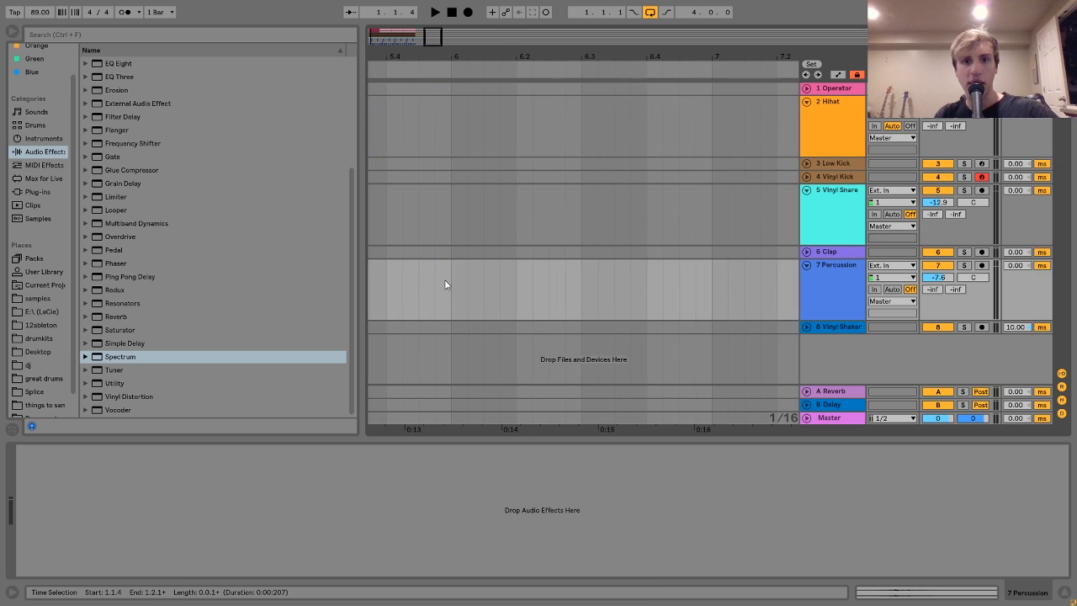
{"action": "scroll", "coordinate": [446, 284], "scroll_direction": "left", "scroll_amount": 5}
{"action": "left_click", "coordinate": [728, 319], "text": "shift"}
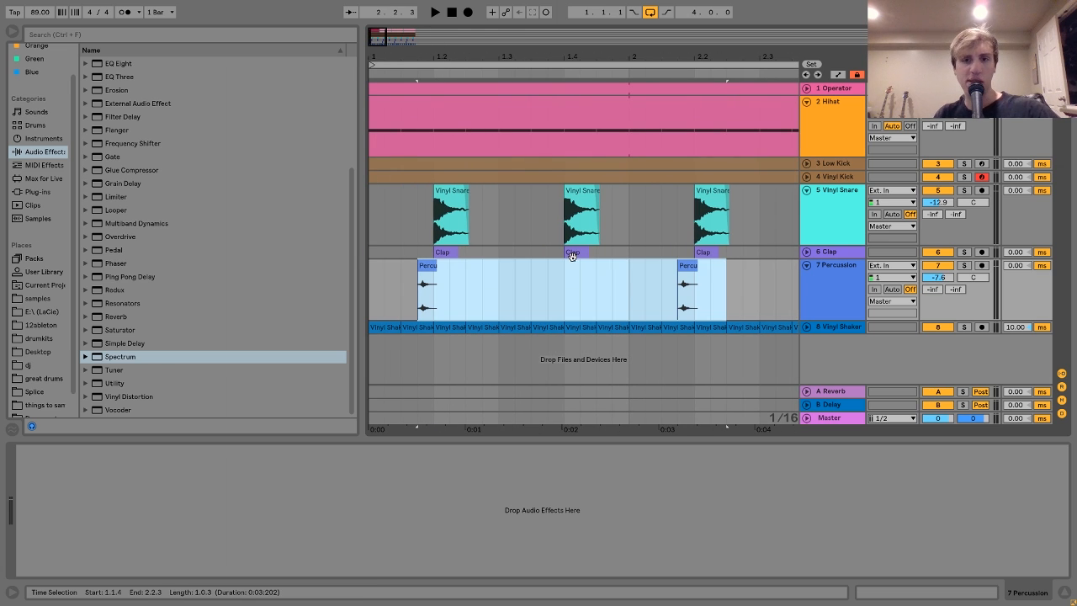
{"action": "left_click_drag", "start_coordinate": [428, 263], "coordinate": [571, 279]}
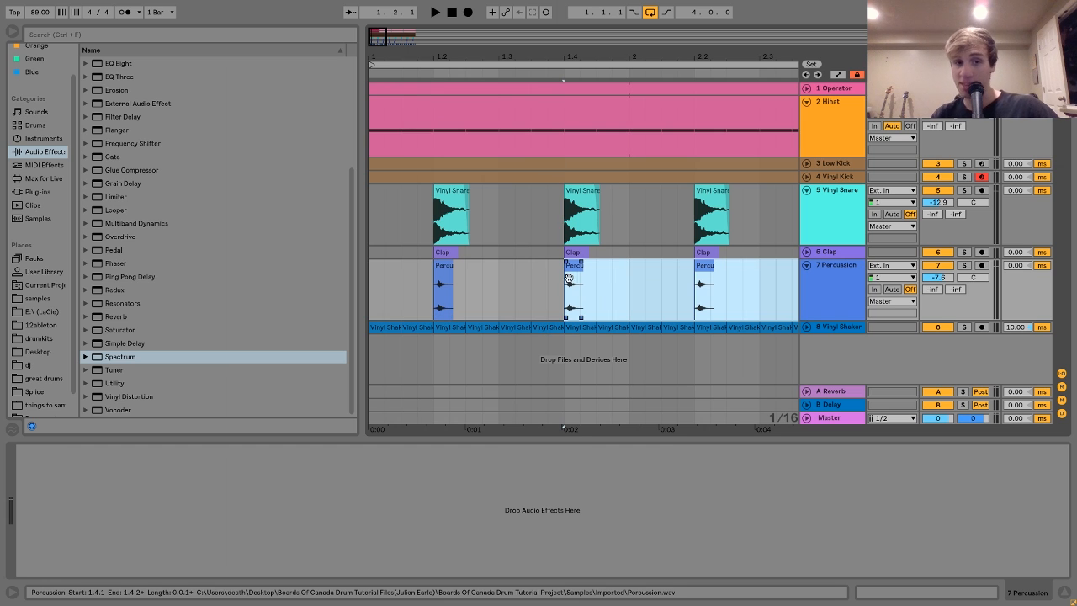
- Play the loop from bar 1 with the on-beat percussion, and undo the Percussion clip moves
{"action": "left_click", "coordinate": [376, 299]}
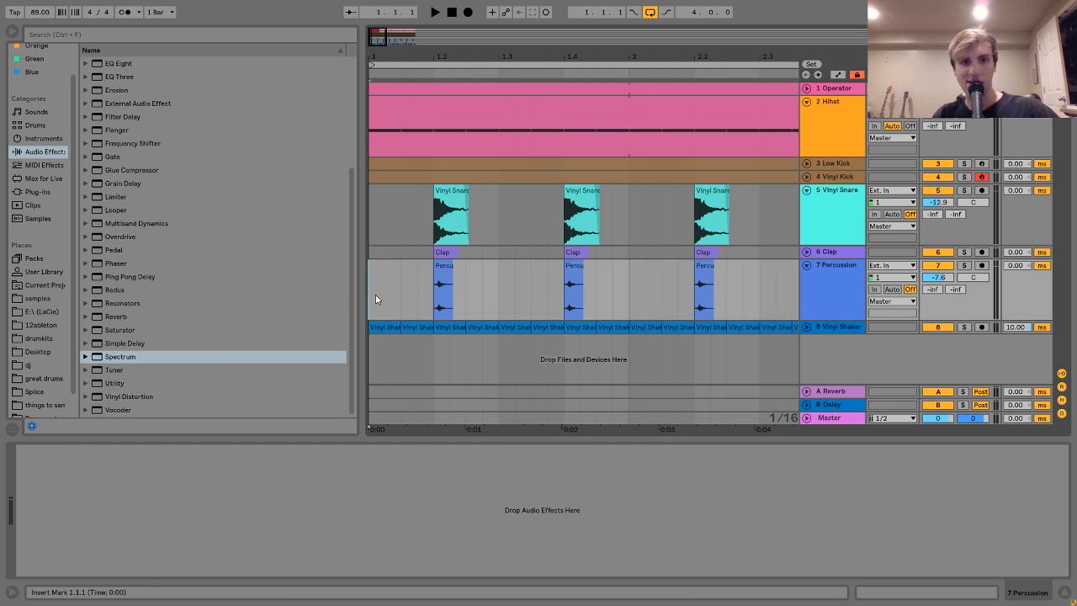
{"action": "key", "text": "space"}
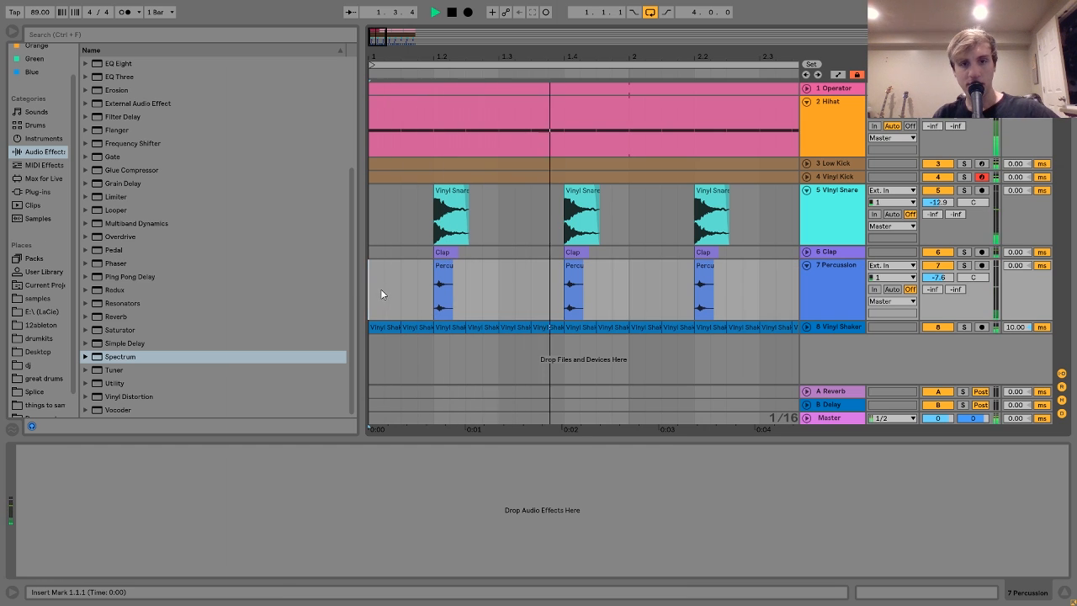
{"action": "key", "text": "space"}
{"action": "key", "text": "ctrl+z"}
{"action": "key", "text": "ctrl+z"}
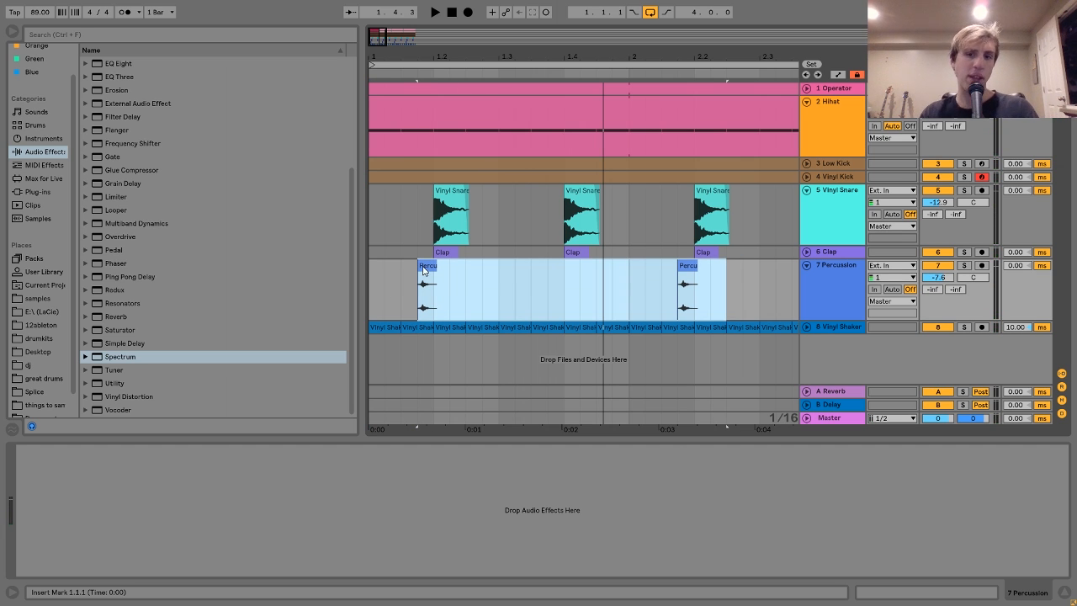
- Play the loop from bar 1 with the Percussion track switched off and on to compare
{"action": "left_click", "coordinate": [372, 283]}
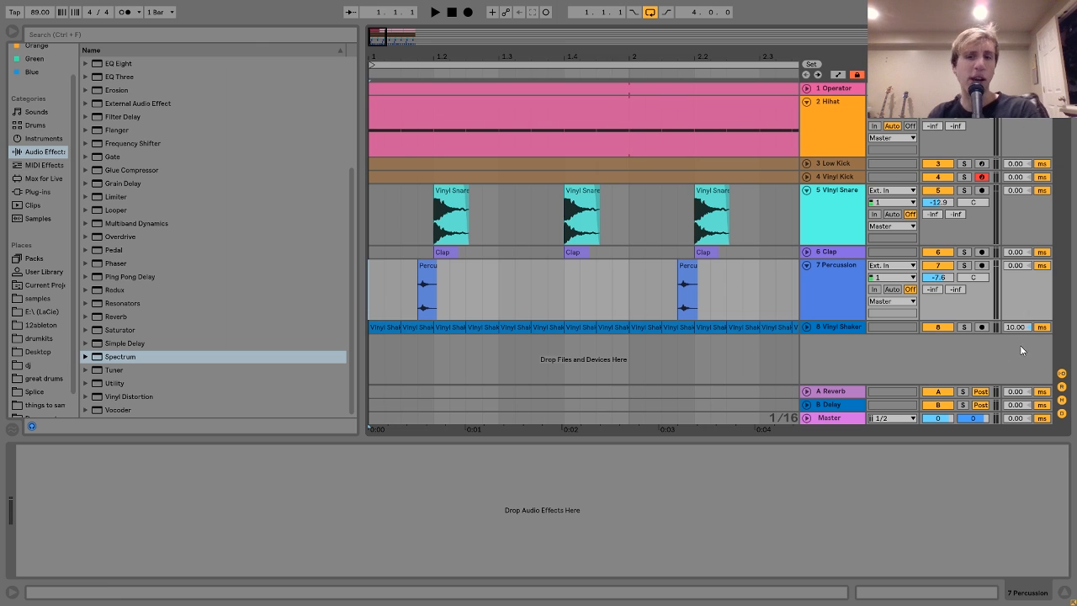
{"action": "key", "text": "space"}
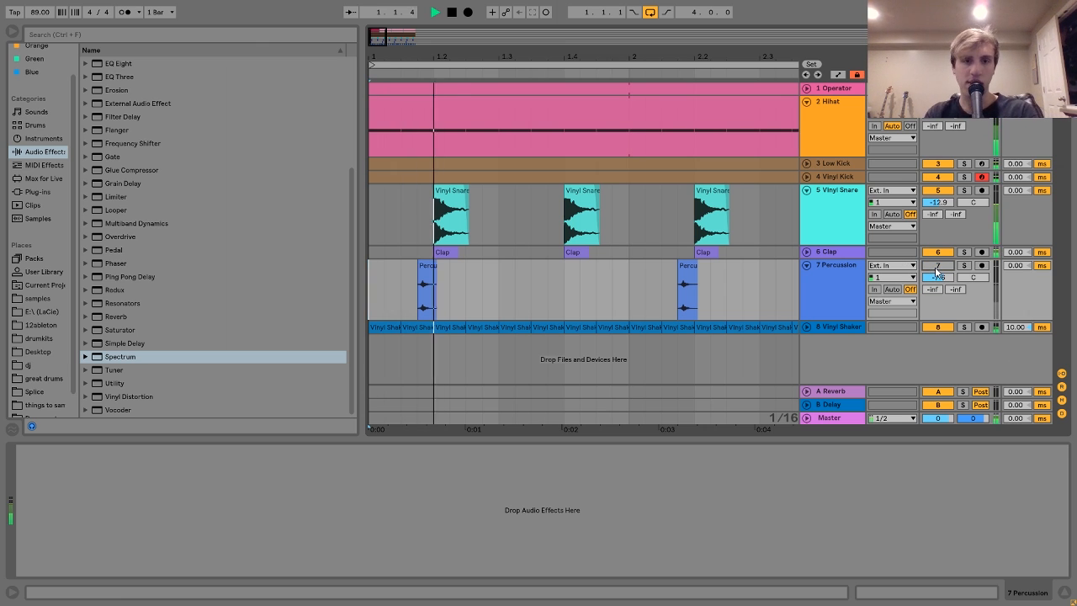
{"action": "key", "text": "space"}
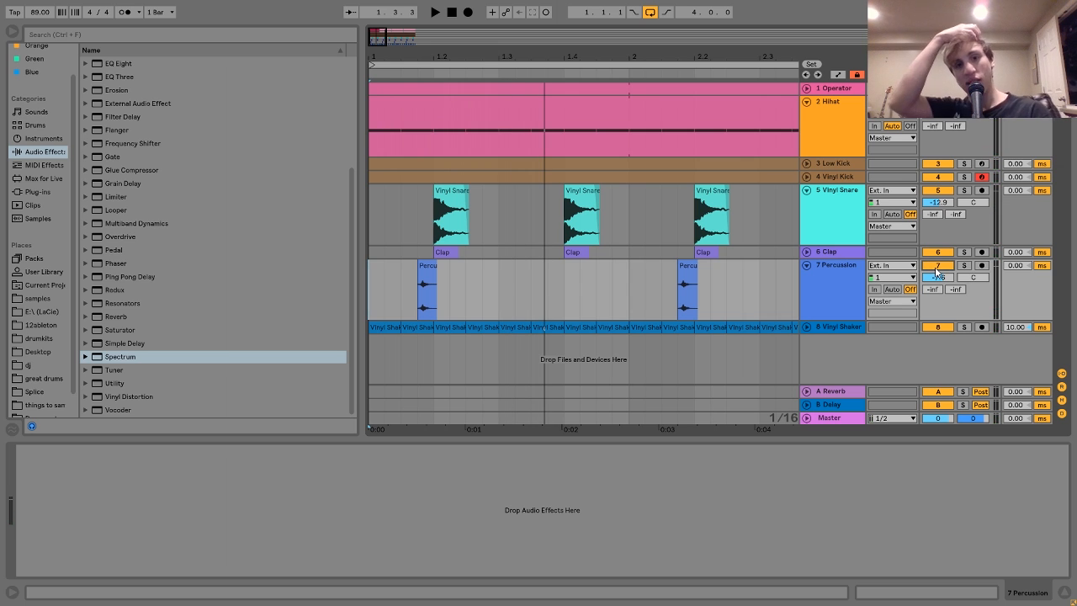
{"action": "key", "text": "space"}
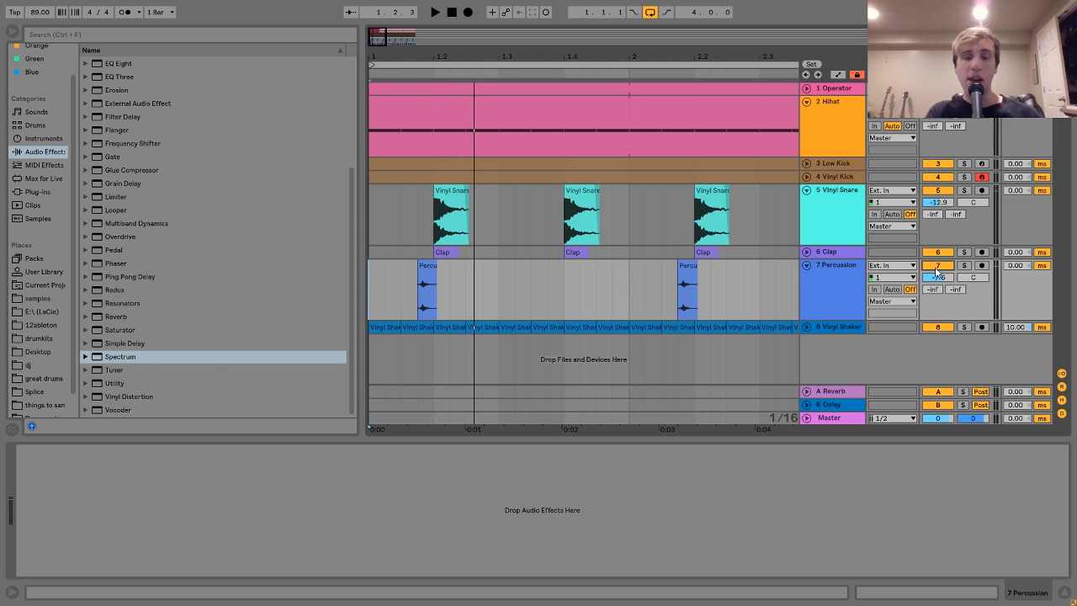
- Unfold the Vinyl Shaker track with its EQ Eight shown, solo it and play it
{"action": "left_click", "coordinate": [844, 326]}
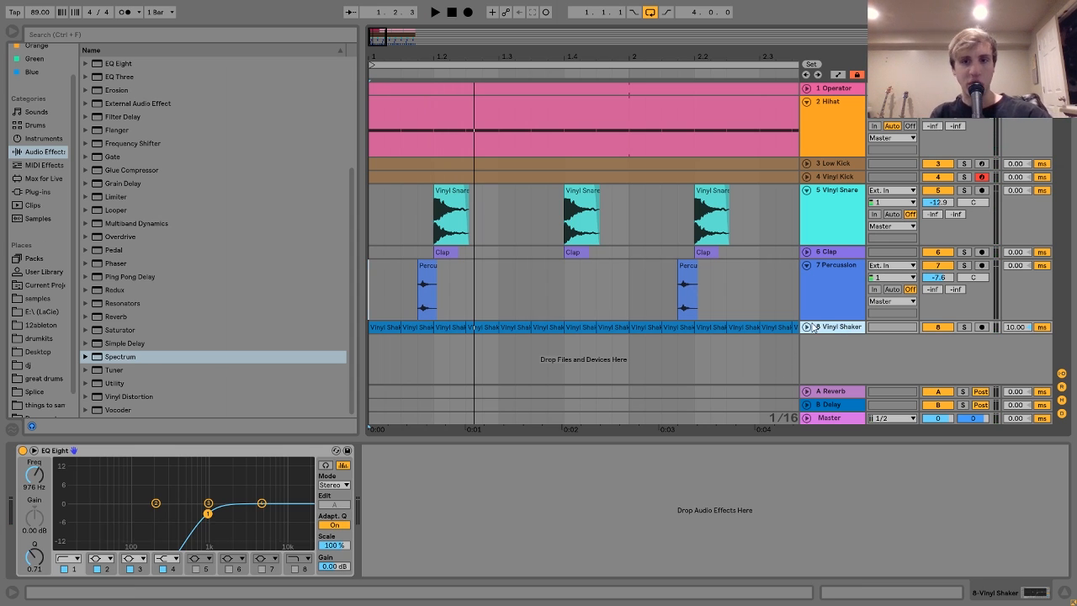
{"action": "left_click", "coordinate": [806, 326]}
{"action": "left_click", "coordinate": [964, 327]}
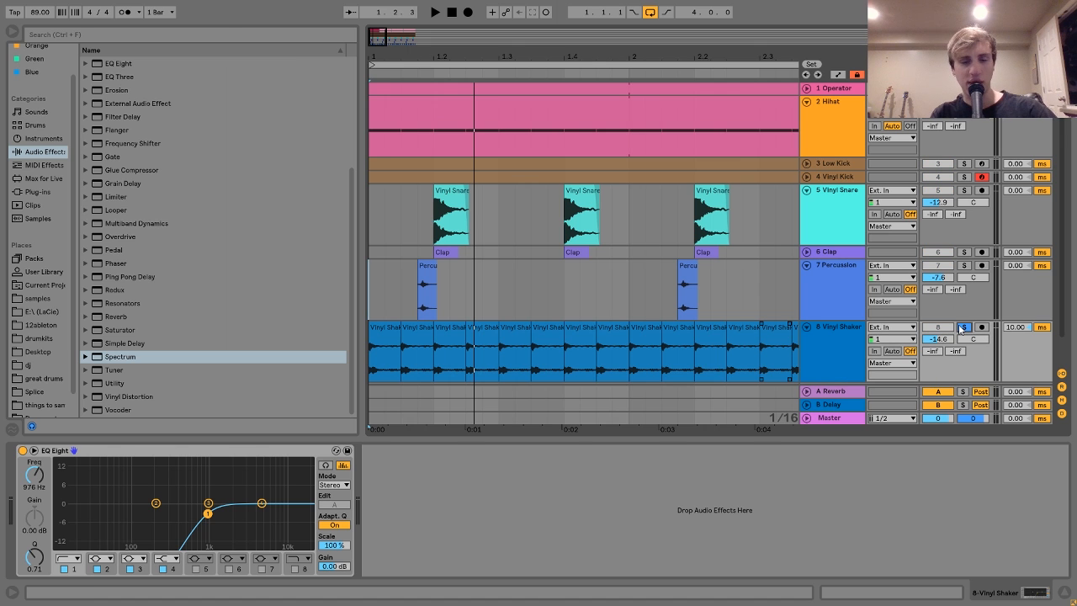
{"action": "key", "text": "space"}
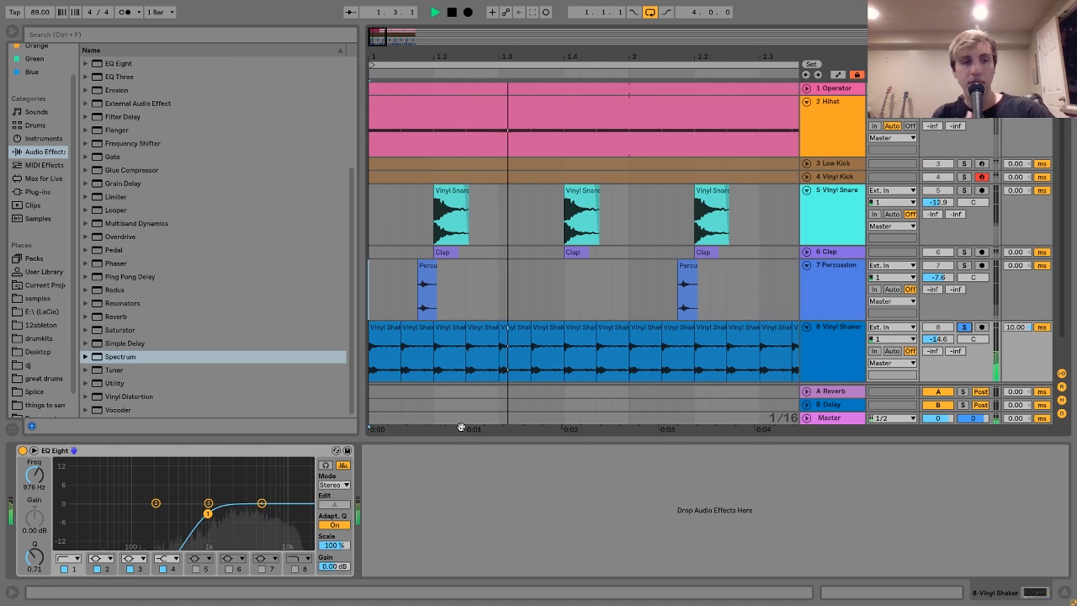
{"action": "key", "text": "space"}
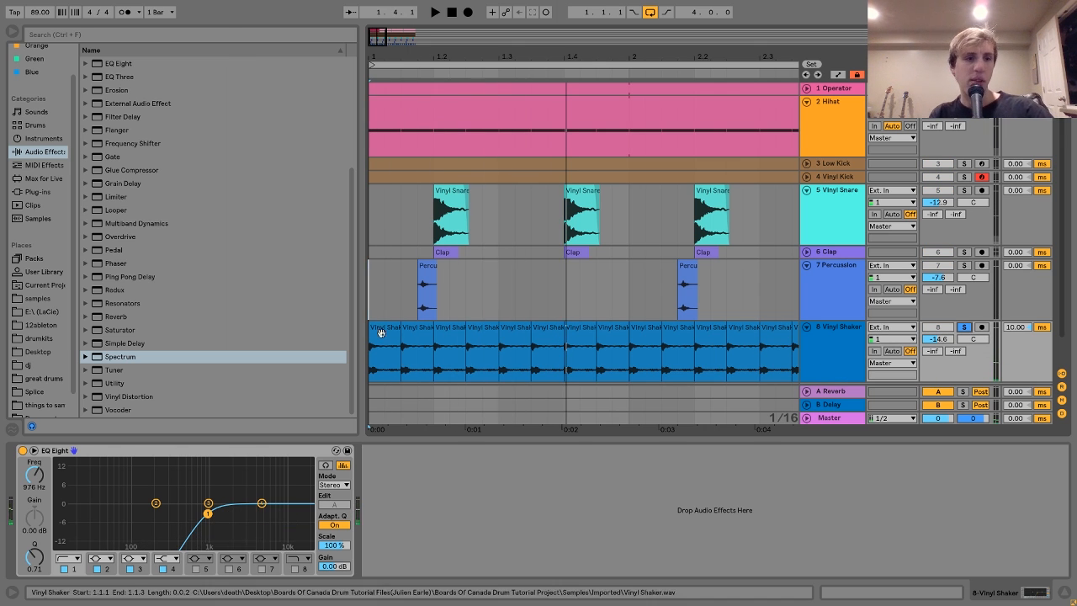
- Preview Vinyl Shaker.wav from the Desktop's Boards Of Canada drum folder, and show the first Vinyl Shaker clip's sample settings
{"action": "left_click", "coordinate": [40, 353]}
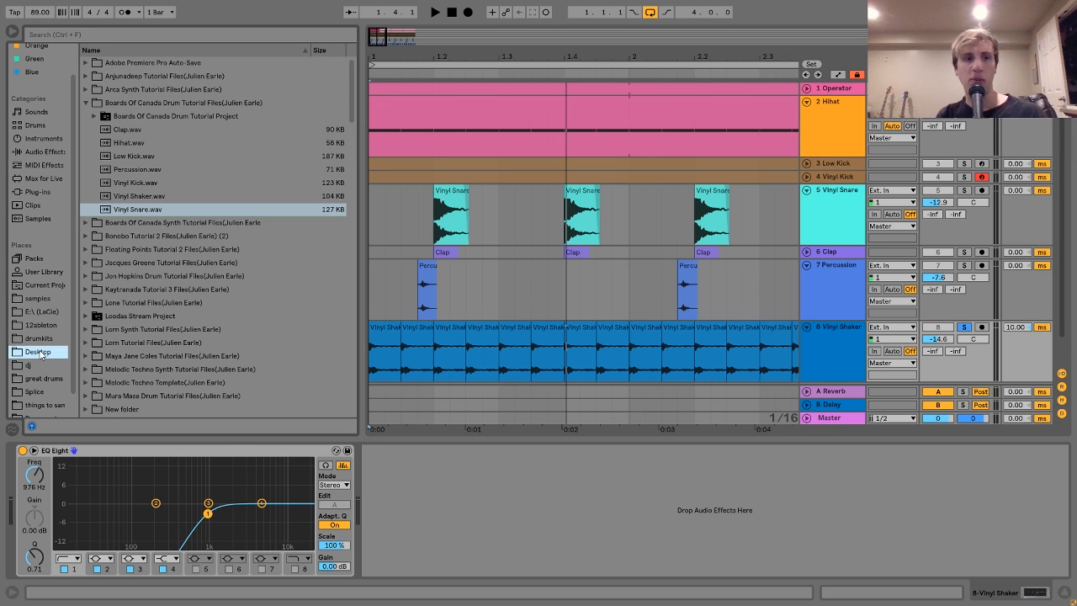
{"action": "left_click", "coordinate": [149, 197]}
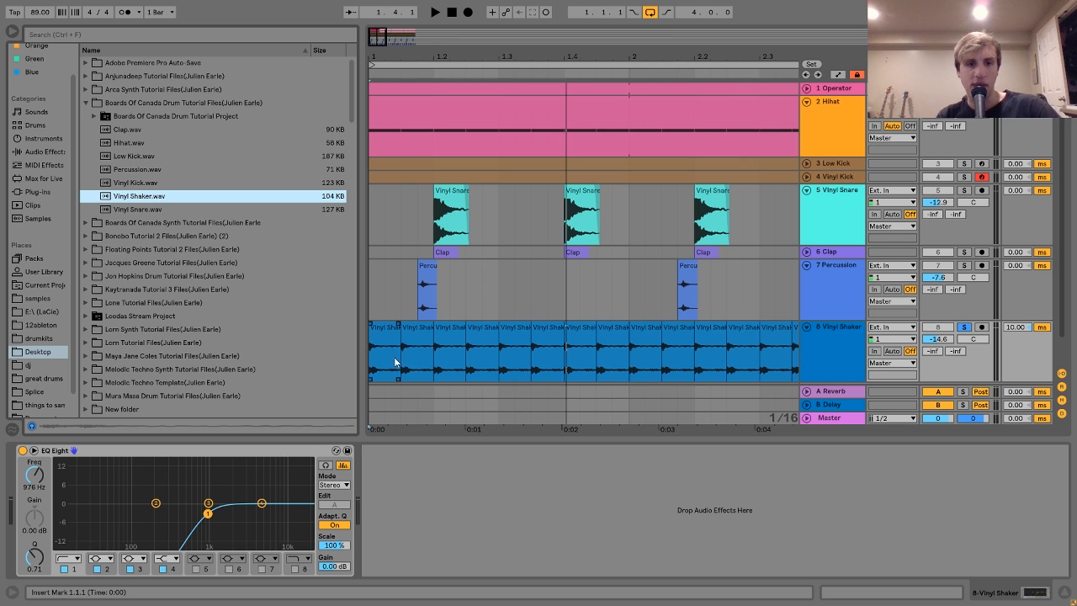
{"action": "left_click_drag", "start_coordinate": [402, 362], "coordinate": [370, 349]}
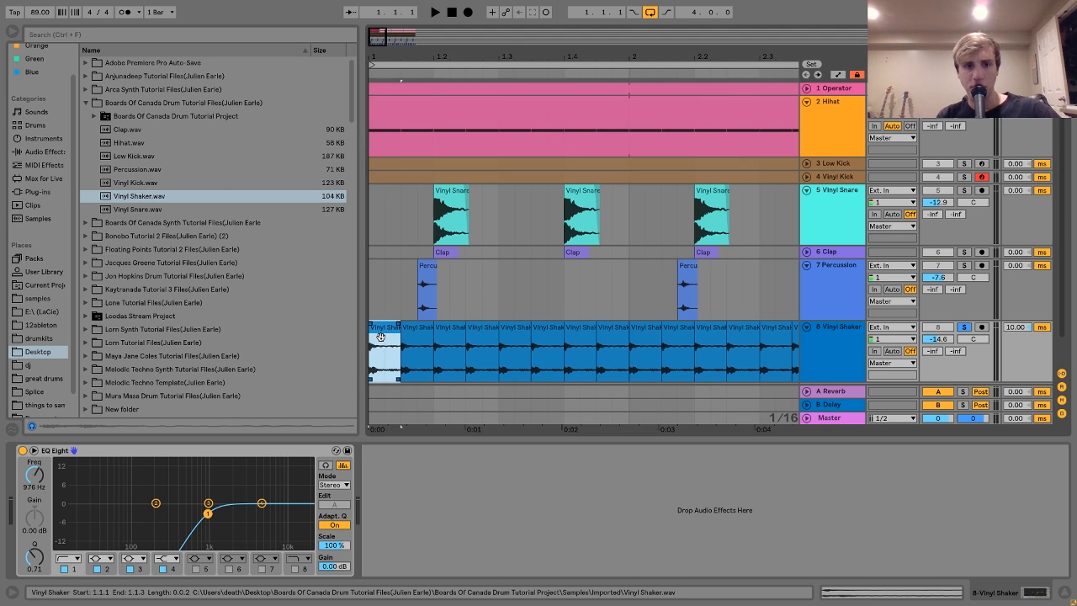
{"action": "double_click", "coordinate": [380, 337]}
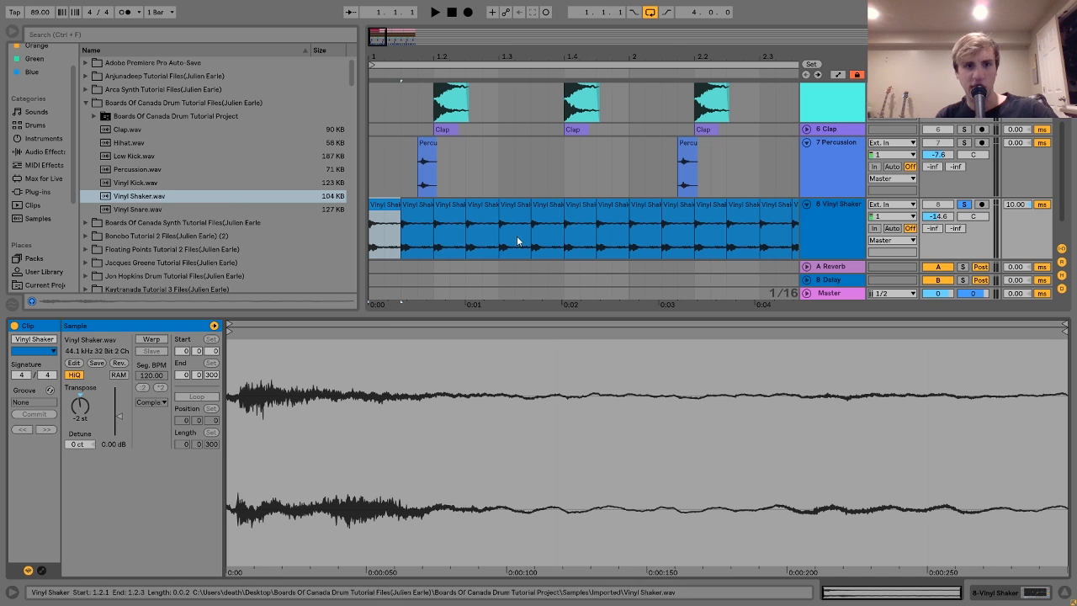
{"action": "left_click", "coordinate": [838, 227]}
{"action": "double_click", "coordinate": [839, 143]}
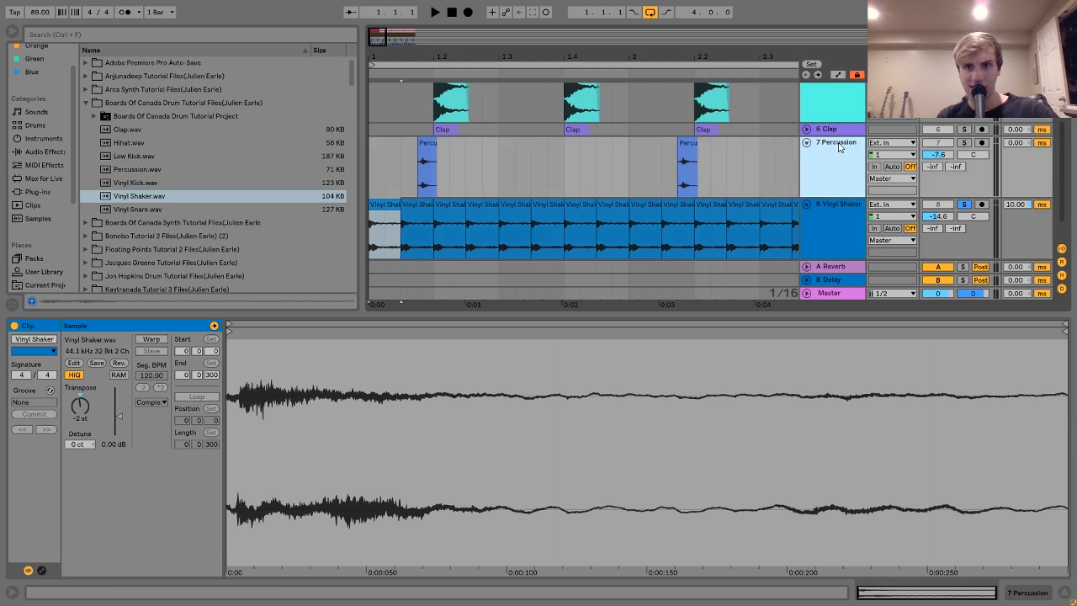
- Add Vinyl Shaker.wav as a new track starting at bar 1, and mute and unsolo the original Vinyl Shaker track
{"action": "left_click_drag", "start_coordinate": [151, 202], "coordinate": [370, 364]}
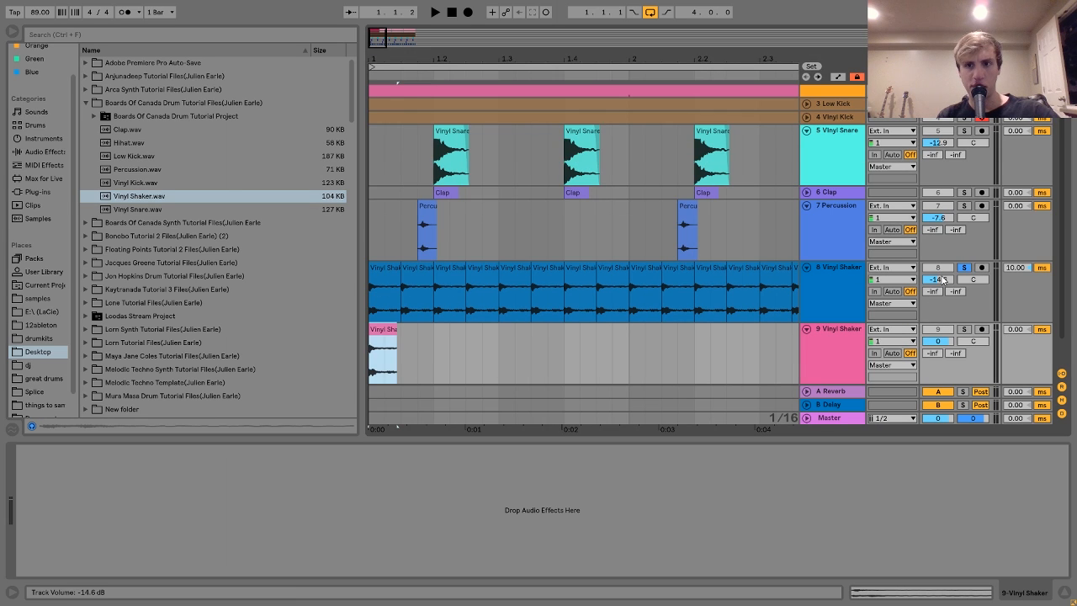
{"action": "left_click", "coordinate": [940, 268]}
{"action": "left_click", "coordinate": [962, 268]}
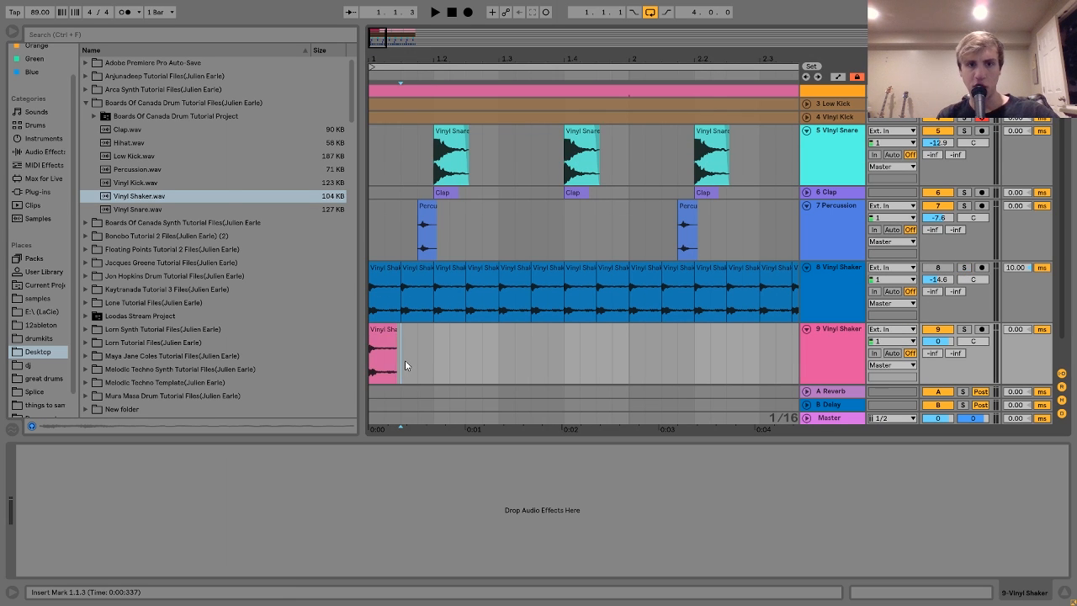
- Duplicate the new shaker clip three times in a row and play the loop from the first one
{"action": "key", "text": "ctrl+d"}
{"action": "key", "text": "ctrl+d"}
{"action": "key", "text": "ctrl+d"}
{"action": "left_click", "coordinate": [379, 335]}
{"action": "key", "text": "space"}
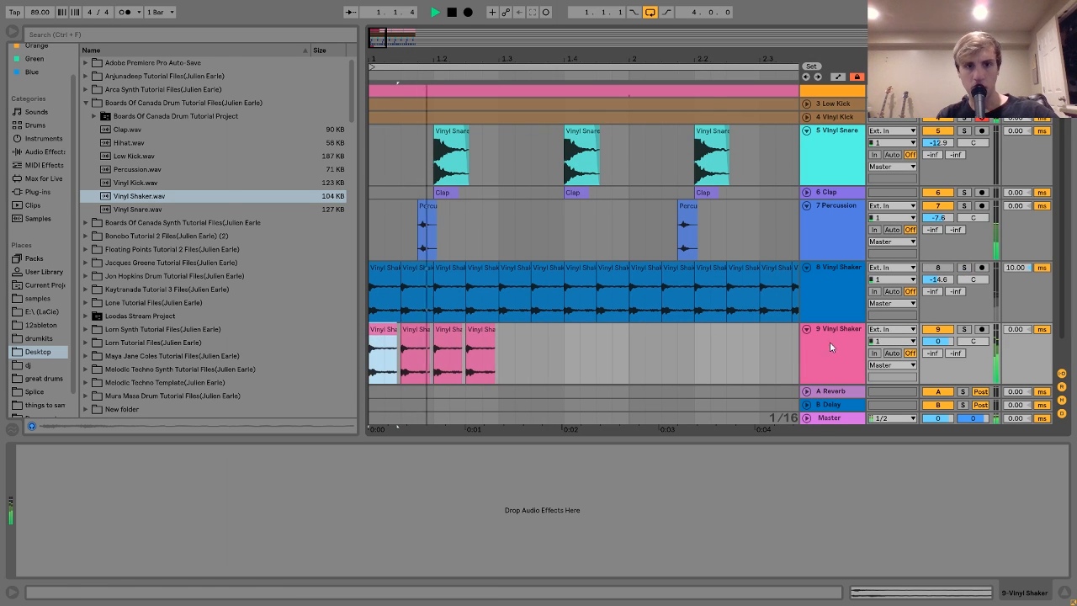
{"action": "key", "text": "space"}
- Transpose the four new shaker clips to -2 st, play them, and return to the track's device view
{"action": "left_click", "coordinate": [507, 343], "text": "shift"}
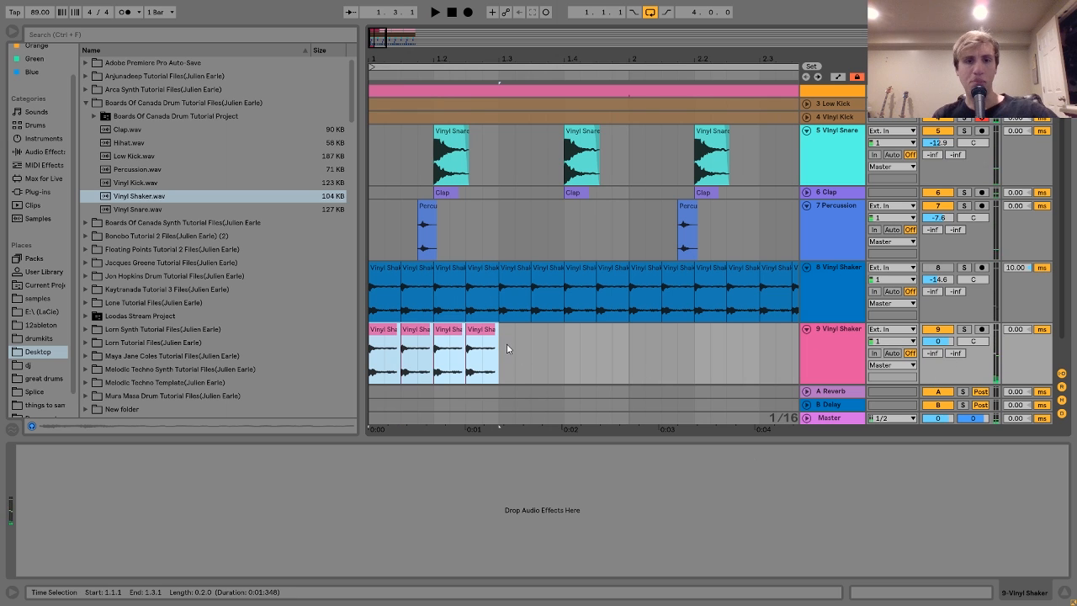
{"action": "left_click", "coordinate": [993, 593]}
{"action": "left_click_drag", "start_coordinate": [80, 407], "coordinate": [80, 407]}
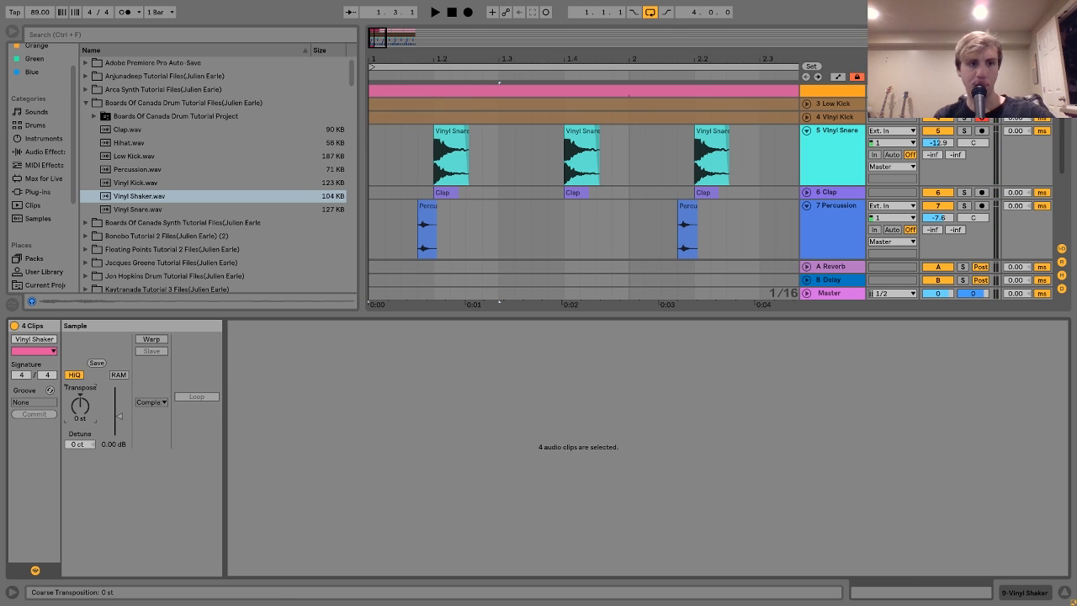
{"action": "key", "text": "space"}
{"action": "key", "text": "Down"}
{"action": "key", "text": "space"}
{"action": "key", "text": "space"}
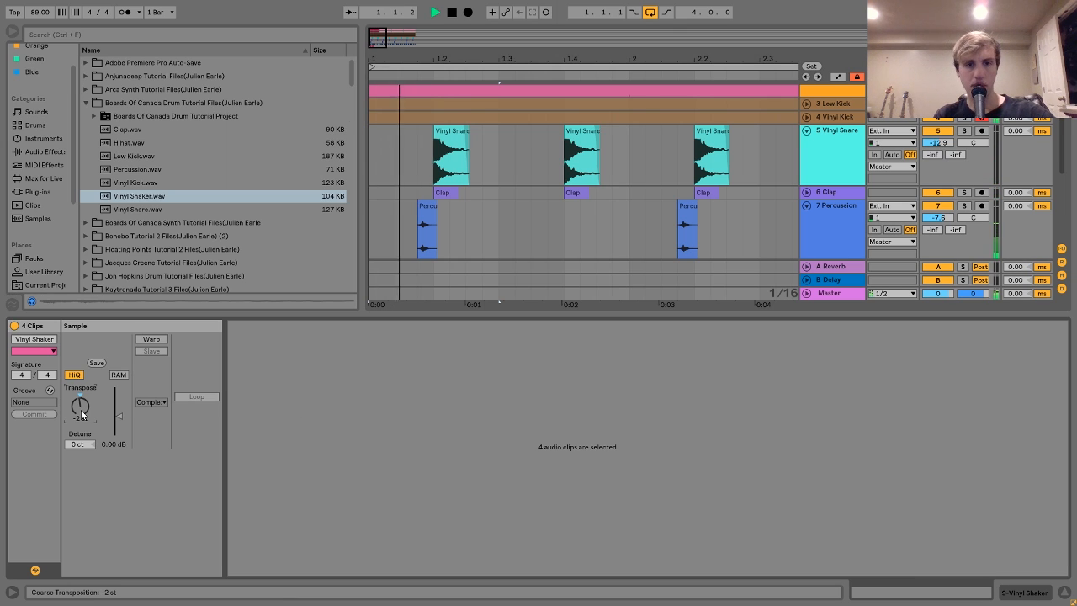
{"action": "key", "text": "space"}
{"action": "left_click", "coordinate": [1033, 594]}
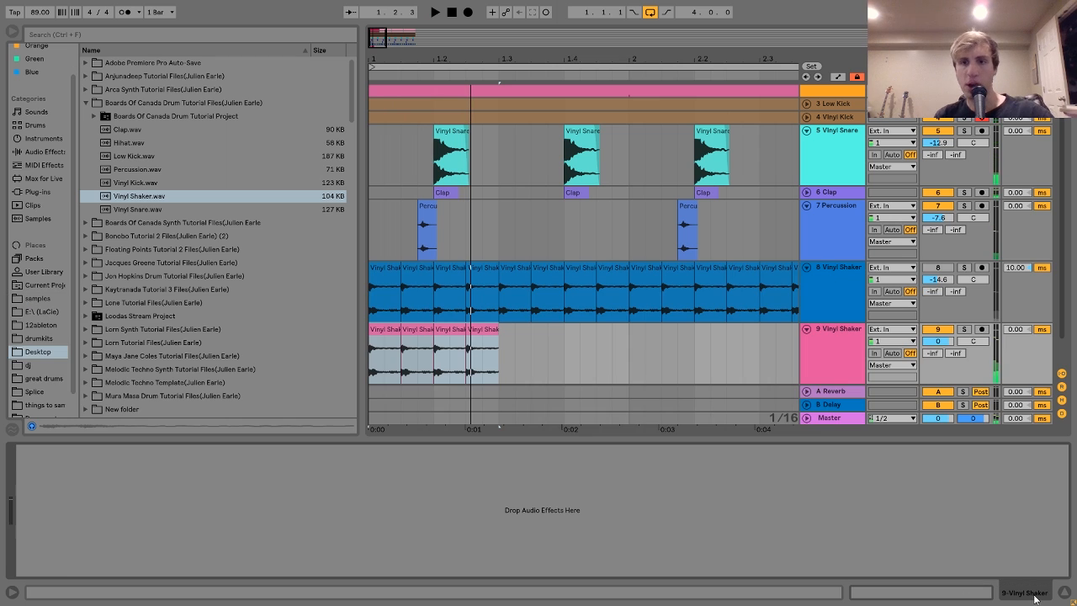
- Delete the added shaker track, switch the original Vinyl Shaker track back on and select its EQ Eight
{"action": "left_click", "coordinate": [834, 368]}
{"action": "key", "text": "Delete"}
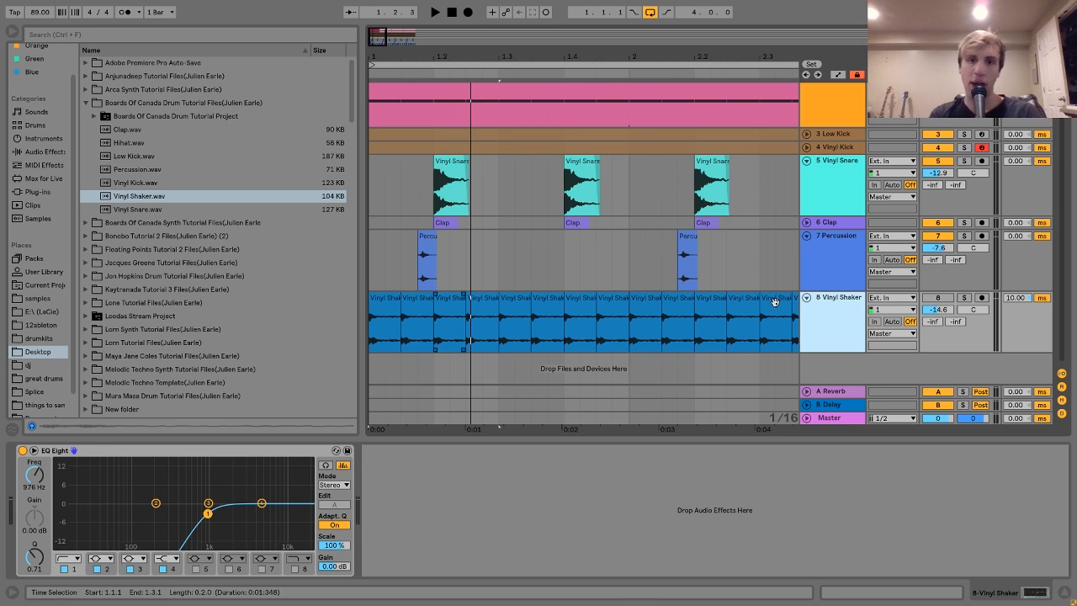
{"action": "left_click", "coordinate": [942, 298]}
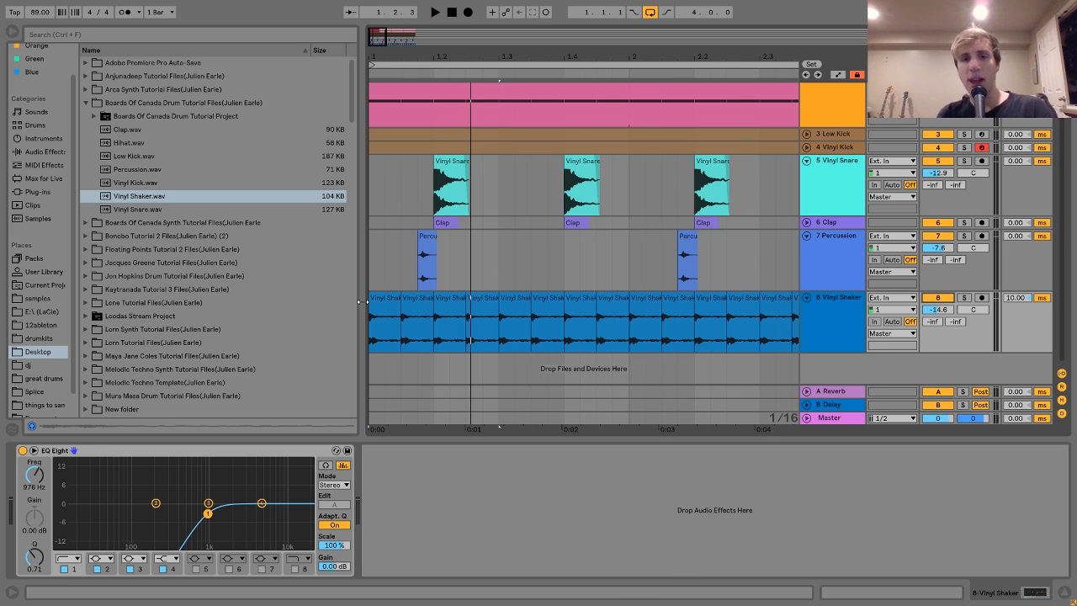
{"action": "left_click", "coordinate": [54, 451]}
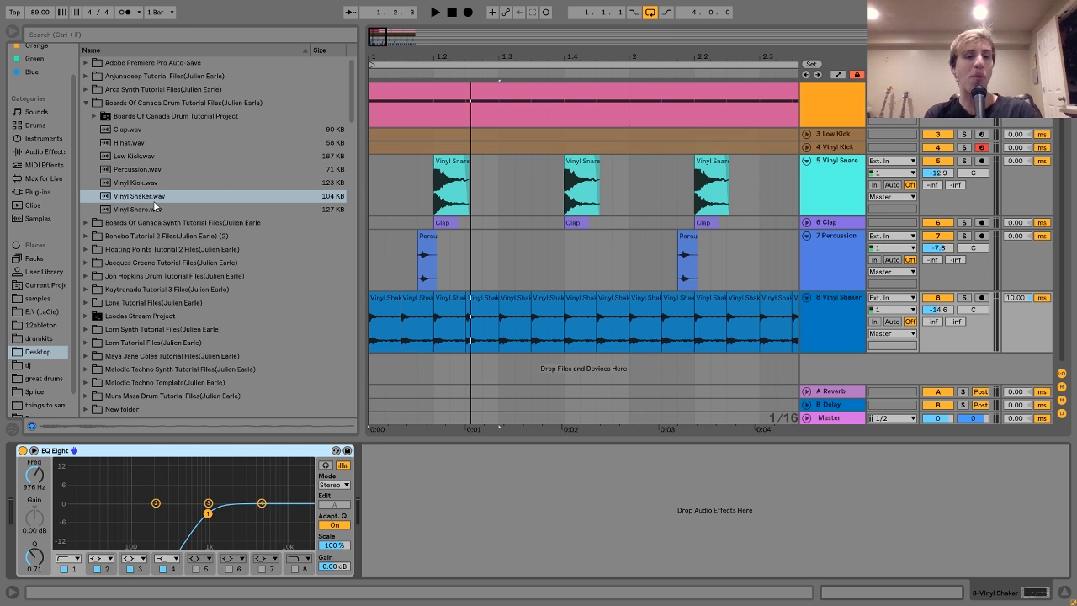
- Select the first four Vinyl Shaker clips at the start of bar 1 and toggle the track delay display off and on
{"action": "left_click", "coordinate": [153, 201]}
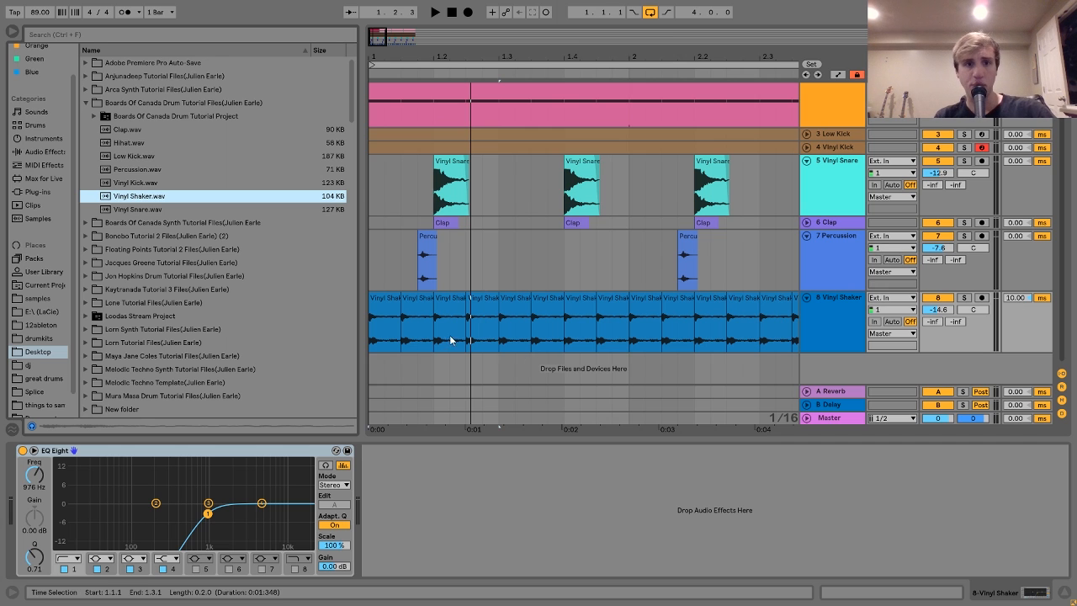
{"action": "left_click", "coordinate": [385, 300]}
{"action": "left_click", "coordinate": [479, 307], "text": "shift"}
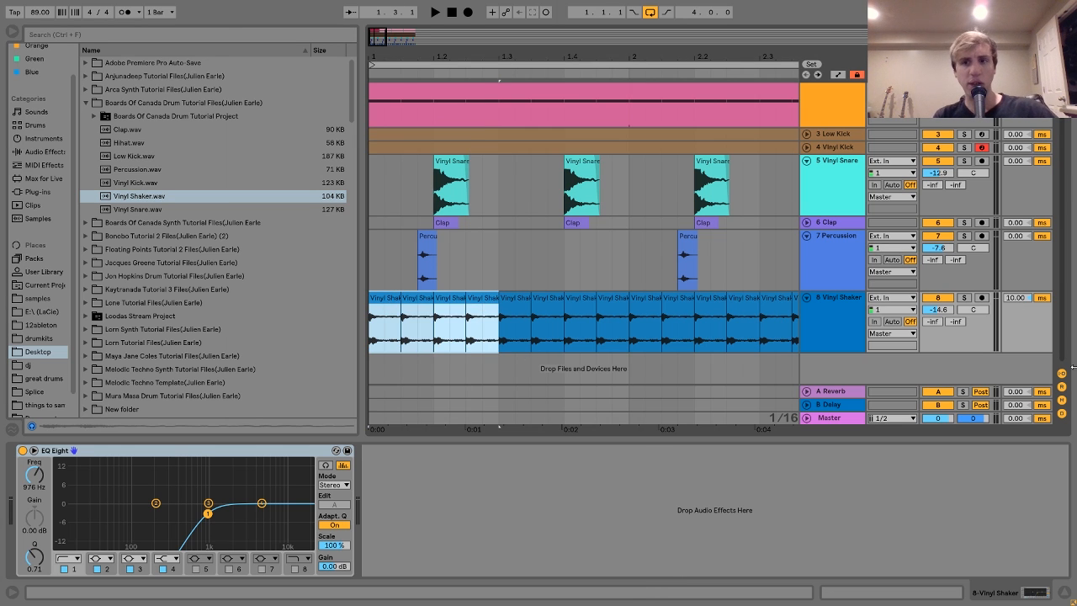
{"action": "left_click", "coordinate": [1063, 416]}
{"action": "left_click", "coordinate": [1063, 415]}
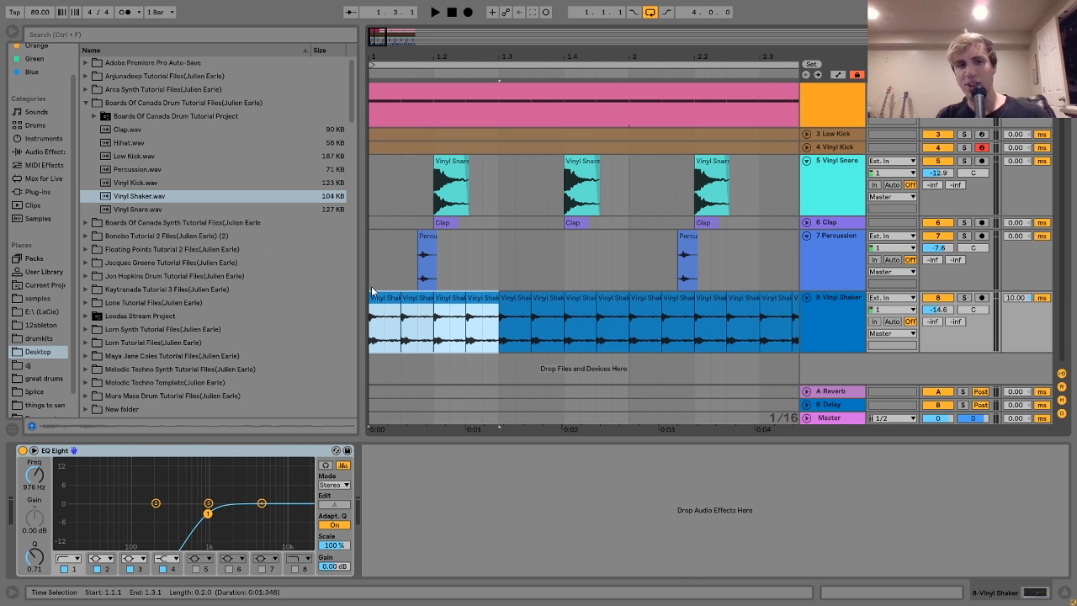
- Try shifting the four selected shaker clips about a 1/32 note late, and undo the shift
{"action": "left_click_drag", "start_coordinate": [401, 39], "coordinate": [444, 306]}
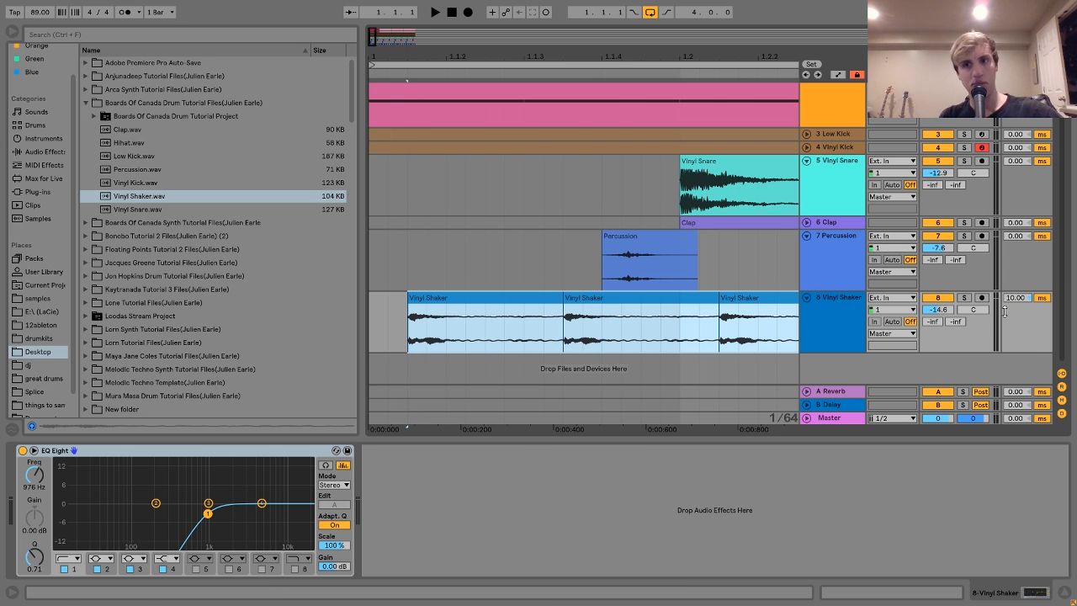
{"action": "key", "text": "ctrl+z"}
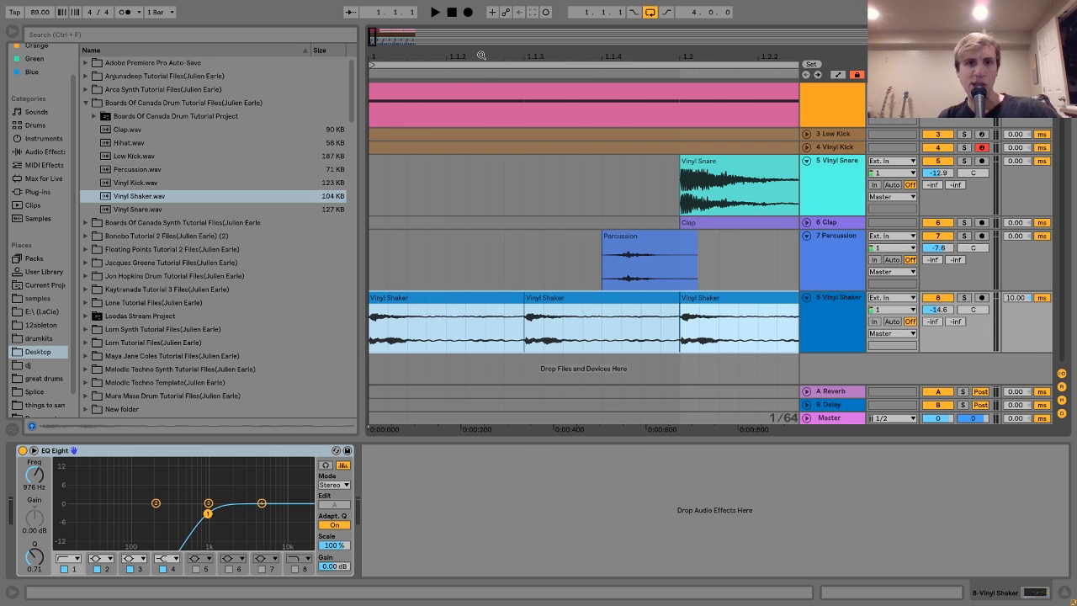
{"action": "left_click_drag", "start_coordinate": [482, 56], "coordinate": [408, 60]}
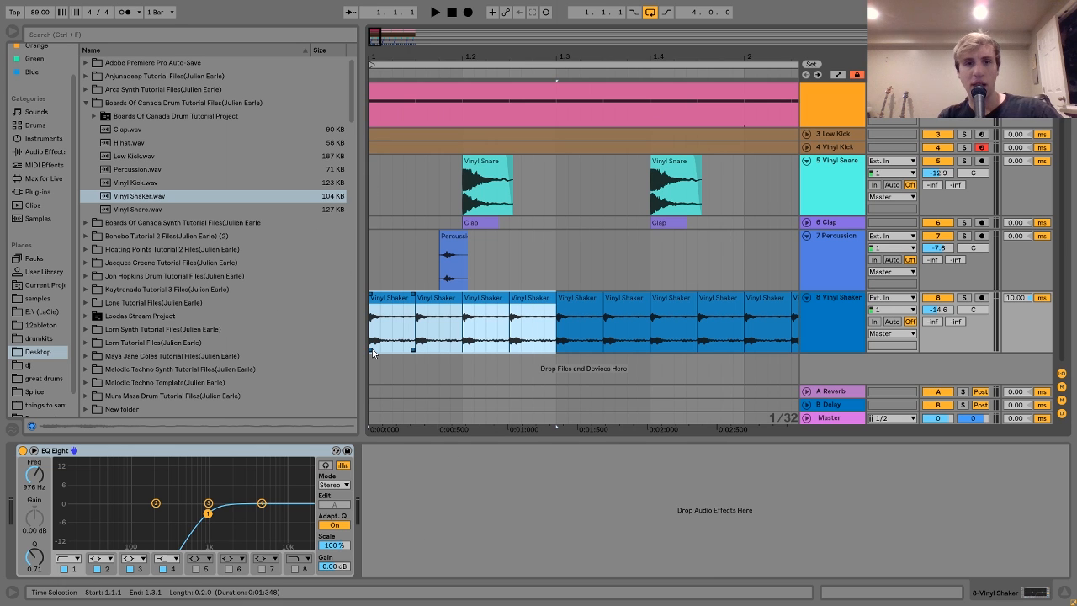
{"action": "left_click_drag", "start_coordinate": [539, 51], "coordinate": [441, 47]}
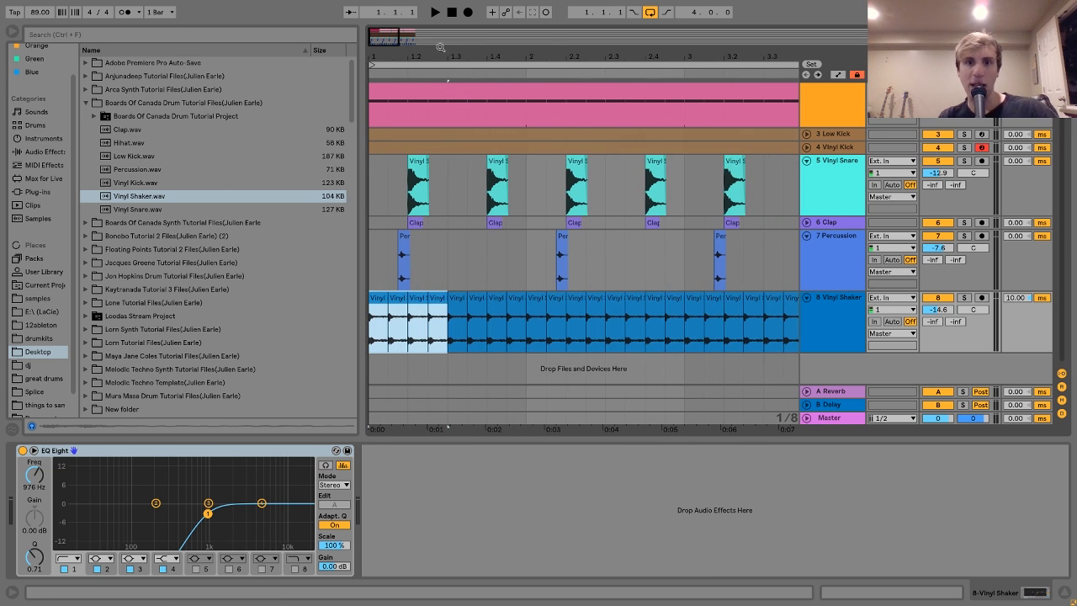
- Try a 35 ms track delay on the Vinyl Shaker track, play the loop, and undo the delay change
{"action": "left_click", "coordinate": [1015, 299]}
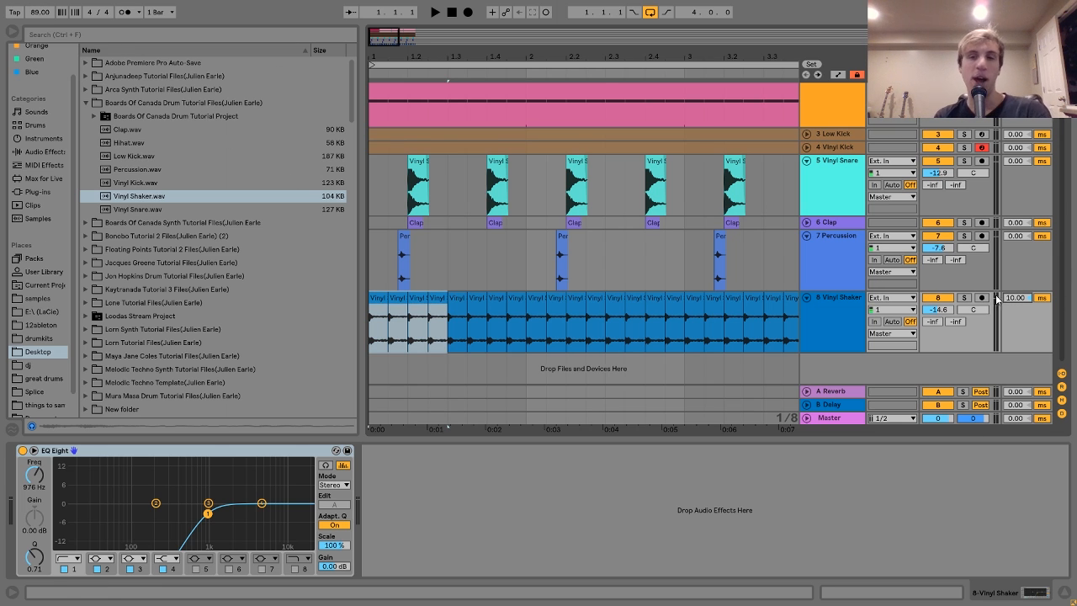
{"action": "left_click_drag", "start_coordinate": [1015, 298], "coordinate": [1017, 288]}
{"action": "key", "text": "space"}
{"action": "key", "text": "space"}
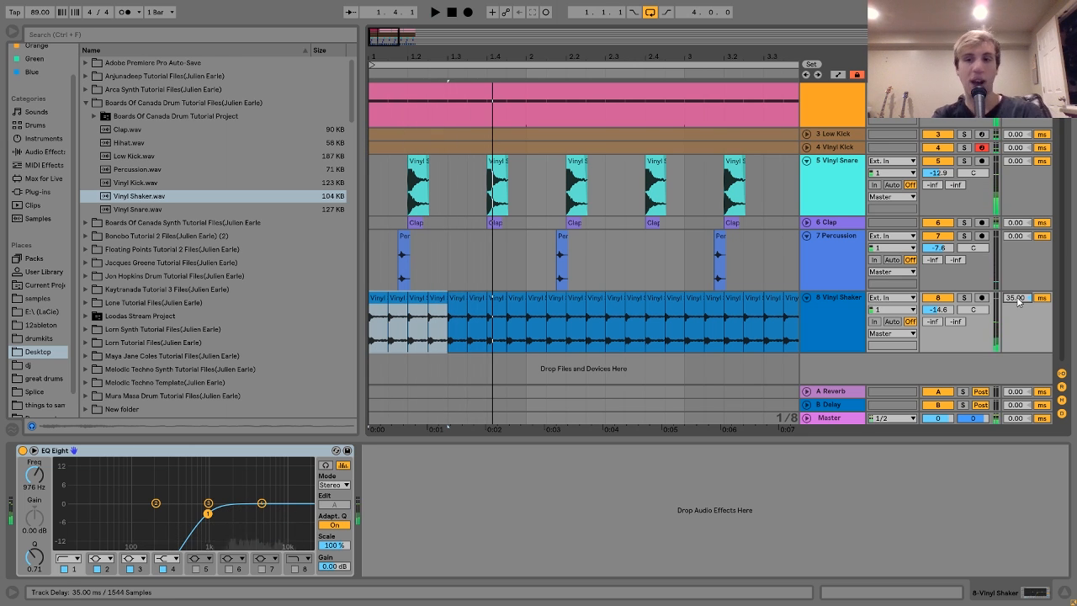
{"action": "key", "text": "ctrl+z"}
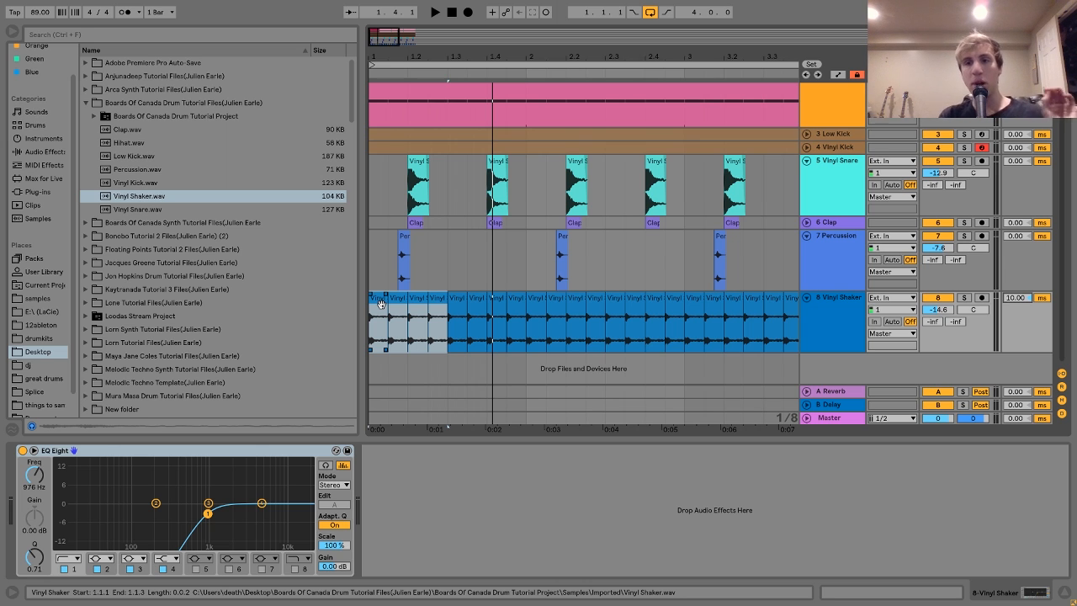
- Play the loop with the Vinyl Shaker track delay reset to 0 ms, and play it again with the delay restored to 10 ms
{"action": "double_click", "coordinate": [1030, 297]}
{"action": "key", "text": "space"}
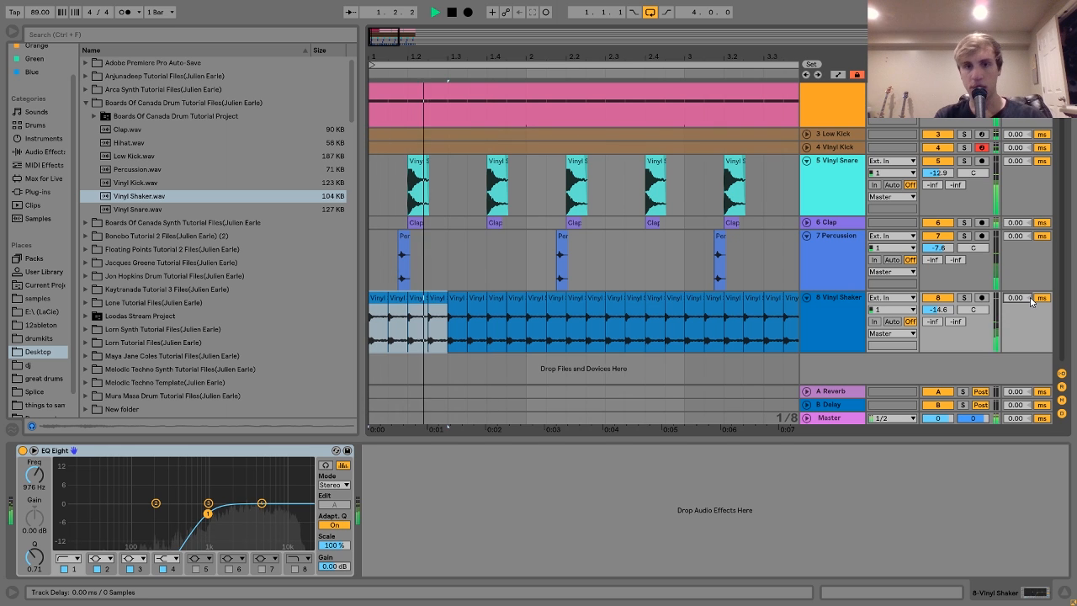
{"action": "key", "text": "space"}
{"action": "left_click", "coordinate": [1030, 298]}
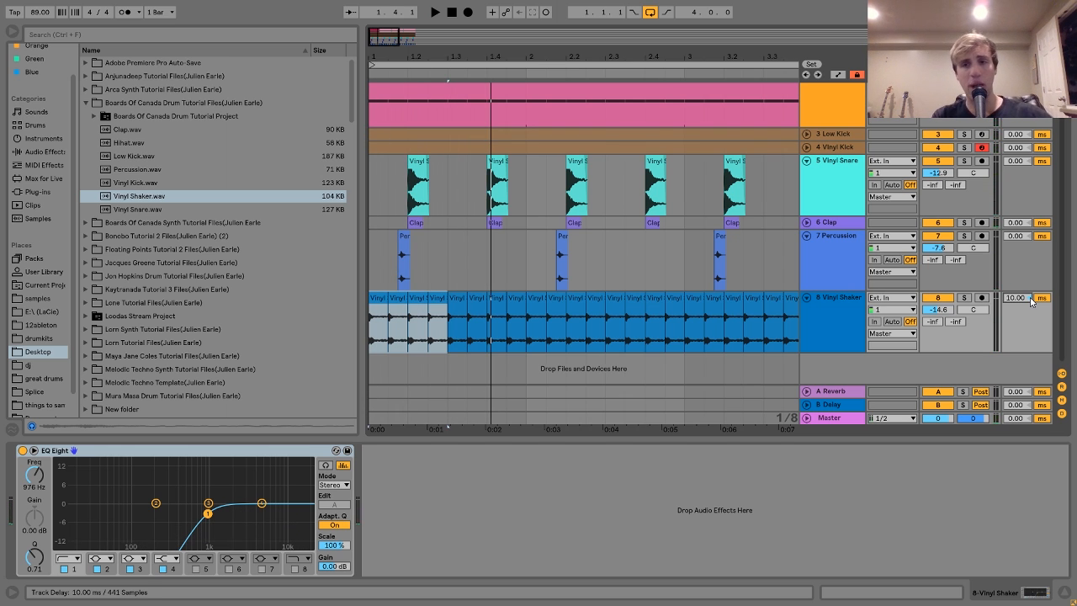
{"action": "key", "text": "space"}
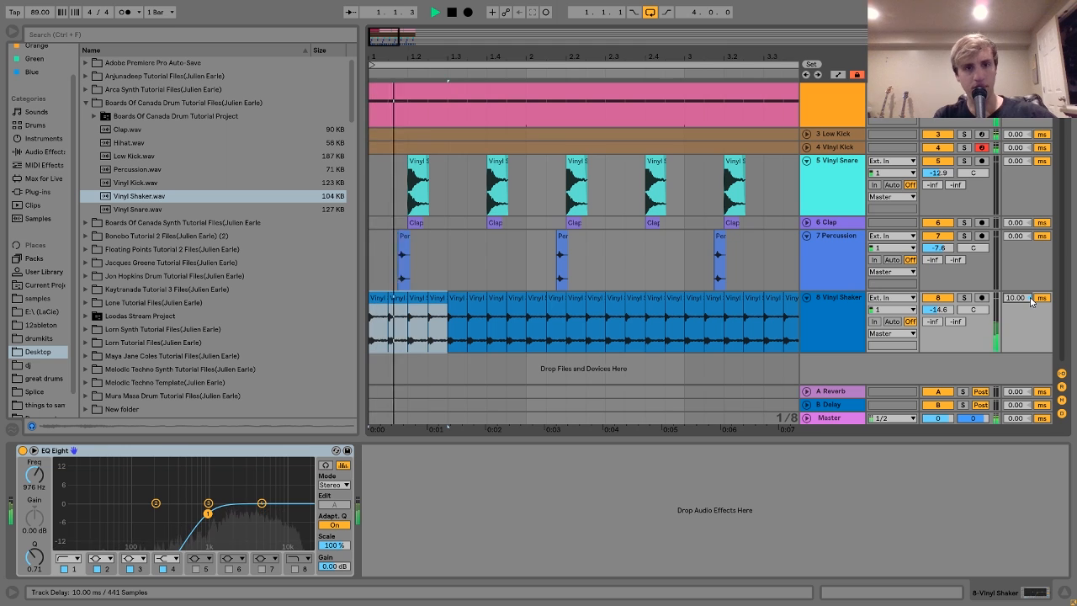
- Stop playback and fold all tracks in the arrangement, from Operator to Vinyl Shaker
{"action": "left_click", "coordinate": [806, 296]}
{"action": "key", "text": "space"}
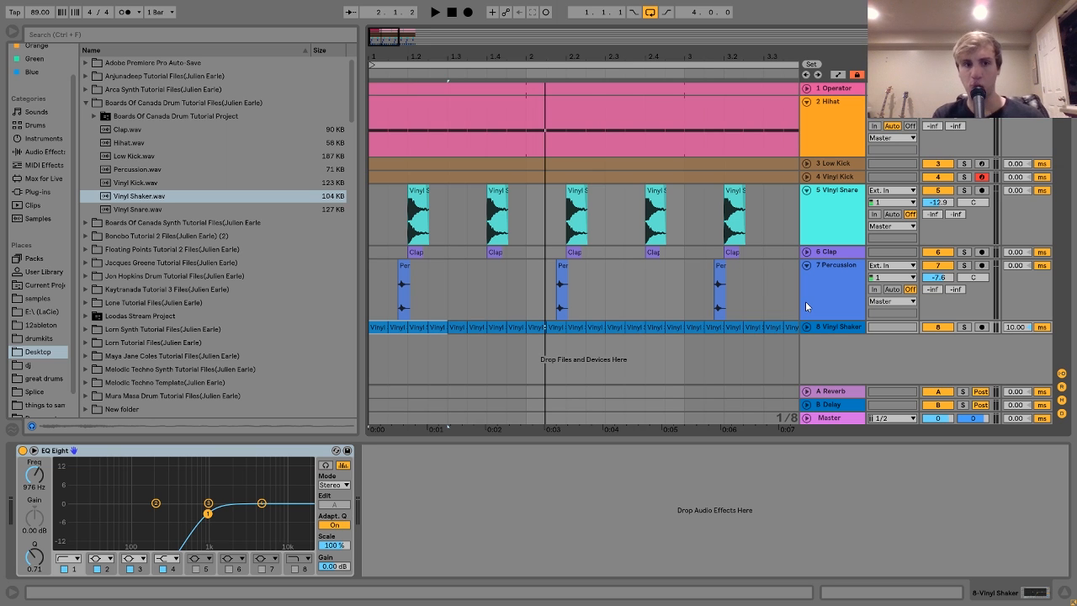
{"action": "left_click", "coordinate": [823, 292]}
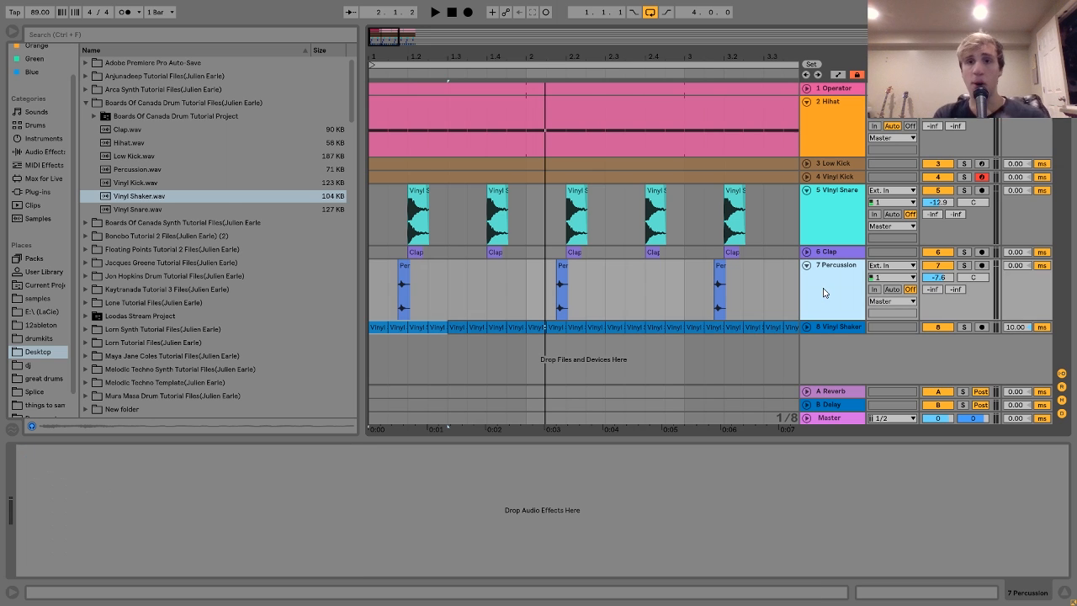
{"action": "key", "text": "ctrl+a"}
{"action": "left_click", "coordinate": [806, 265], "text": "alt"}
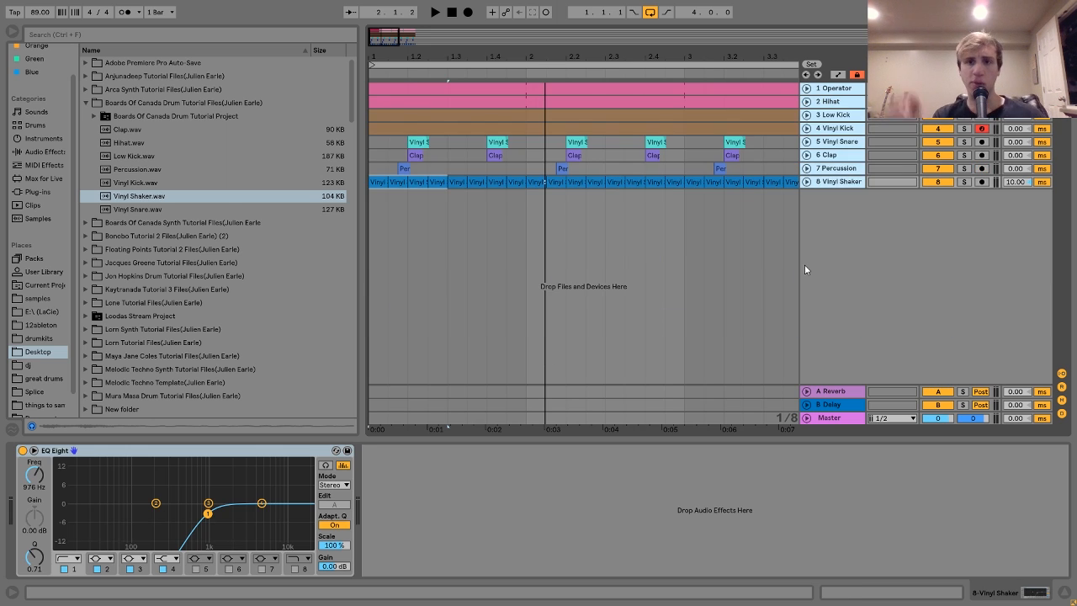